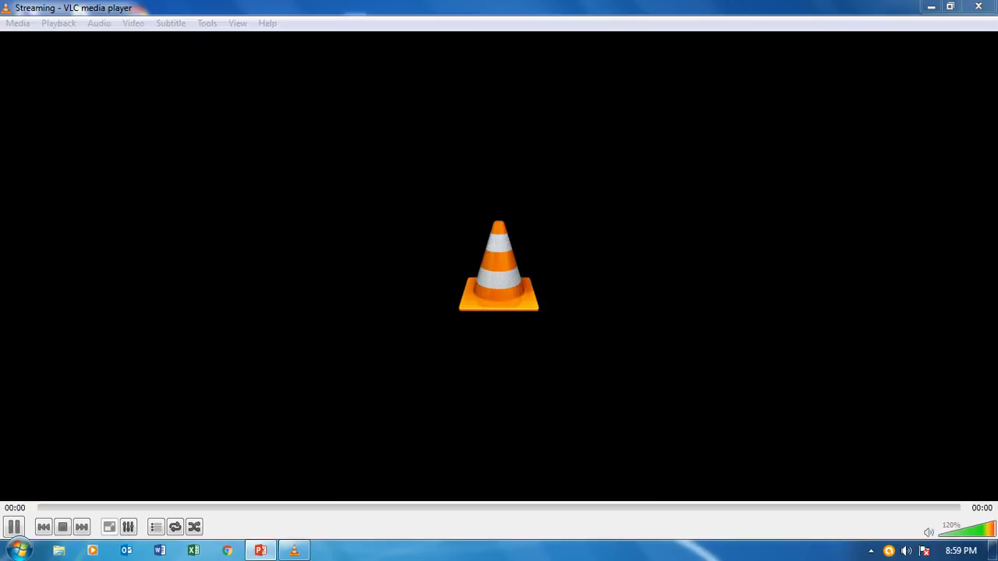
Minimize the VLC player and bring the blank Presentation1 in PowerPoint to the front
left_click(931, 7)
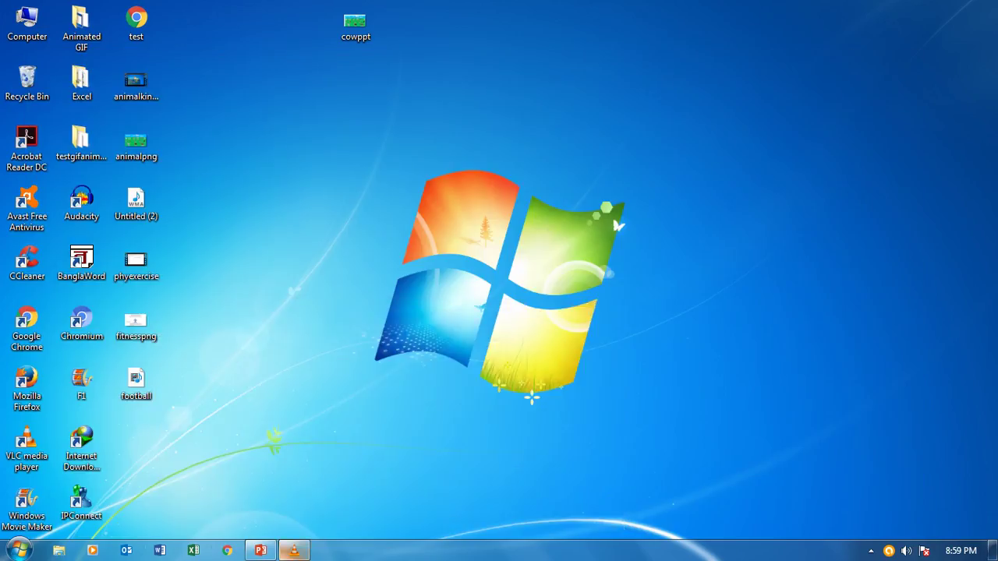
left_click(261, 550)
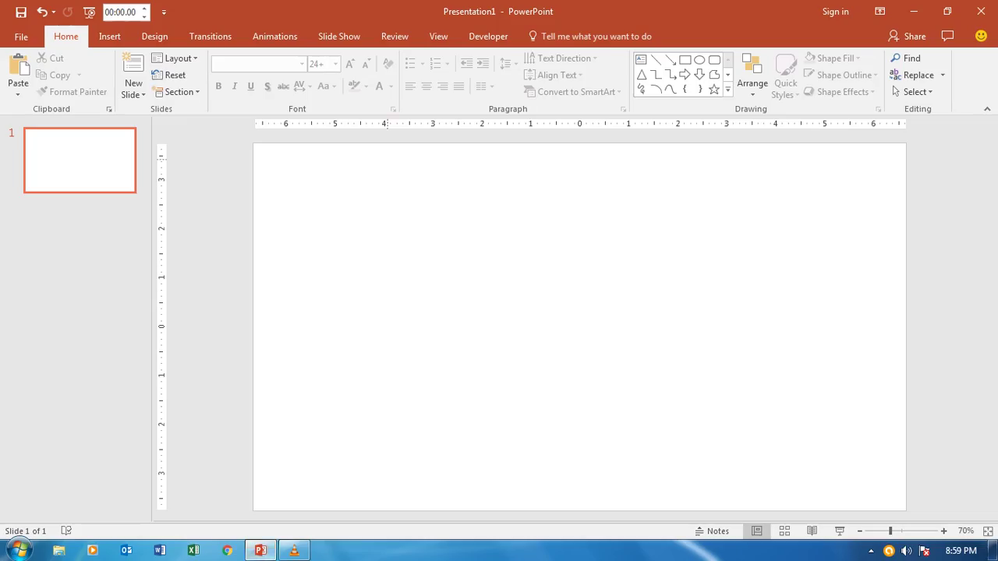
Add a top text box reading 'Look How to Control Football and Pass it to Other Plyer Efficiently, Play Football.'
left_click(685, 59)
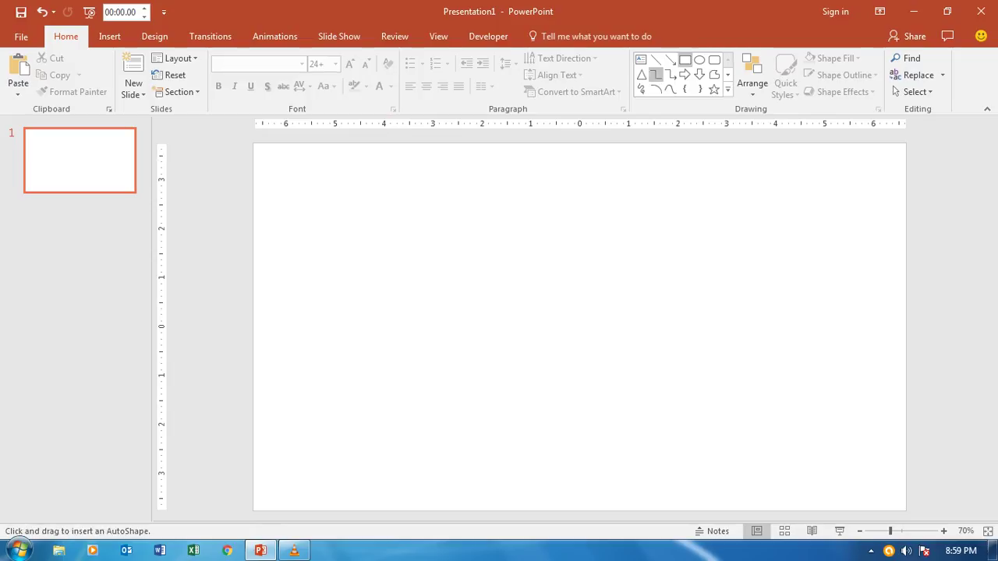
left_click(642, 60)
left_click_drag(309, 170, 854, 223)
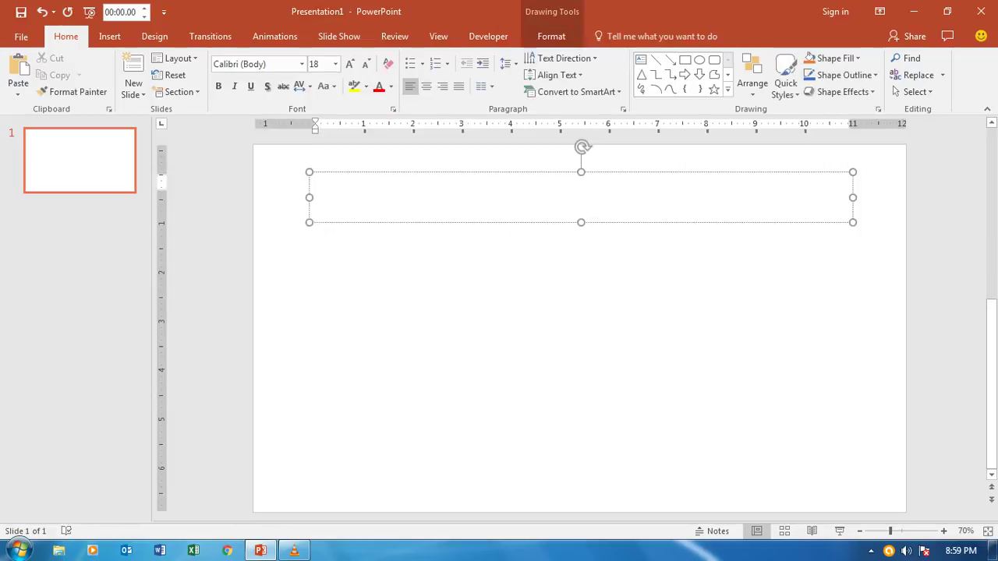
type("Look ")
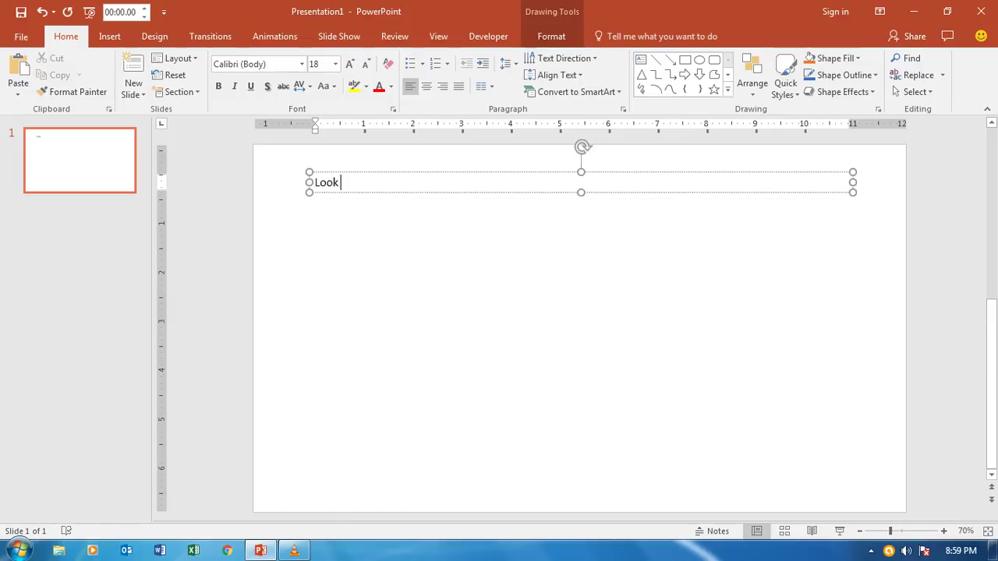
type("How to Control ")
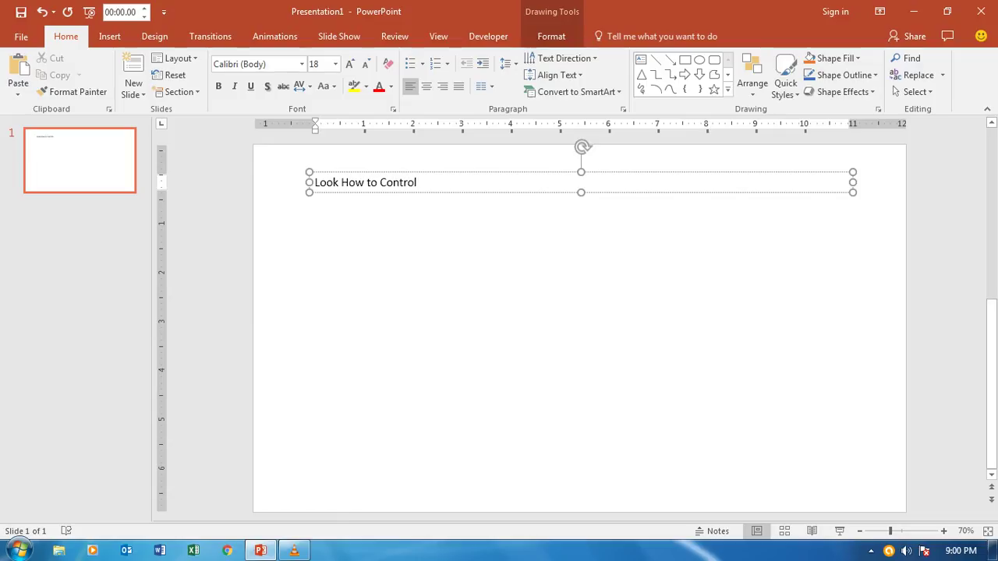
type("Football and")
type("Pass it to Other Plyer ")
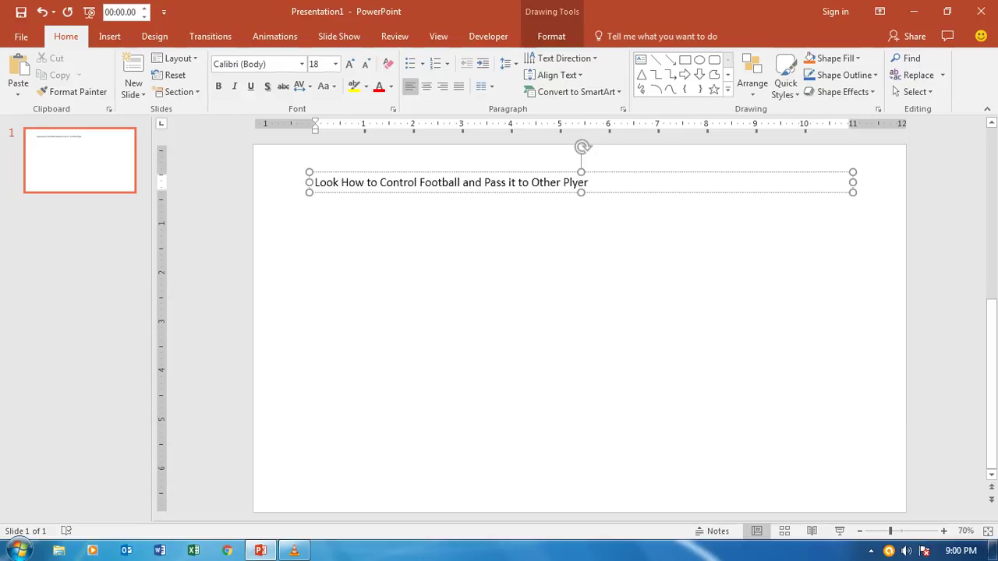
type("efficiently")
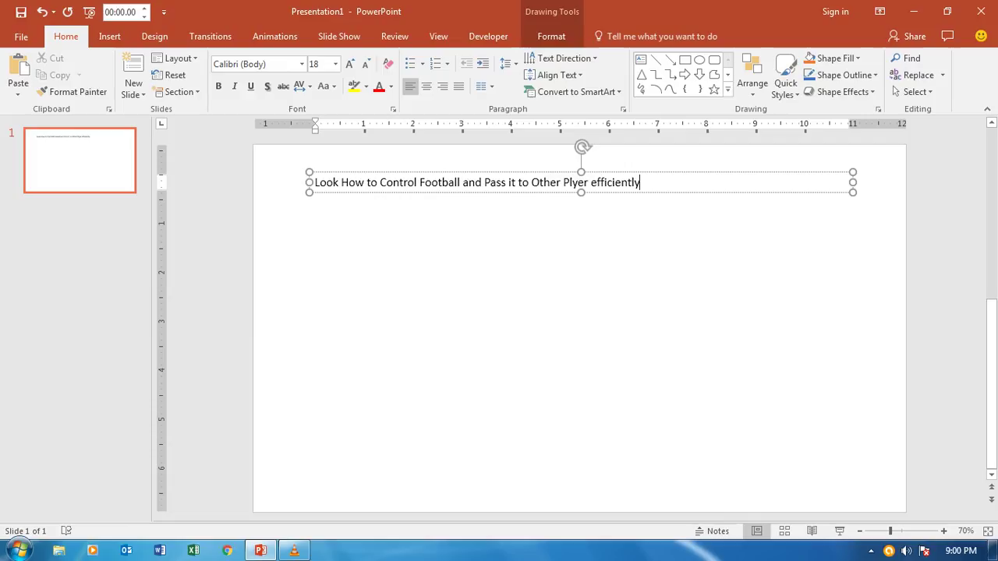
key("ctrl+Left")
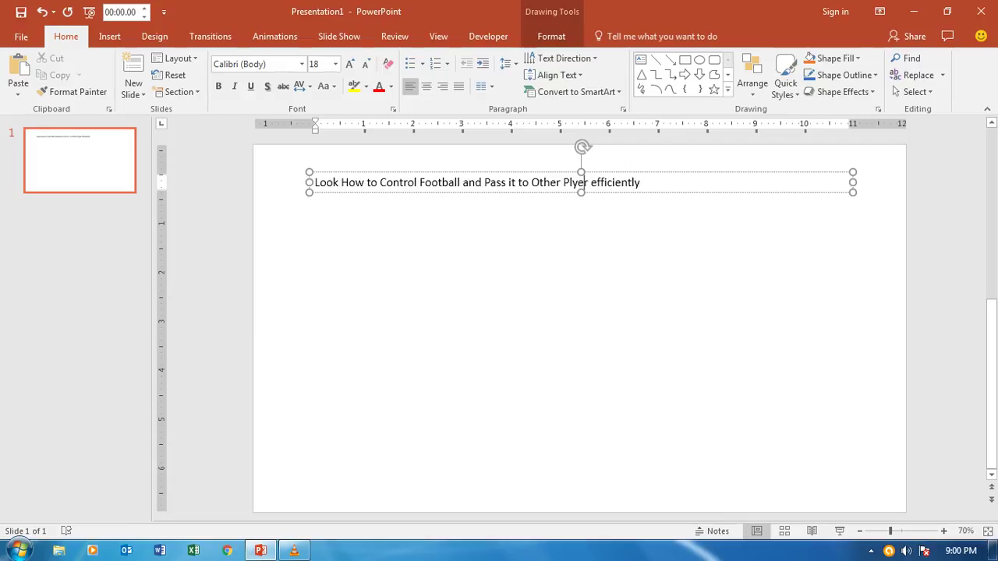
key("Delete")
type("E")
type(".")
key("BackSpace")
type(", Play Football")
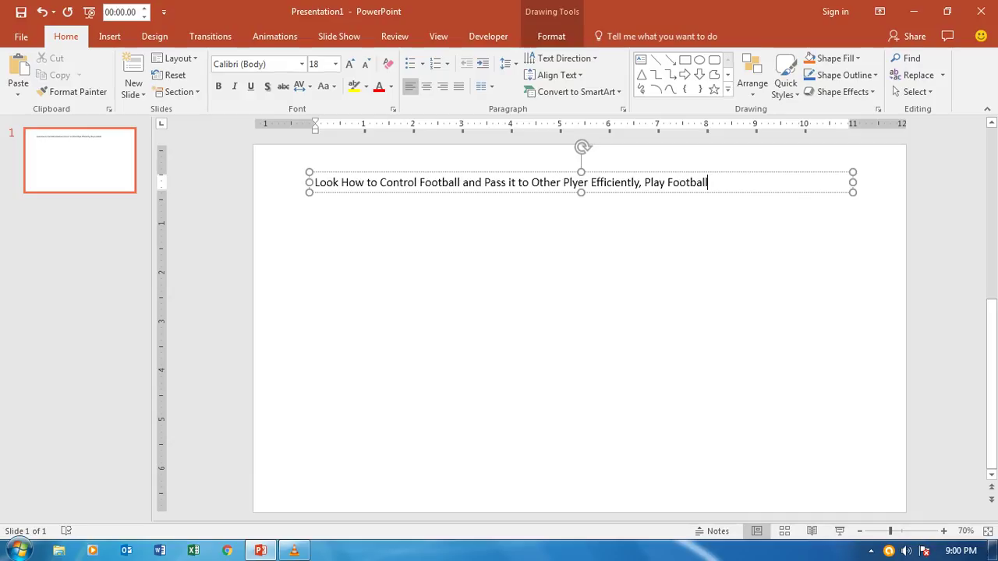
type(".")
Enlarge the heading text to 24 pt
key("Left")
key("ctrl+shift+Left")
key("ctrl+shift+Left")
key("ctrl+shift+Left")
key("ctrl+shift+Left")
key("ctrl+shift+Left")
key("ctrl+shift+Left")
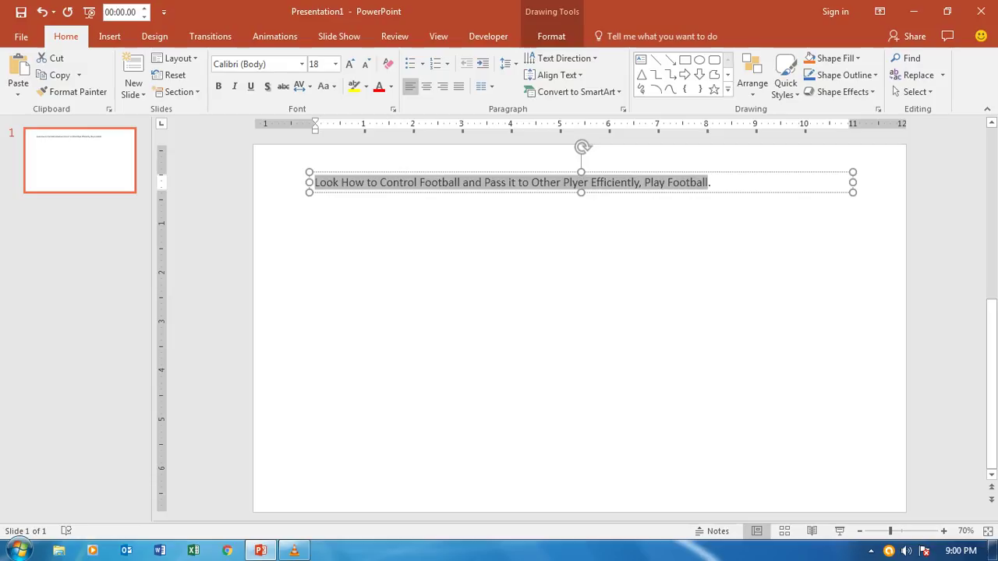
left_click(350, 63)
left_click(350, 63)
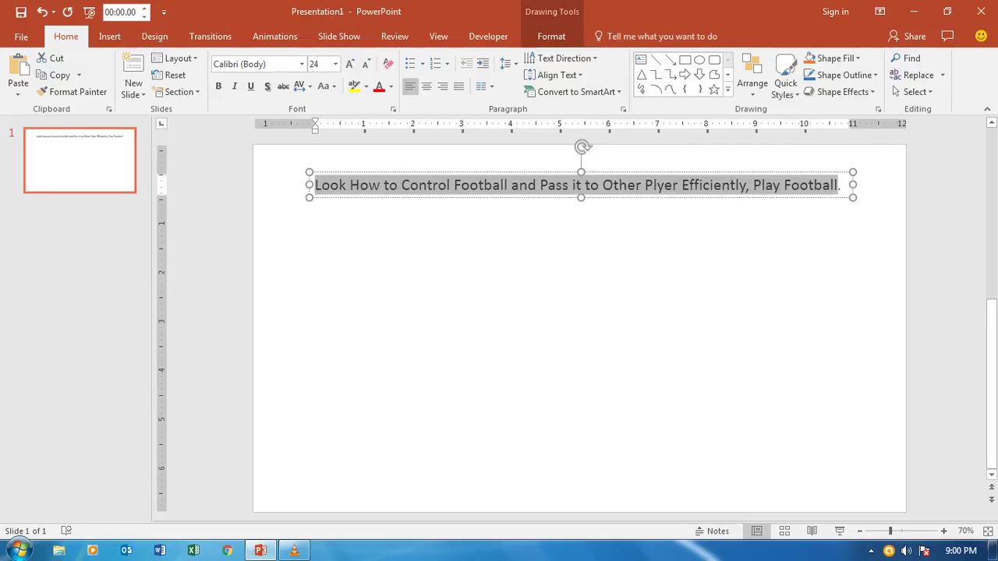
left_click(616, 312)
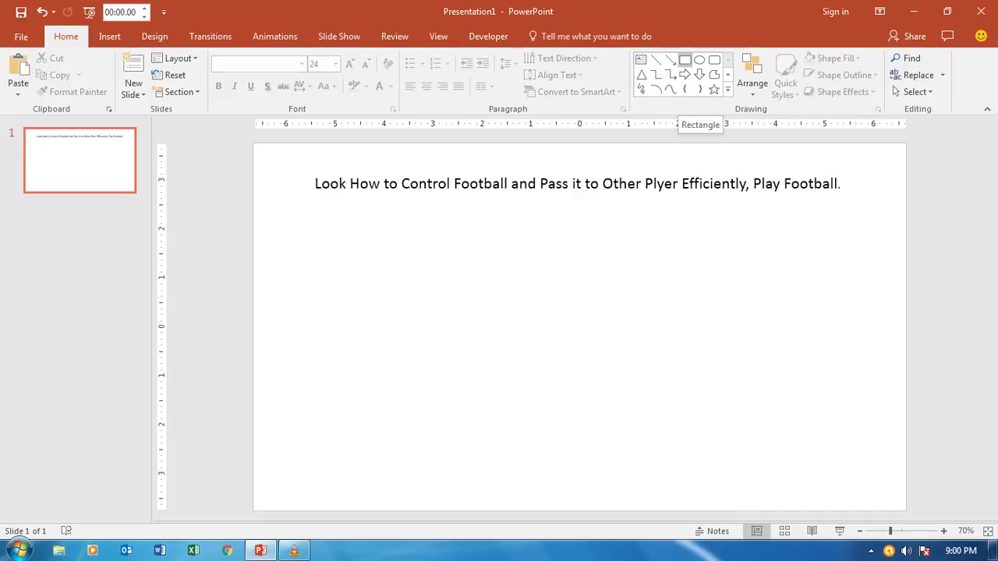
Draw a narrow upright blue rectangle near the slide centre
left_click(684, 60)
left_click_drag(520, 270, 549, 343)
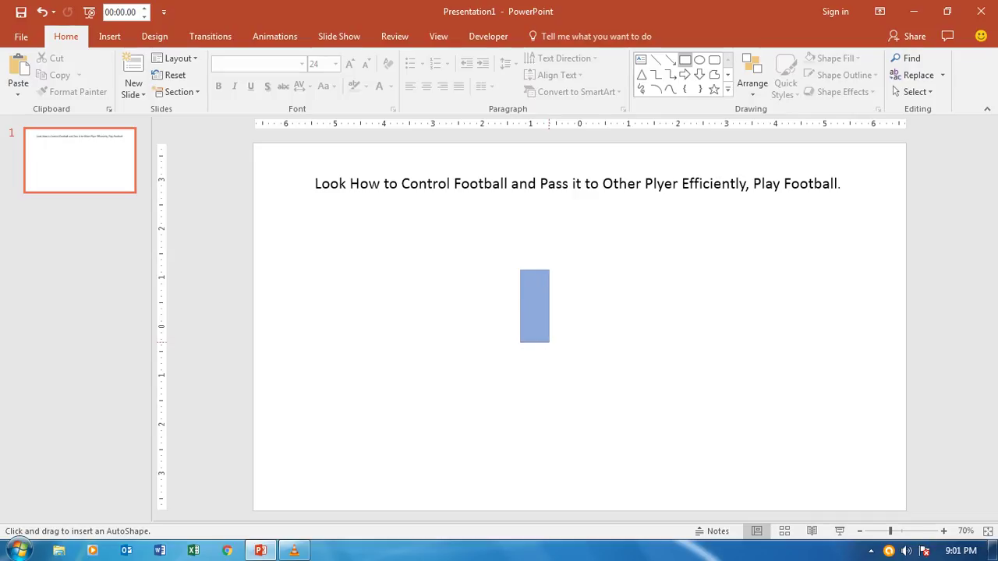
left_click_drag(549, 342, 549, 342)
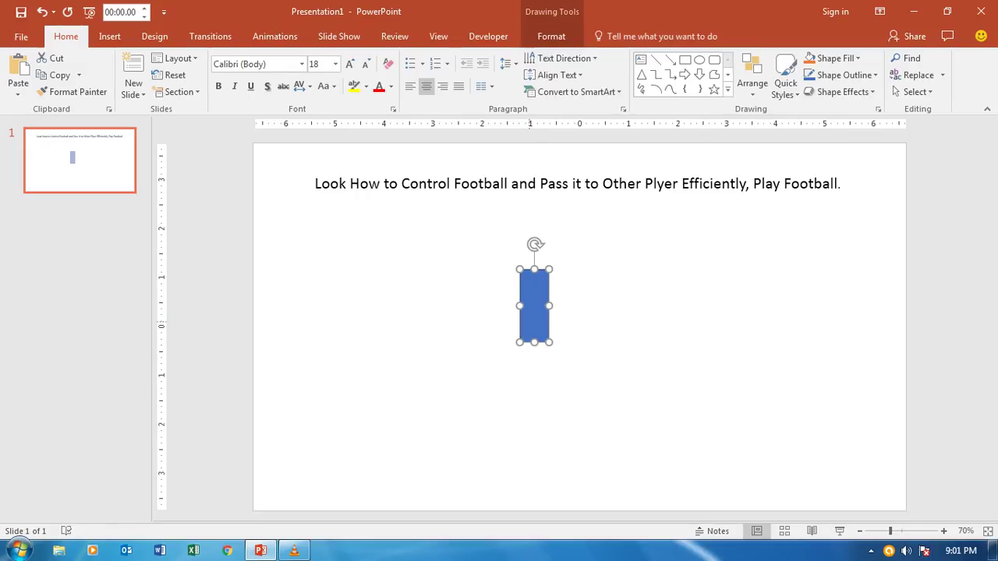
Curve the rectangle's sides inward with Edit Points on its bottom corners
right_click(530, 326)
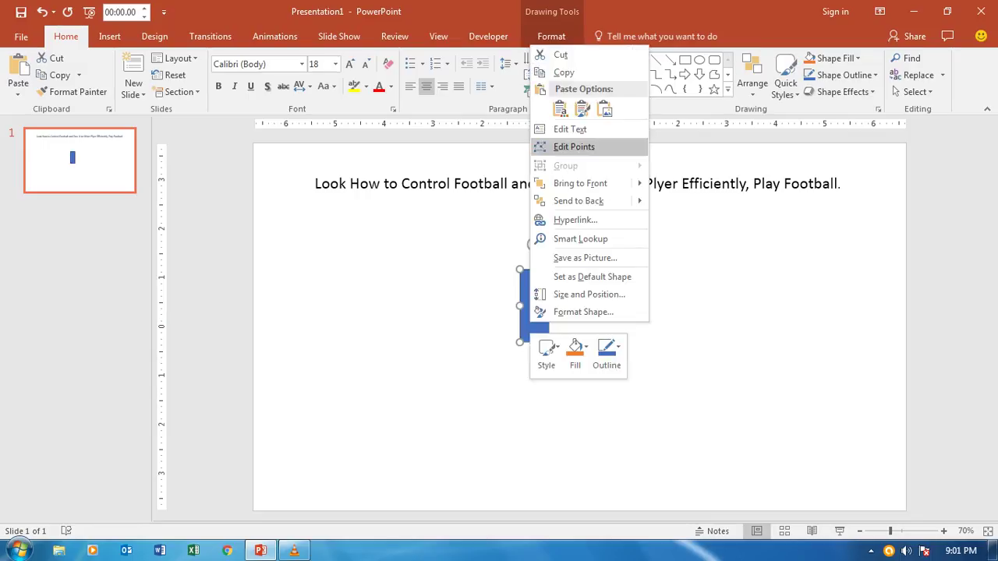
left_click(574, 146)
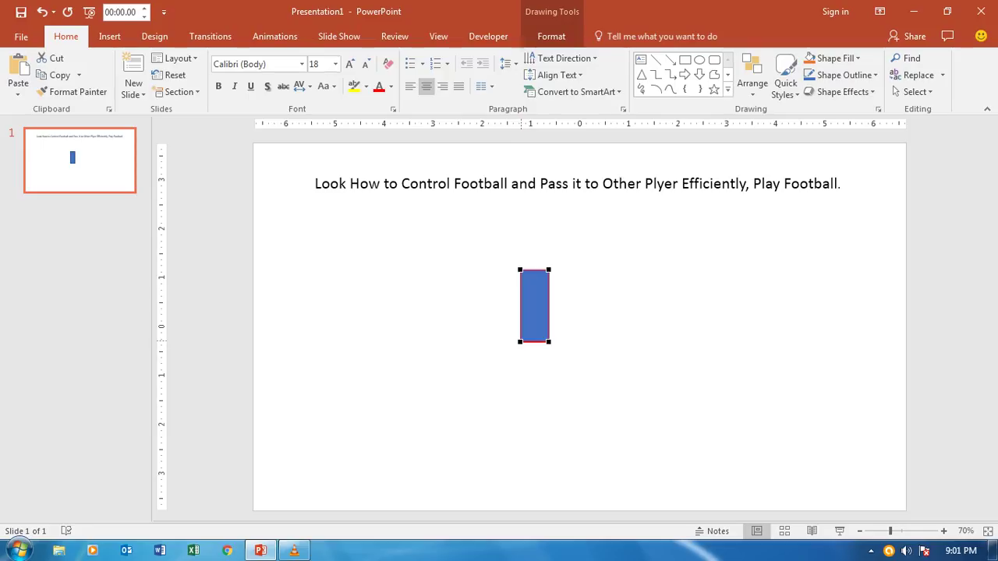
left_click(520, 342)
left_click_drag(520, 318, 530, 322)
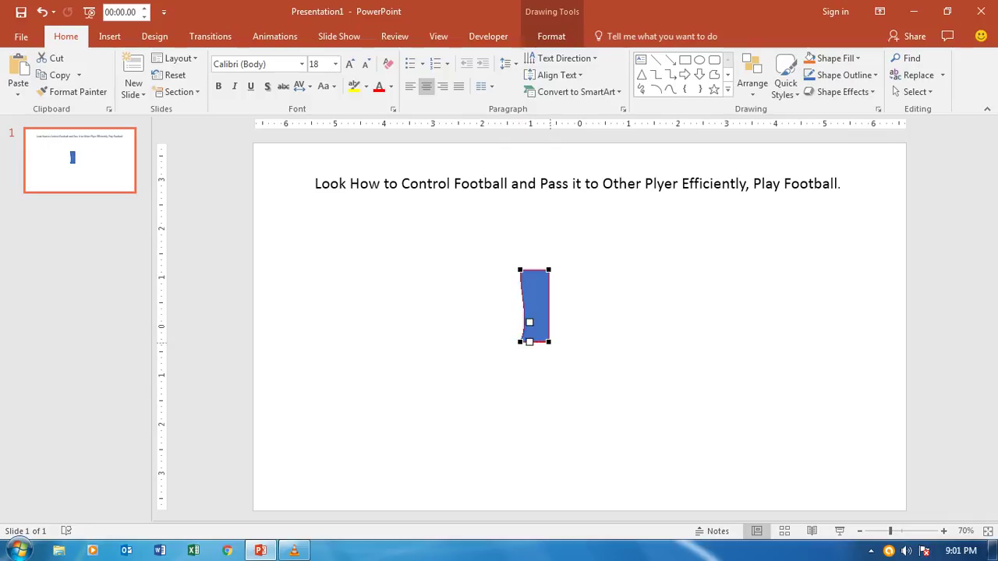
left_click(549, 341)
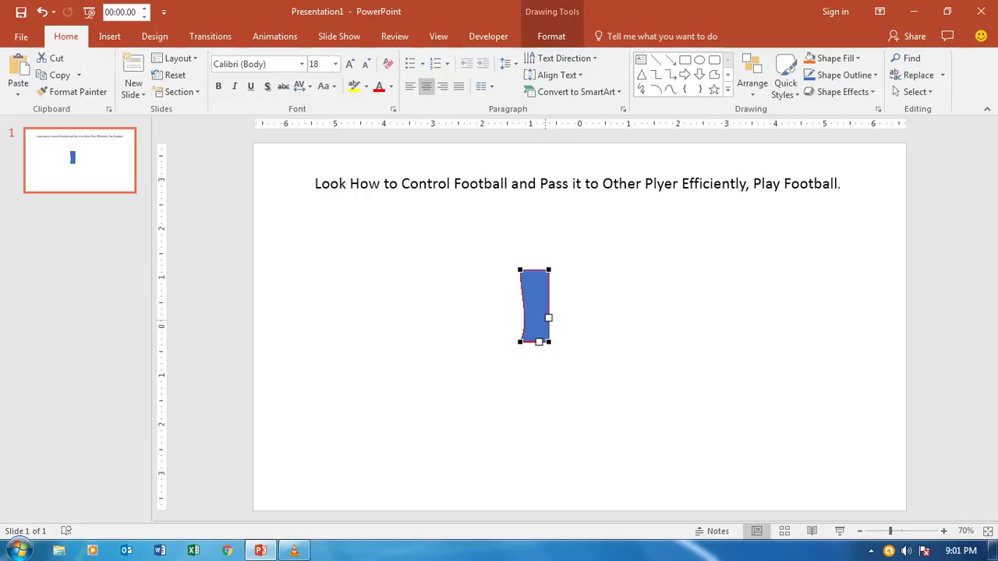
left_click_drag(548, 318, 543, 318)
left_click(591, 319)
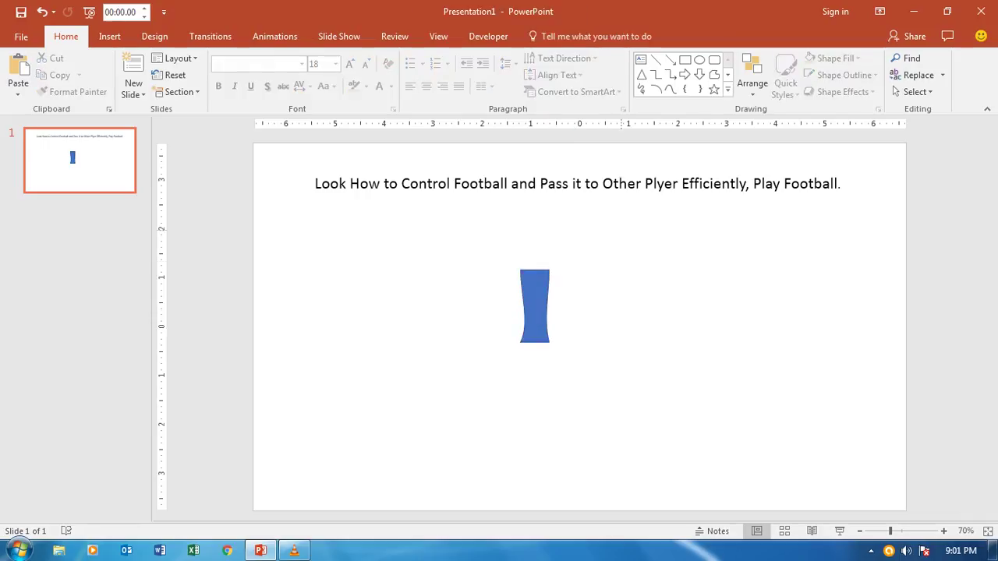
Draw a small blue oval for the figure's head
left_click(699, 60)
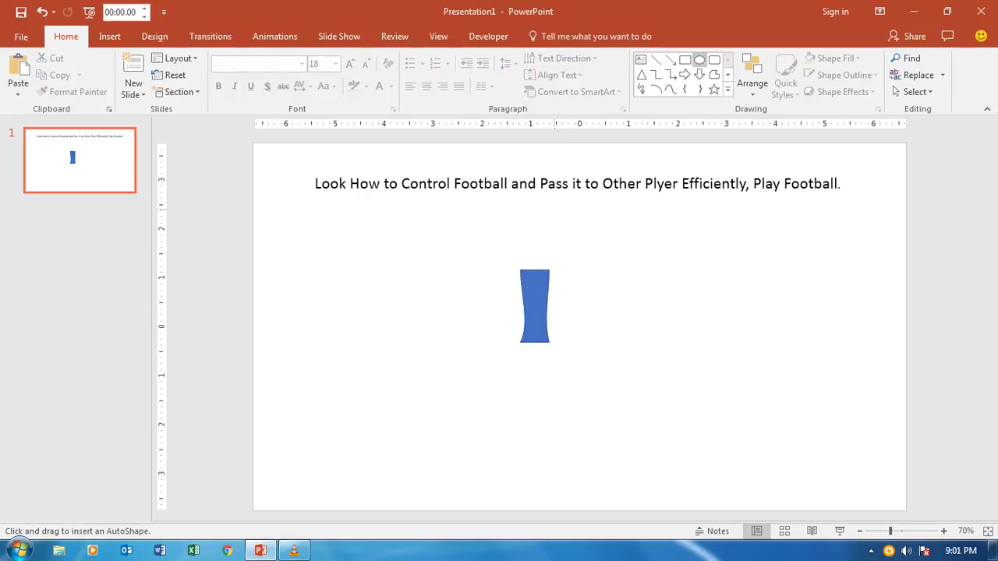
left_click_drag(520, 247, 556, 270)
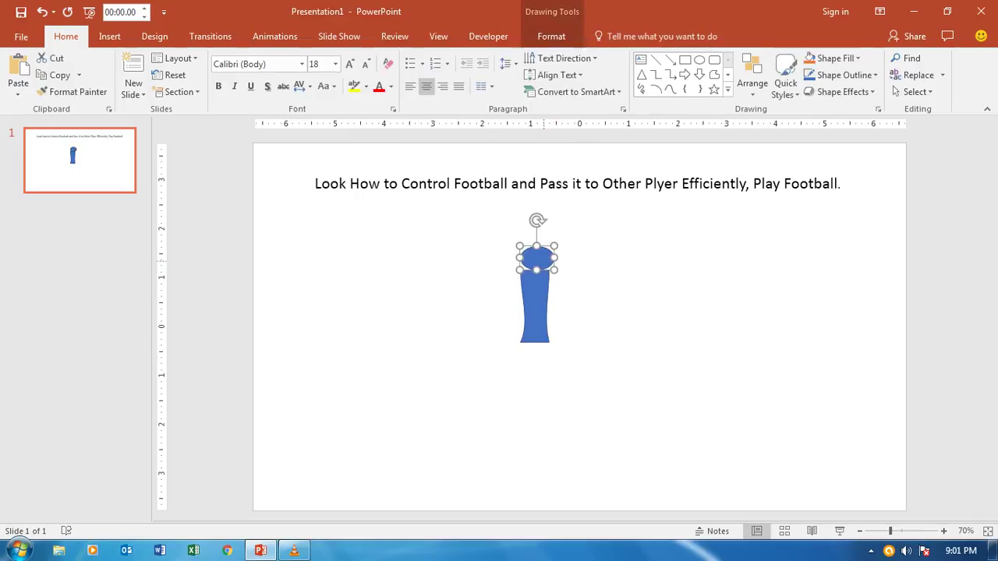
left_click_drag(544, 261, 555, 268)
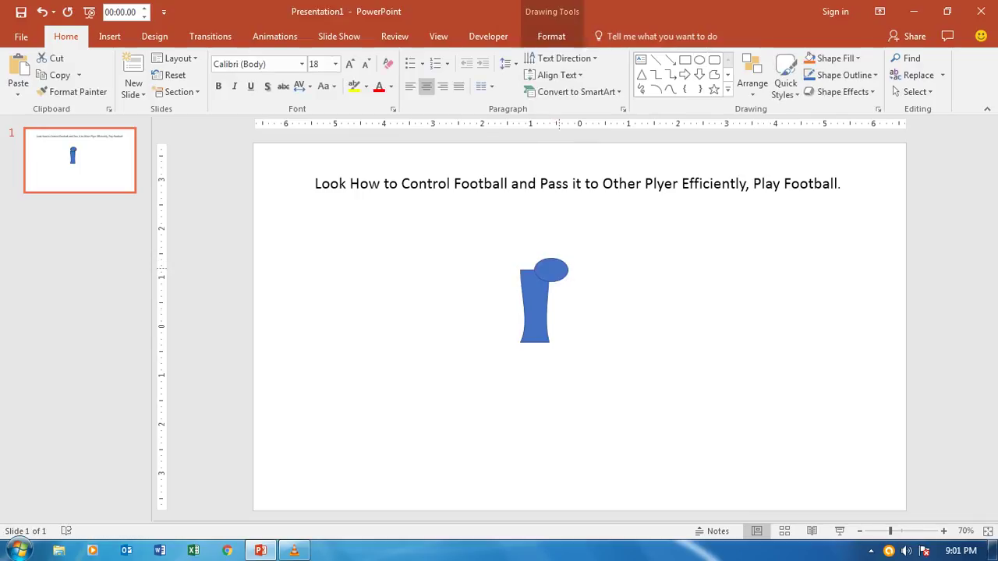
left_click_drag(554, 268, 433, 263)
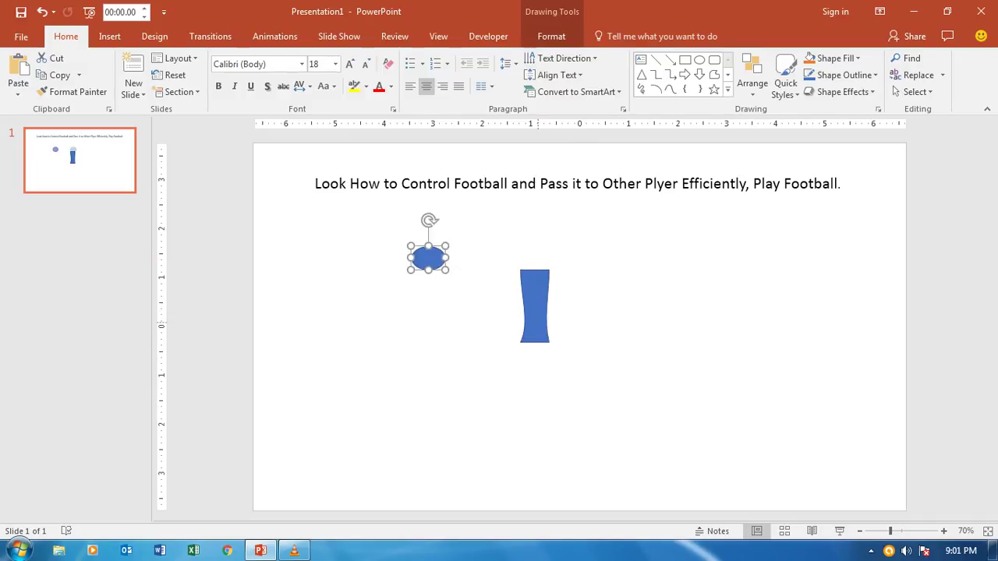
Flip the body vertically and set the oval head on its top
left_click(535, 304)
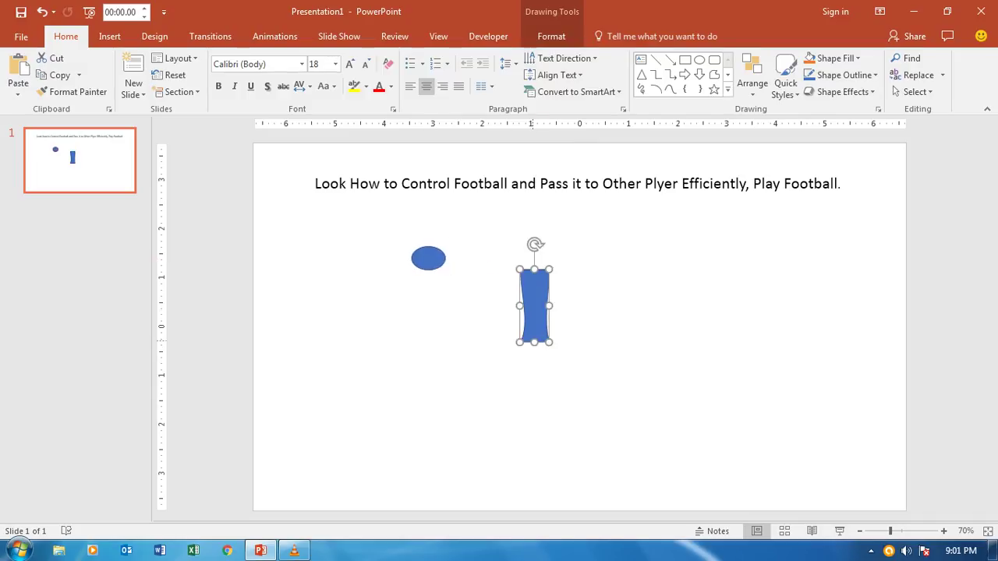
left_click(752, 74)
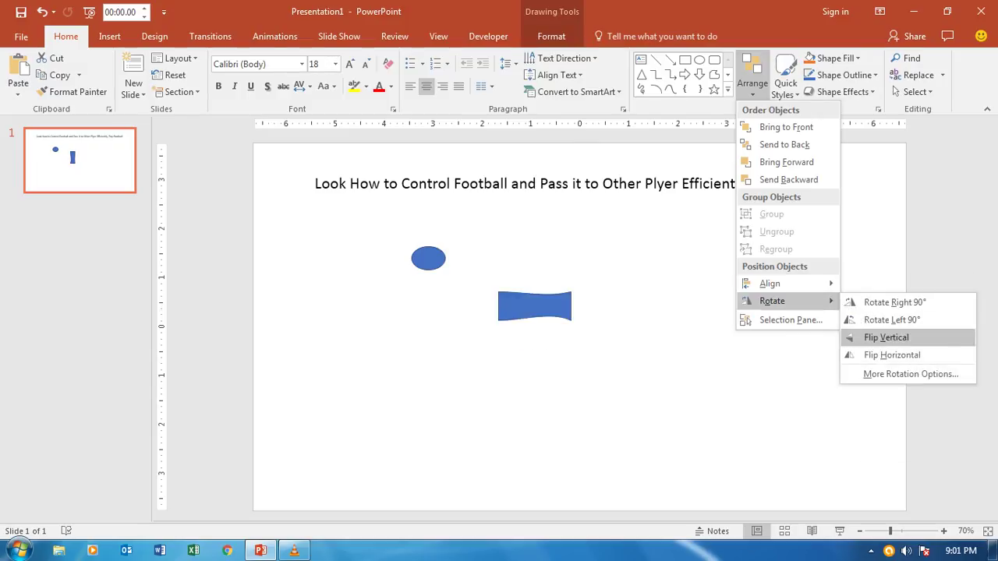
left_click(886, 337)
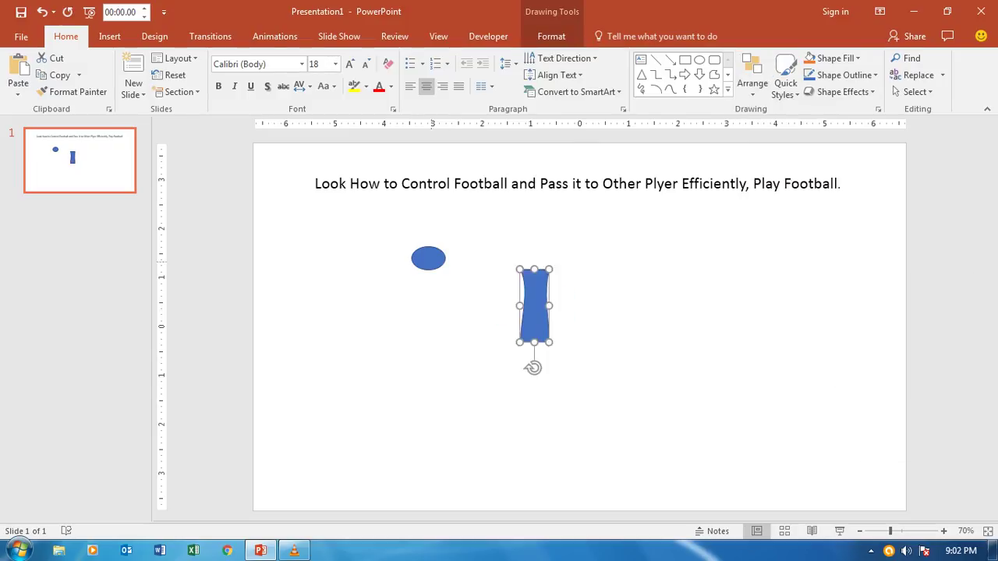
mouse_move(429, 259)
left_mouse_down()
mouse_move(534, 258)
mouse_move(538, 274)
mouse_move(537, 262)
left_mouse_up()
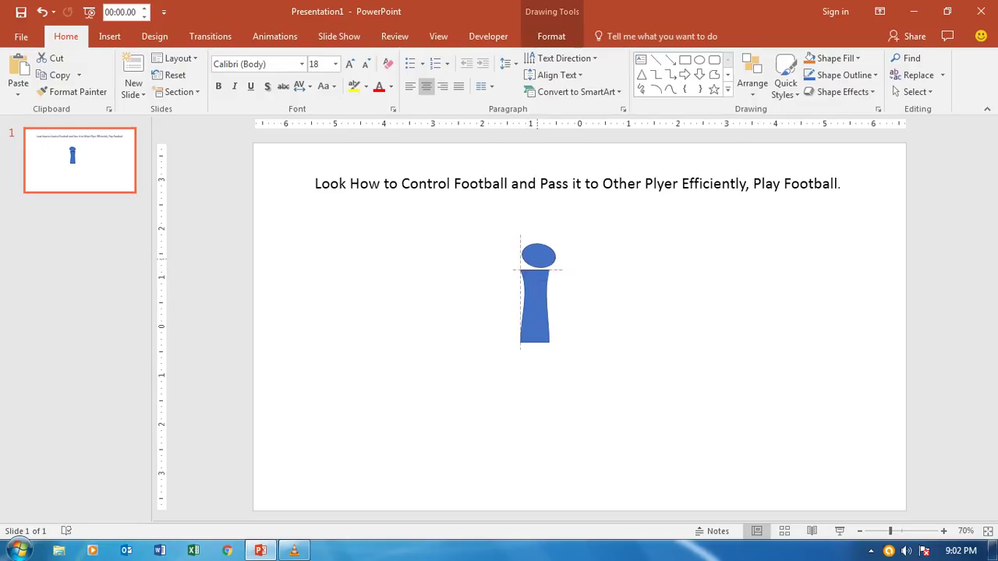
key("Escape")
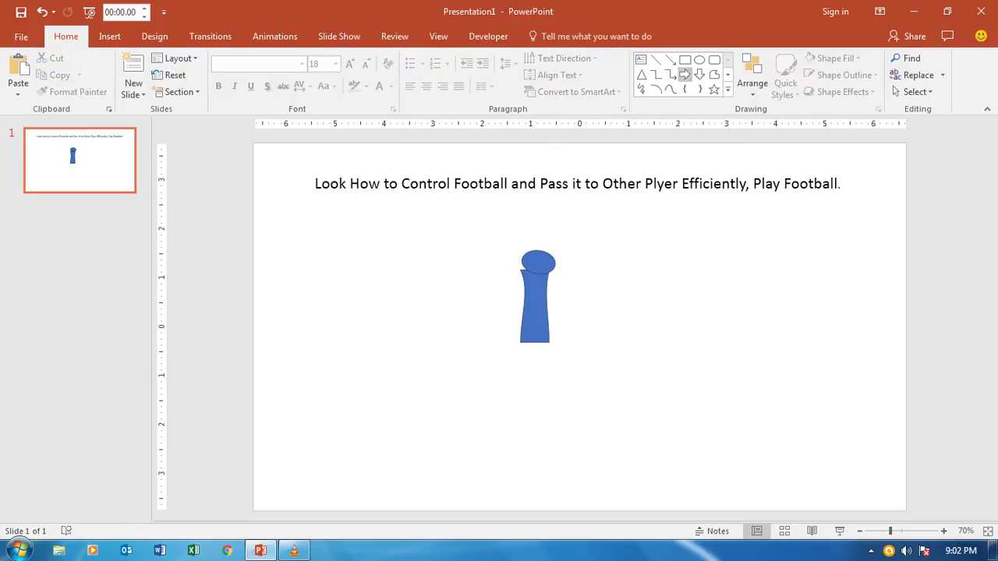
Draw a narrow rectangle arm and angle it from the left shoulder
left_click(685, 59)
left_click_drag(613, 305, 631, 351)
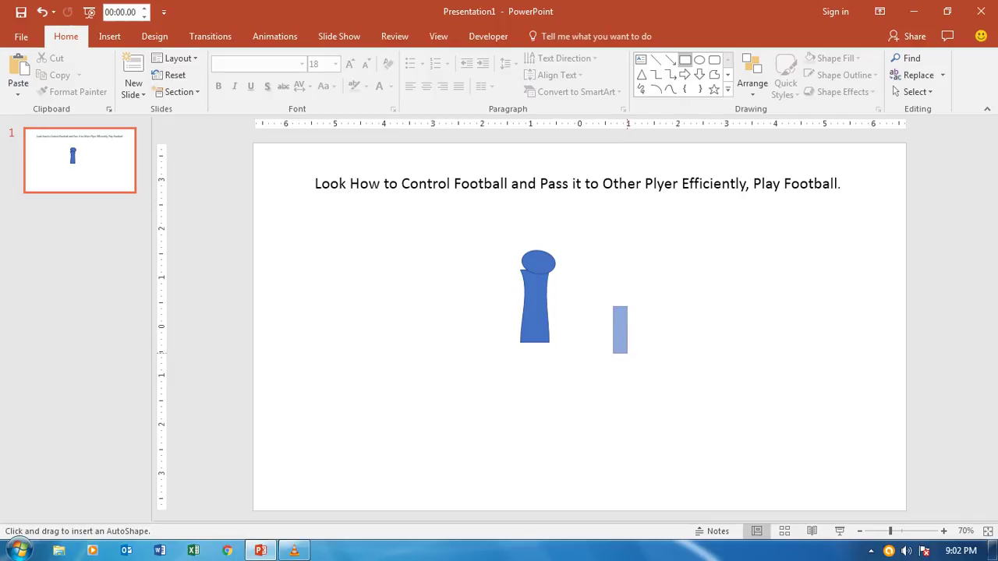
left_click_drag(630, 351, 629, 354)
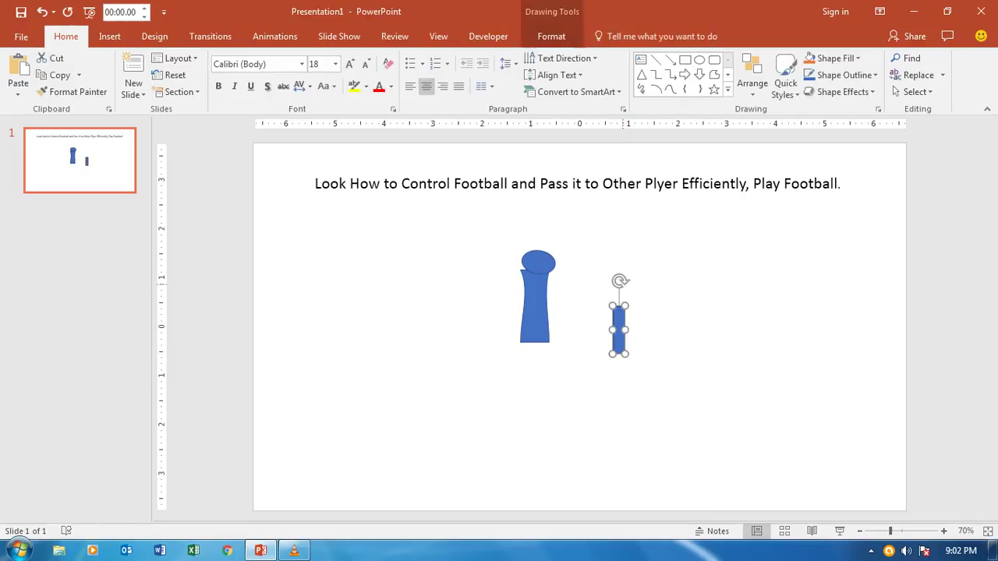
left_click_drag(620, 280, 657, 299)
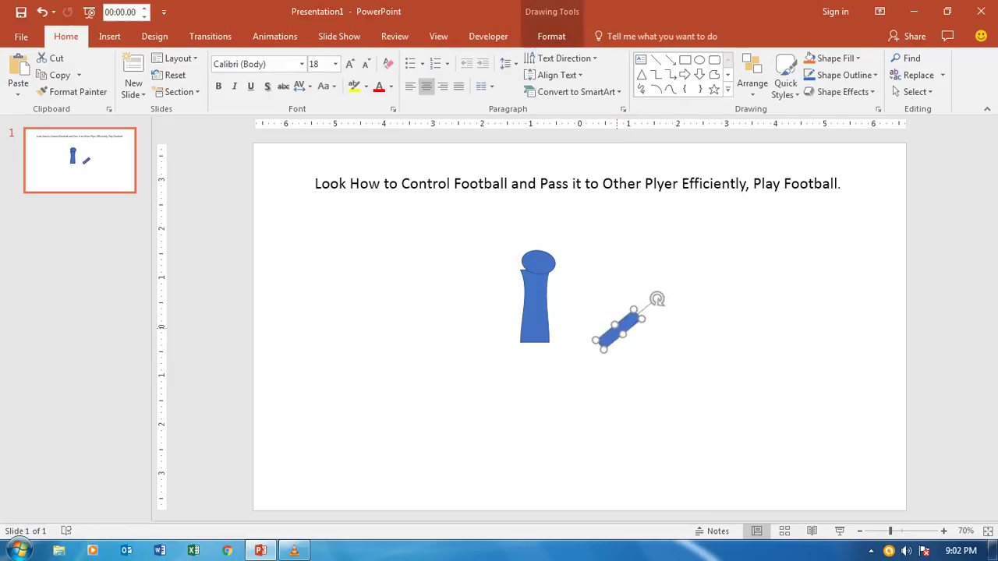
left_click_drag(624, 326, 514, 285)
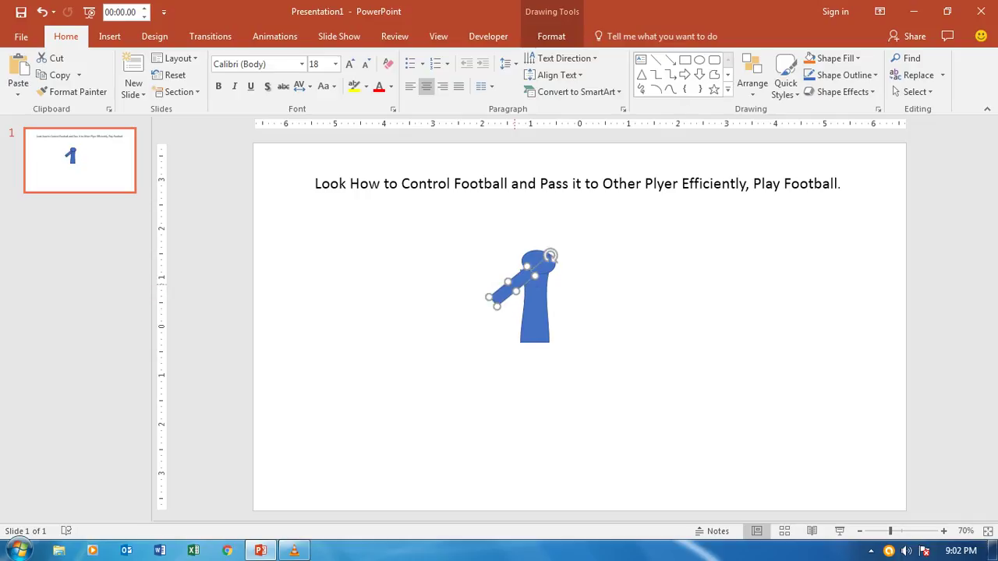
left_click_drag(551, 255, 546, 259)
left_click_drag(493, 291, 490, 298)
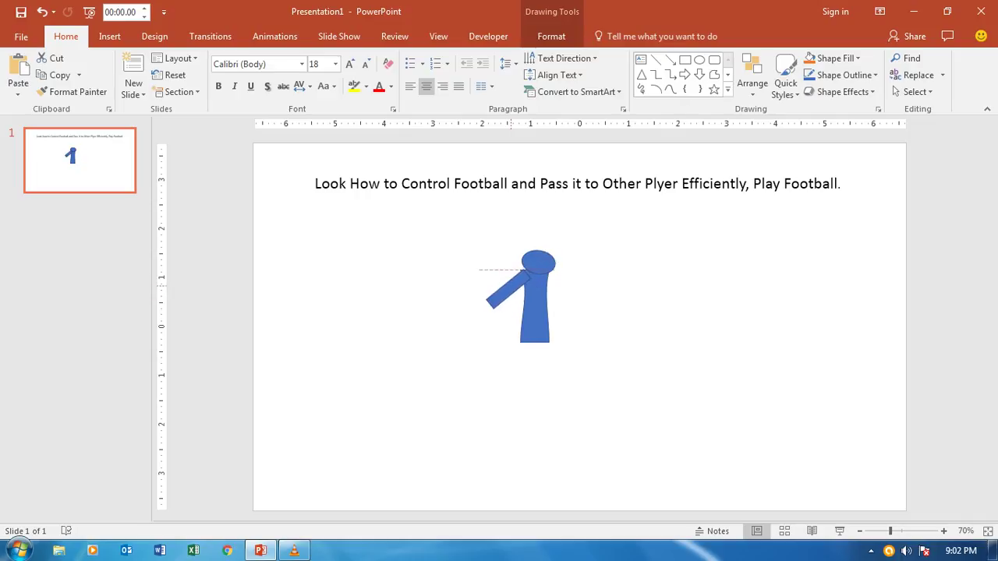
left_click(511, 284)
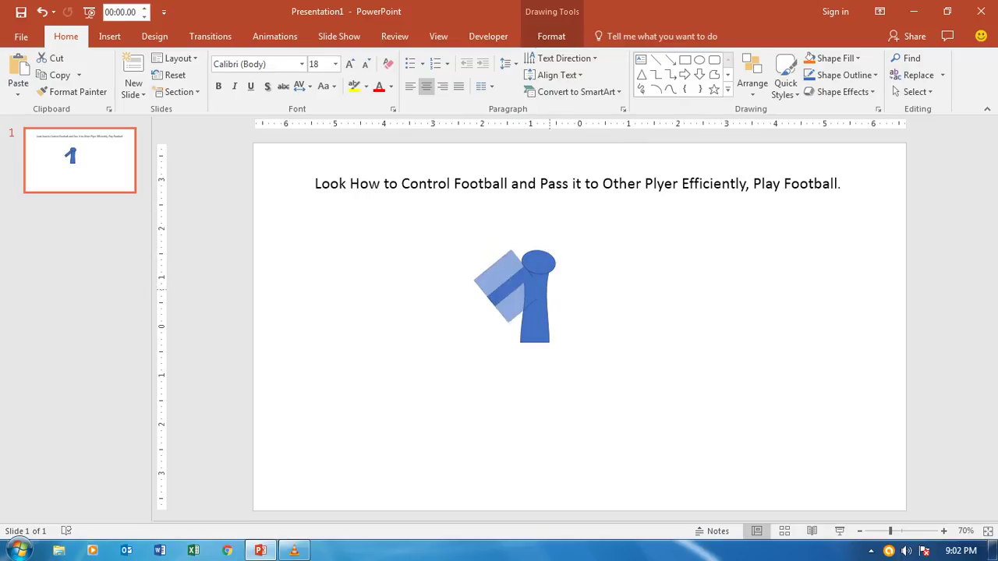
left_click_drag(548, 255, 551, 298)
key("ctrl+z")
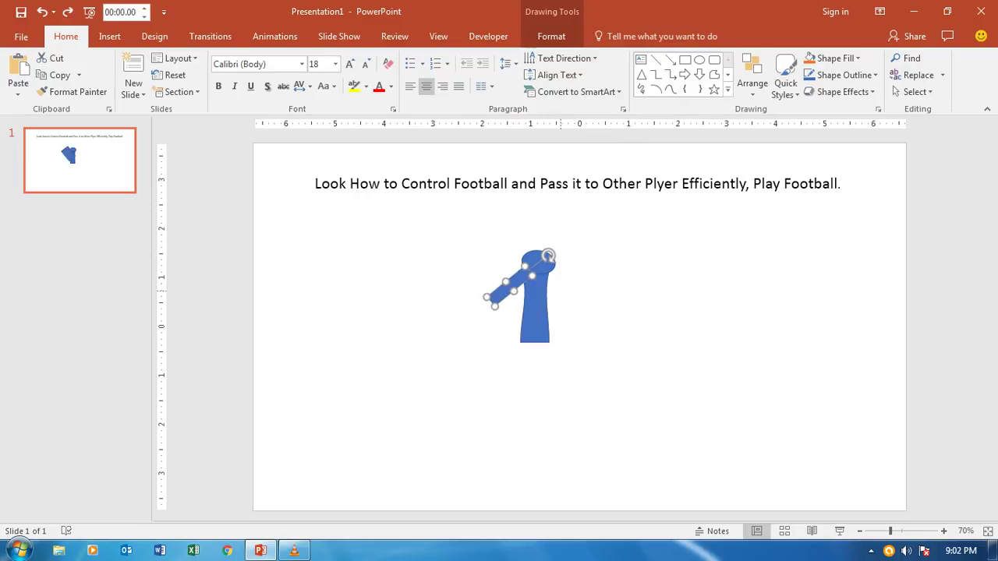
left_click_drag(548, 255, 512, 284)
Copy the arm, rotate it 90° left and place it on the right shoulder
left_click(505, 285)
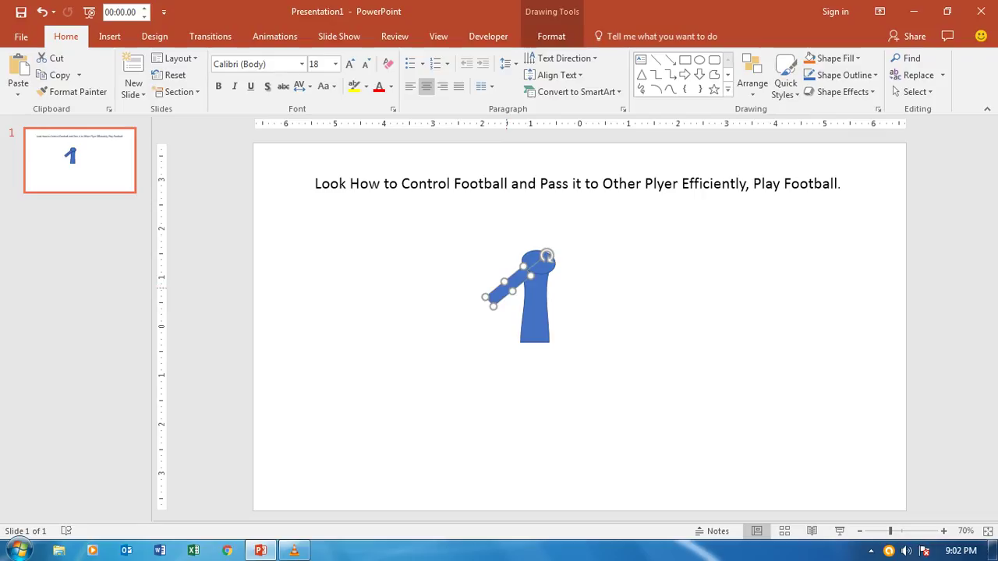
left_click_drag(505, 285, 518, 293)
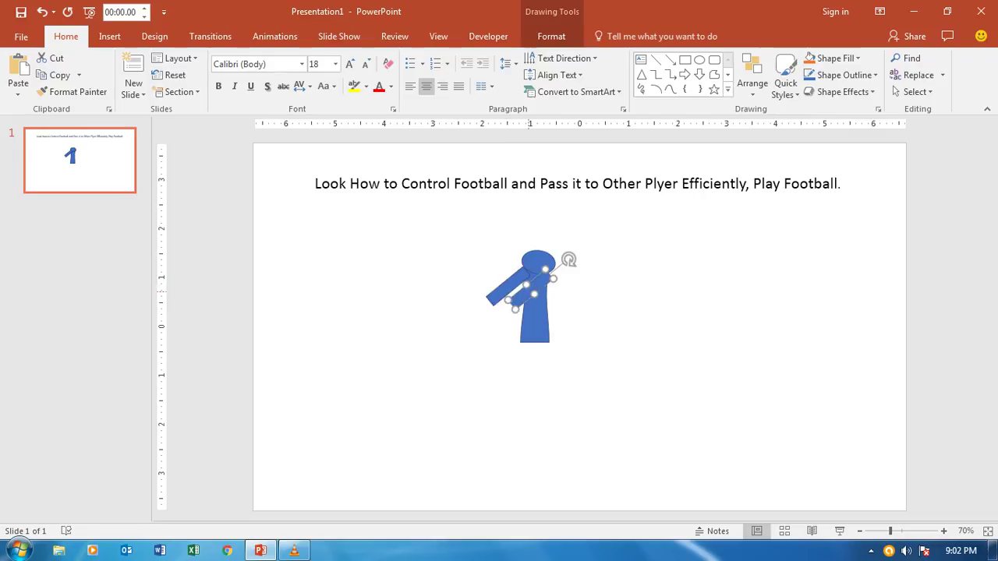
left_click(752, 78)
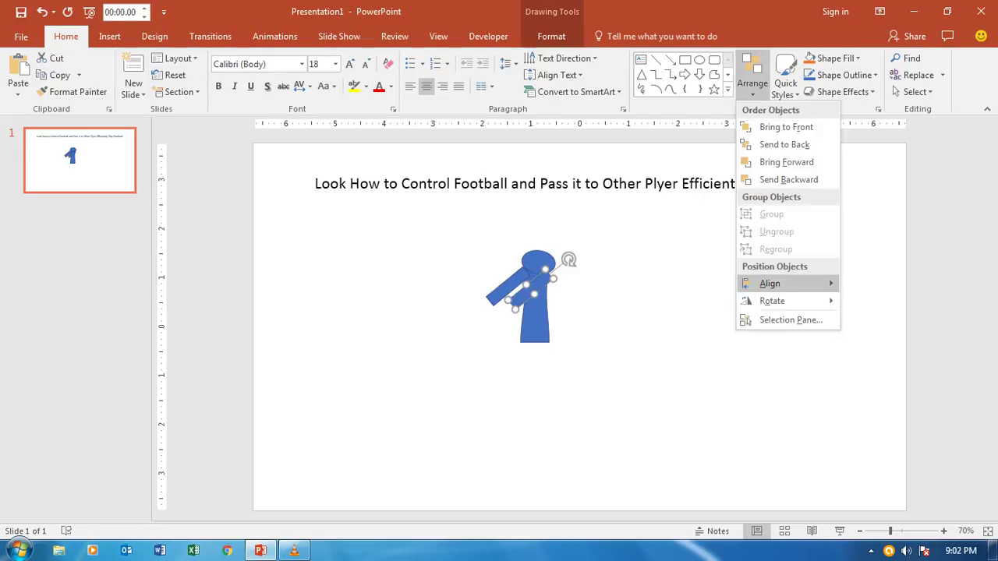
mouse_move(772, 301)
left_click(892, 320)
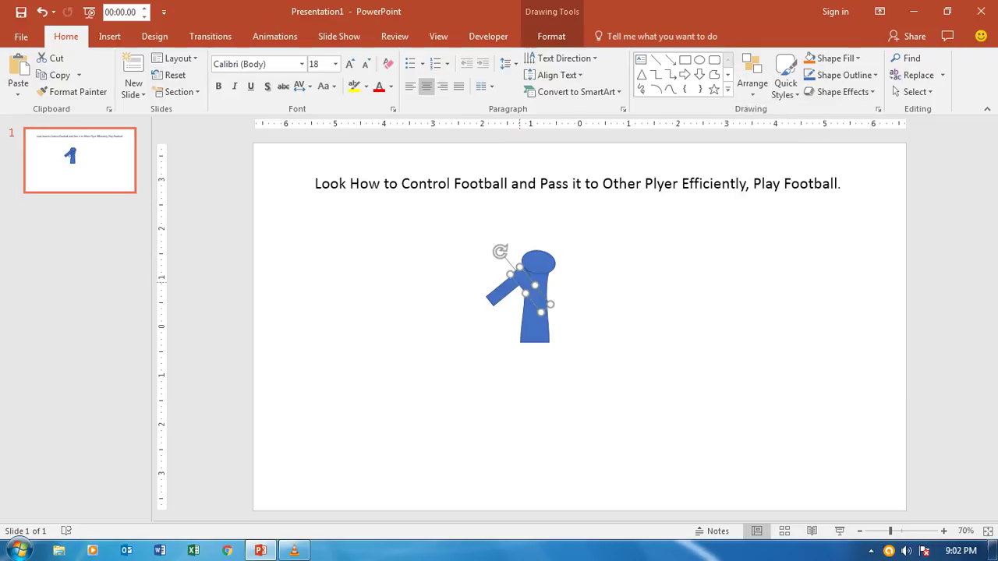
left_click_drag(530, 289, 564, 297)
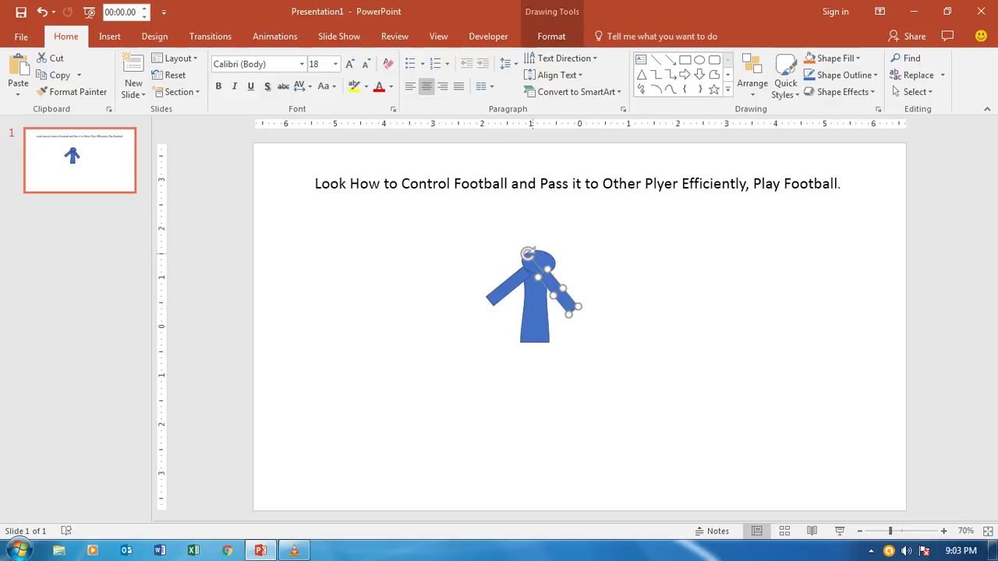
left_click_drag(528, 252, 511, 272)
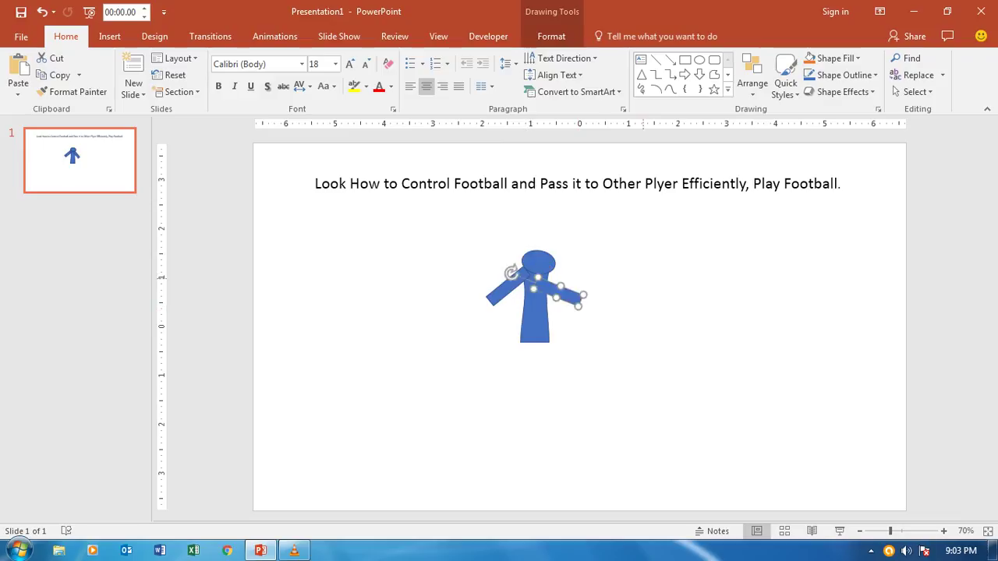
key("Escape")
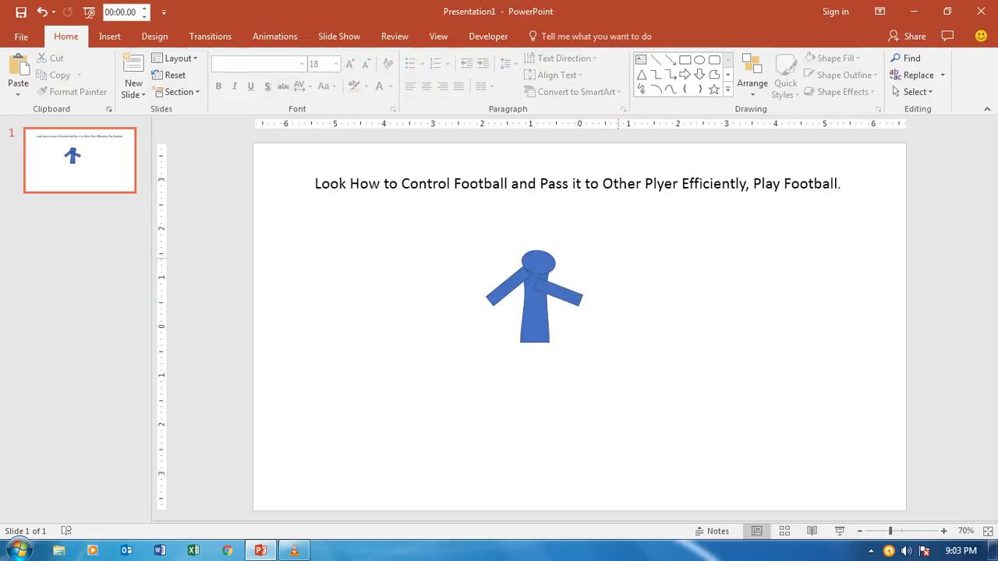
Draw a leg rectangle under the body and rotate it 90° left
left_click(685, 59)
left_click(685, 59)
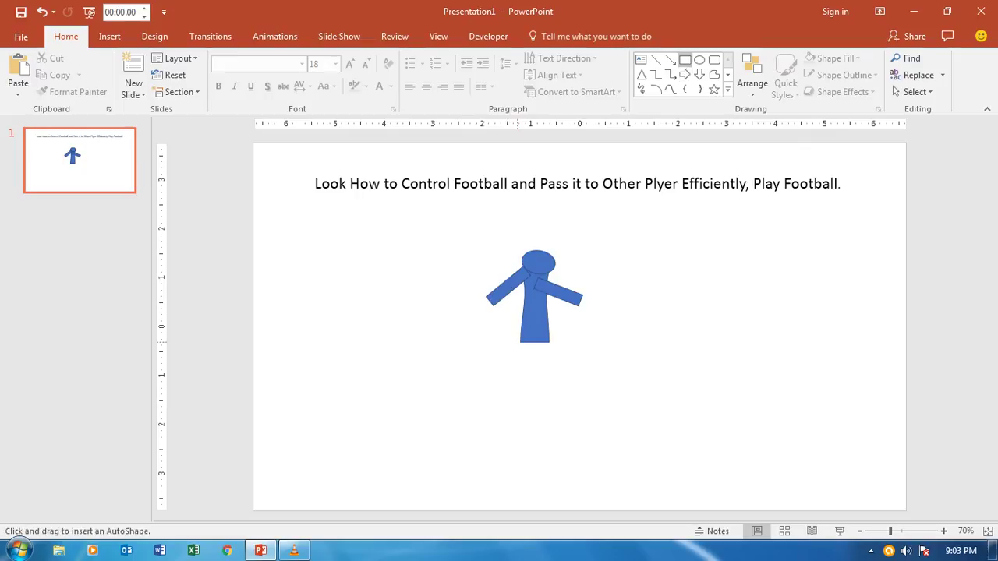
mouse_move(513, 341)
left_mouse_down()
mouse_move(551, 364)
mouse_move(531, 366)
left_mouse_up()
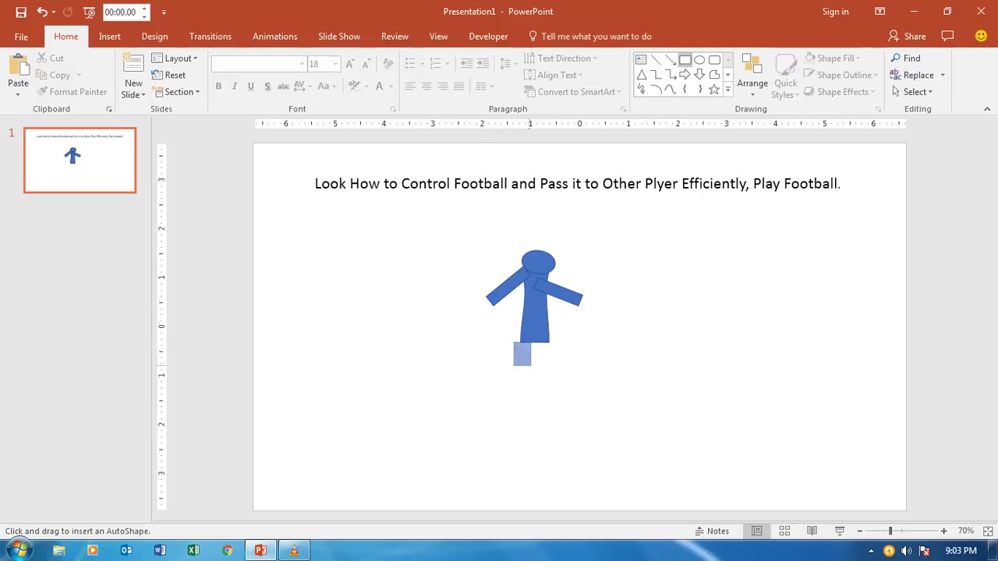
mouse_move(531, 365)
left_mouse_down()
mouse_move(521, 396)
mouse_move(507, 394)
left_mouse_up()
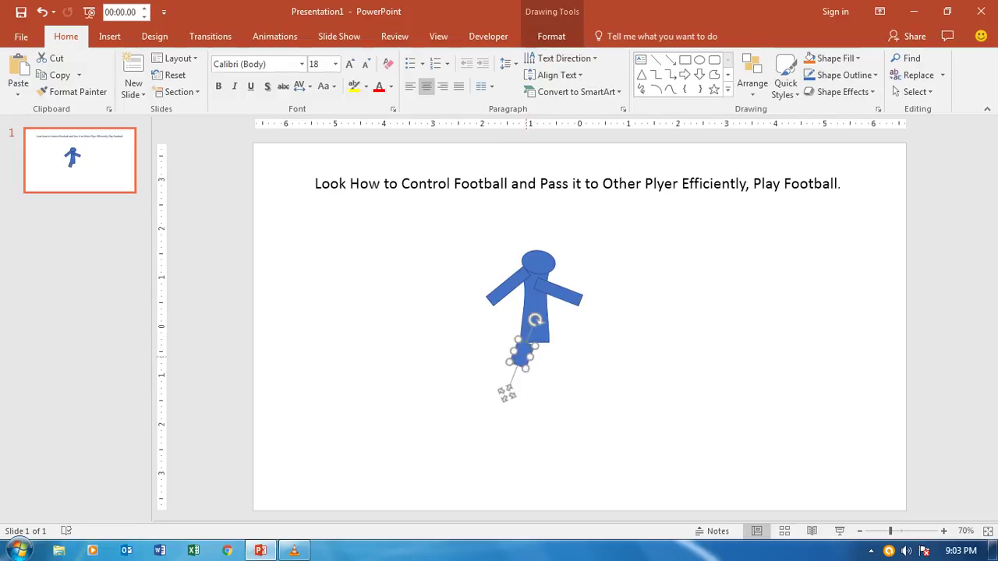
left_click_drag(521, 355, 544, 358)
right_click(543, 360)
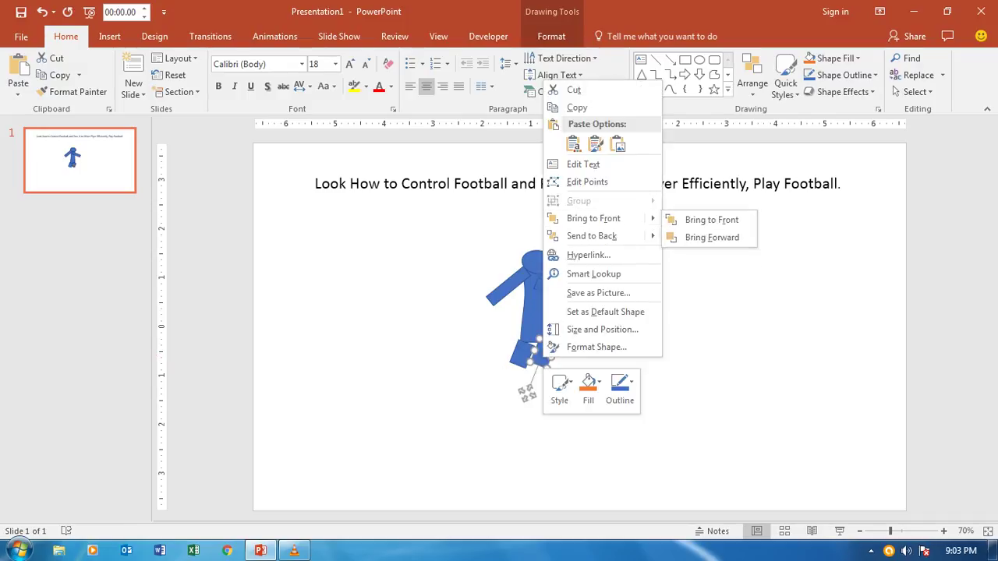
left_click(752, 78)
left_click(753, 78)
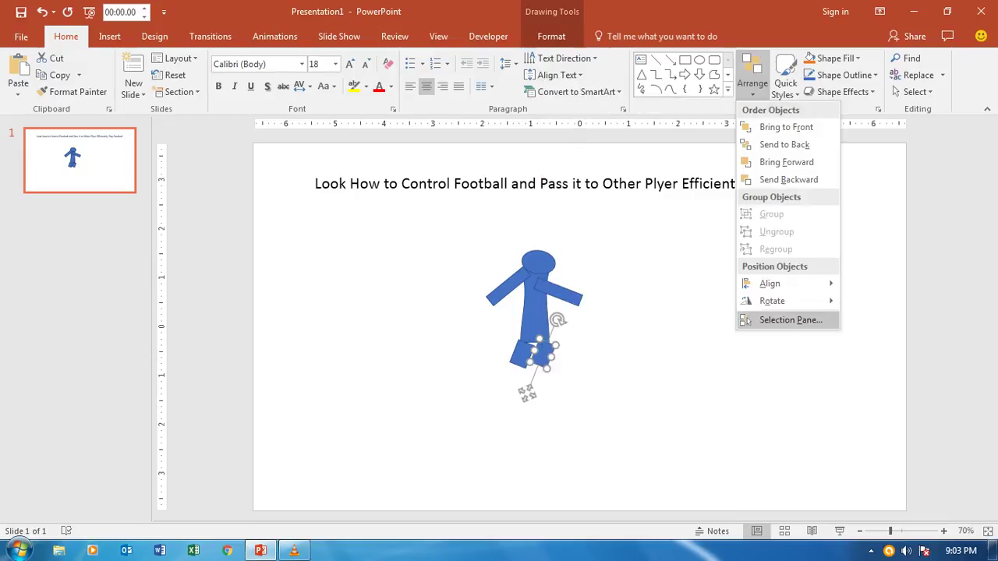
mouse_move(772, 301)
left_click(873, 319)
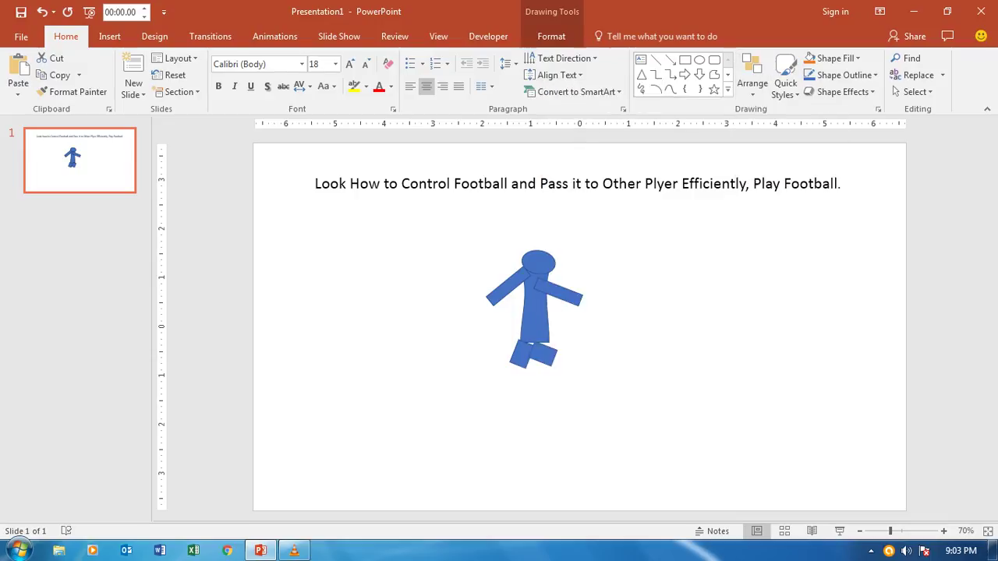
Duplicate the leg and position both legs slightly apart under the body
left_click(583, 369)
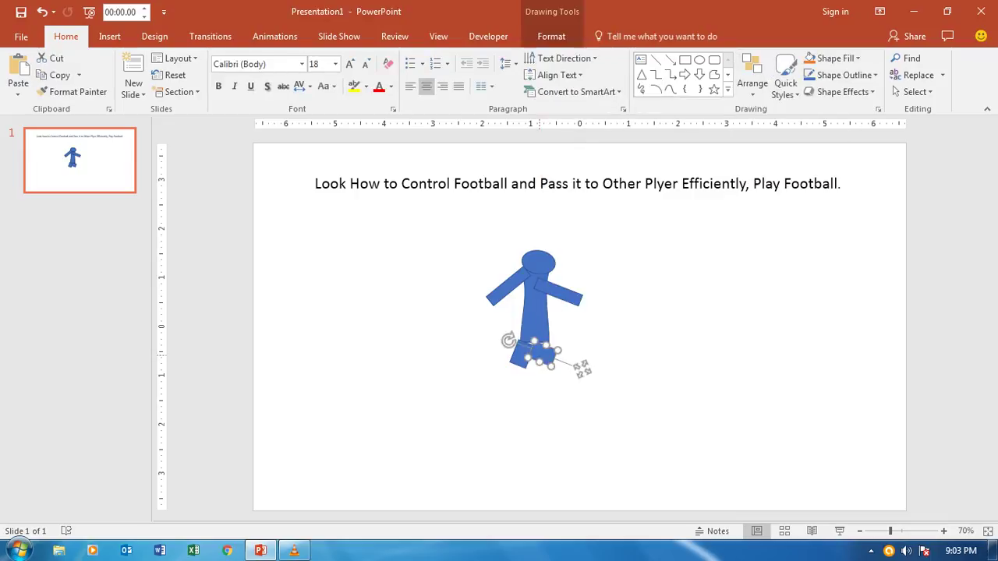
left_click_drag(583, 368, 587, 373)
key("Escape")
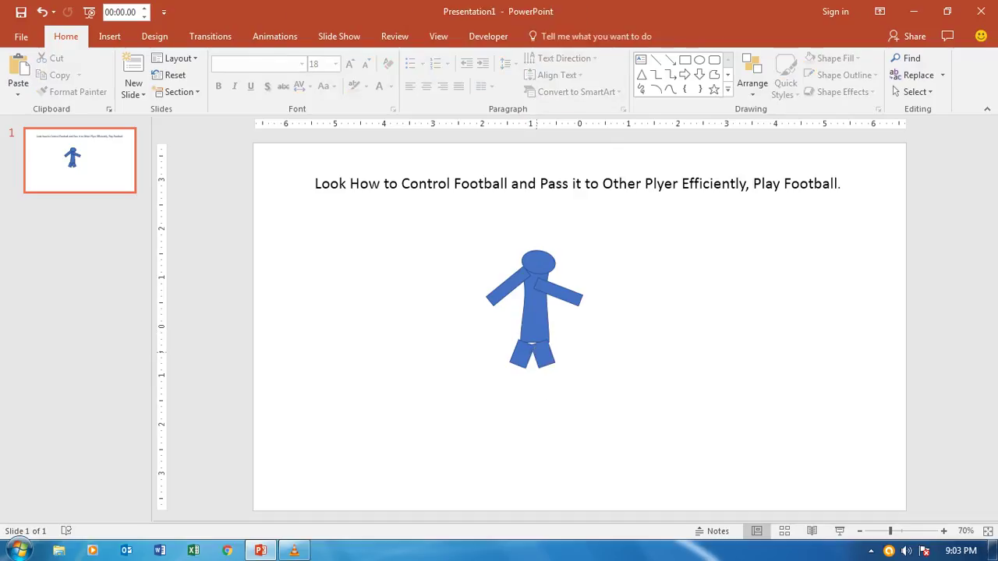
left_click(546, 353)
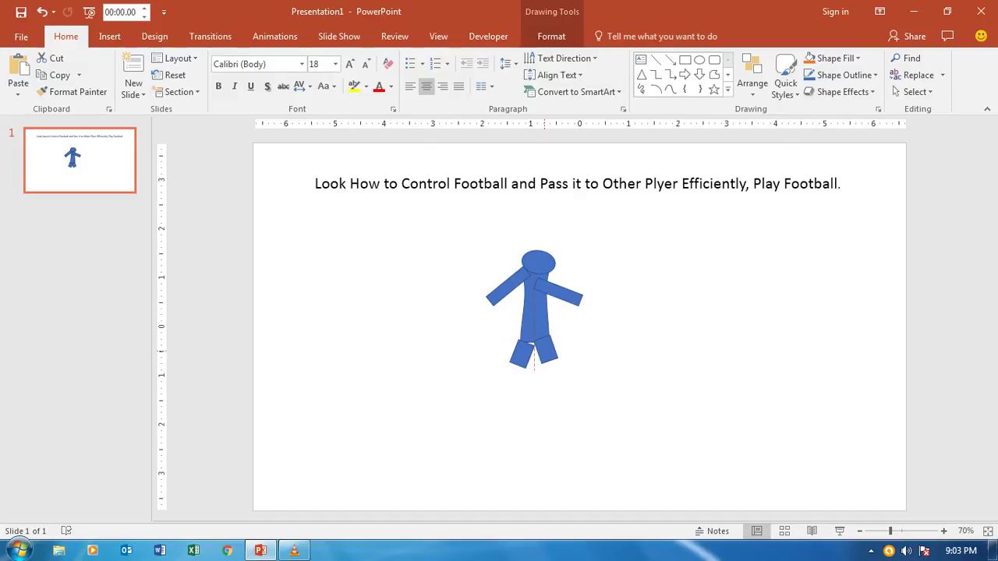
left_click_drag(546, 353, 551, 390)
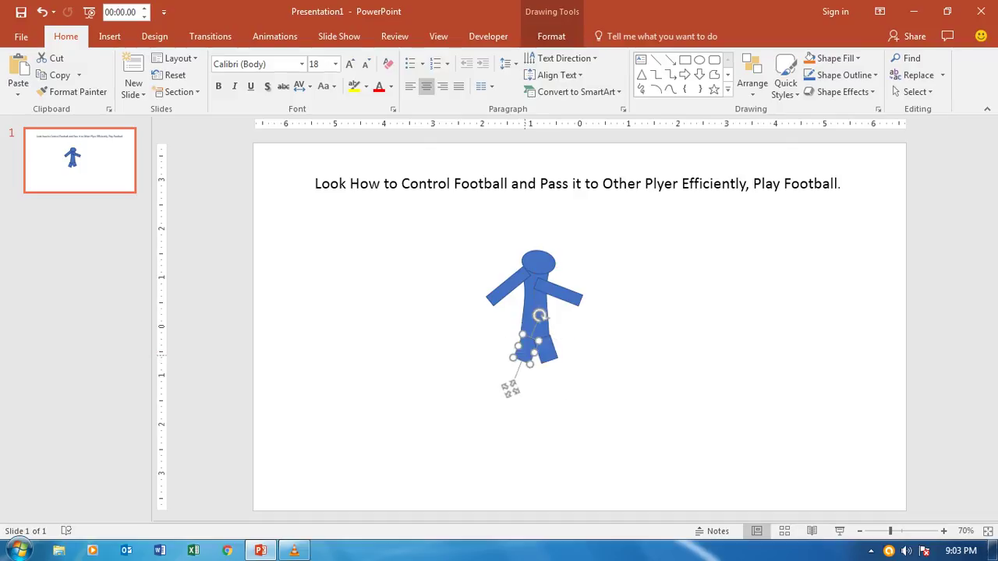
left_click_drag(546, 350, 549, 353)
left_click(664, 361)
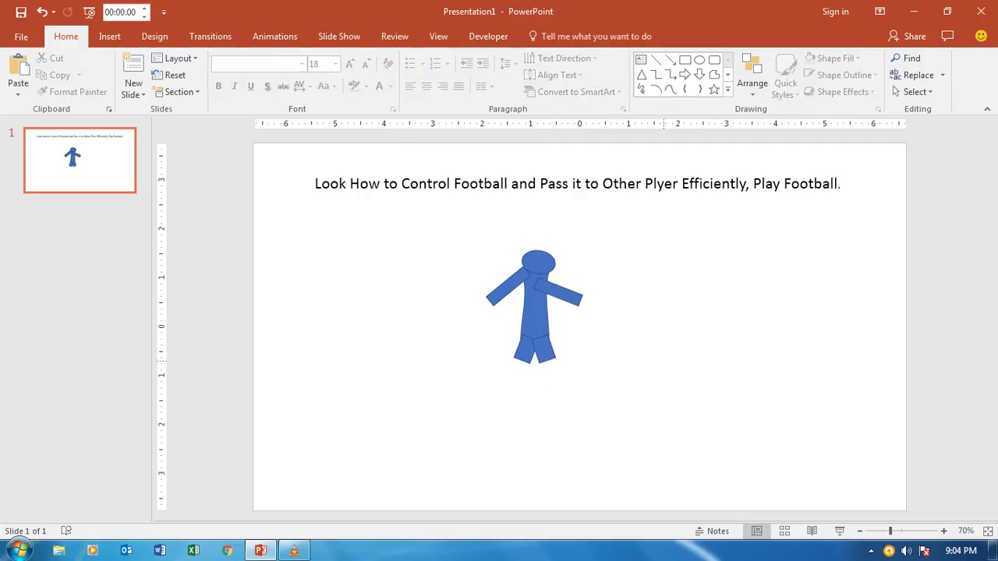
Draw a small lower-leg rectangle and rotate it to the shin angle
left_click(684, 59)
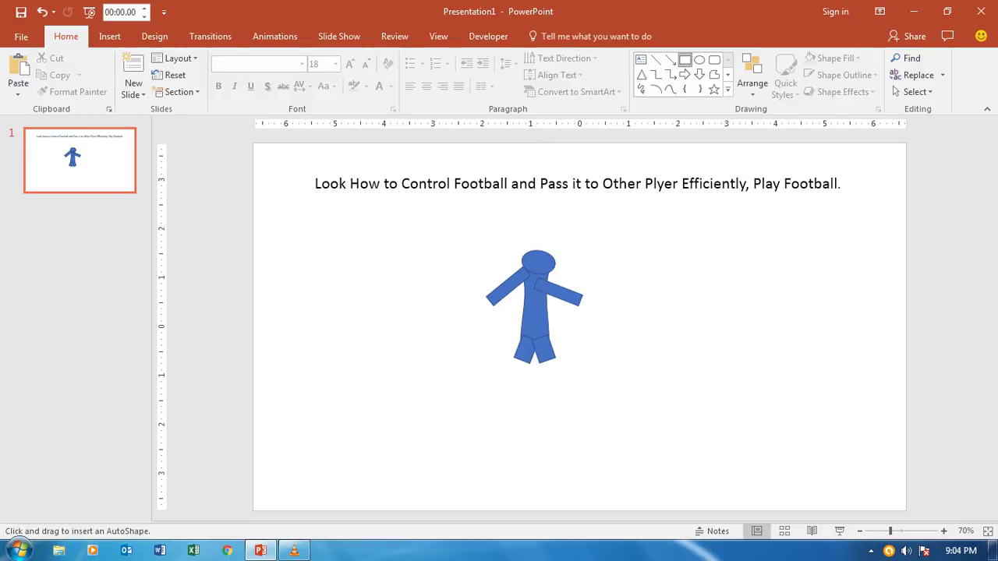
left_click_drag(655, 388, 659, 399)
mouse_move(654, 350)
left_mouse_down()
mouse_move(673, 357)
mouse_move(517, 366)
left_mouse_up()
key("Escape")
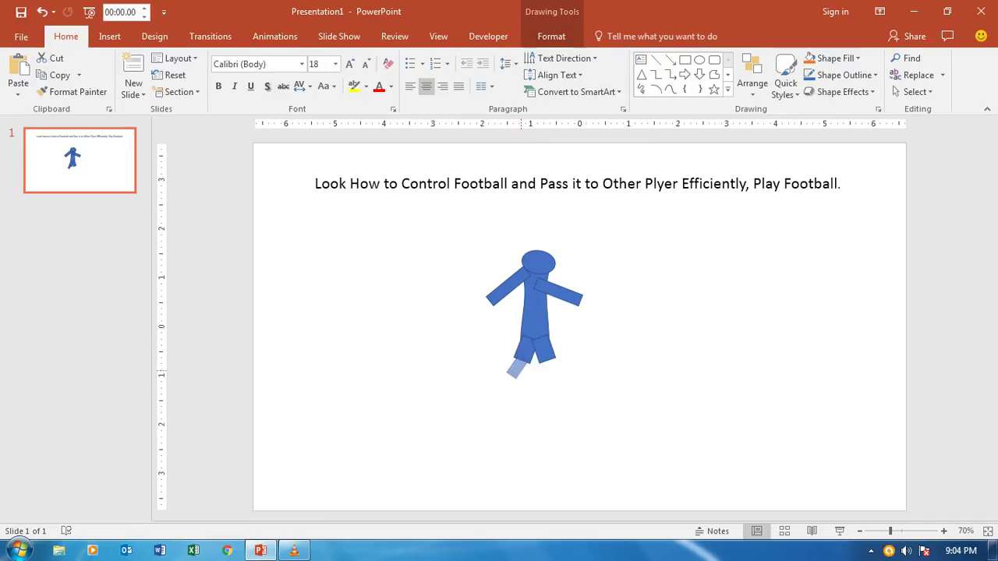
key("Escape")
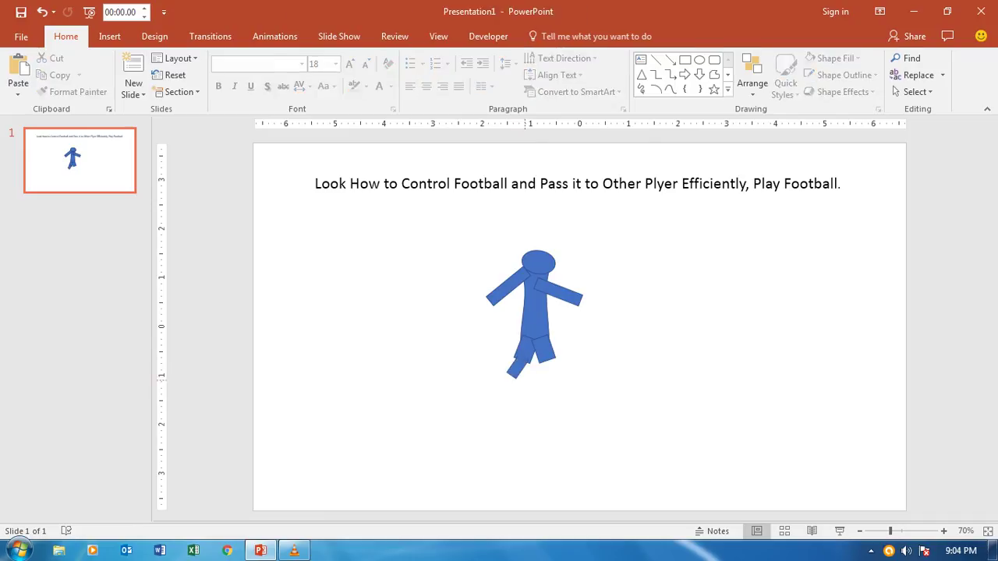
left_click(515, 368)
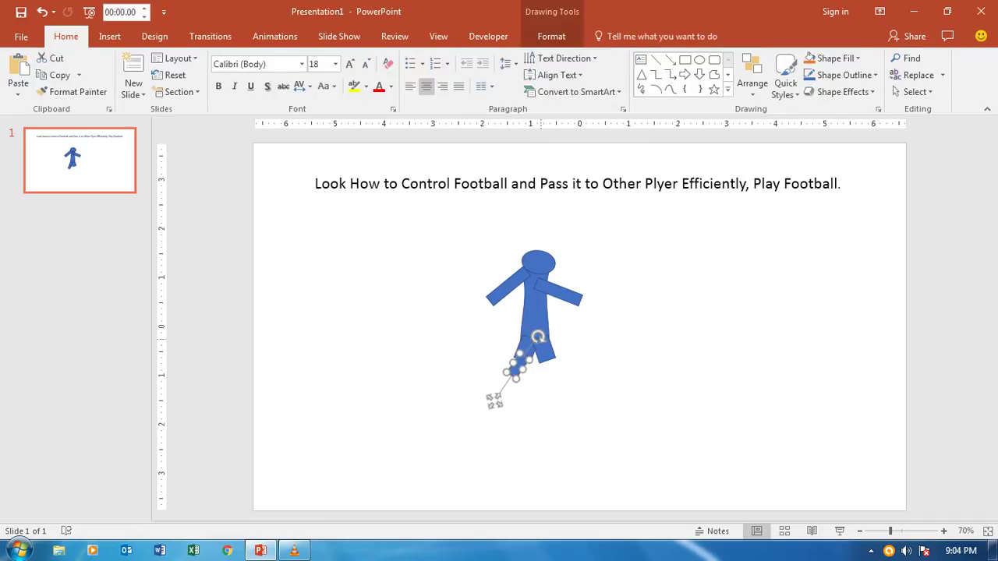
left_click_drag(538, 338, 532, 342)
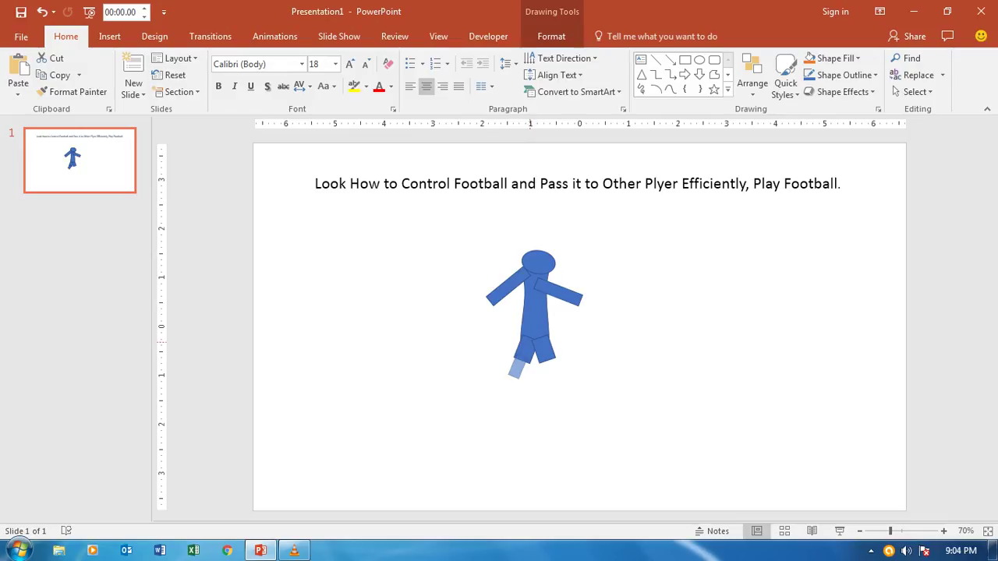
left_click_drag(531, 342, 530, 330)
key("Escape")
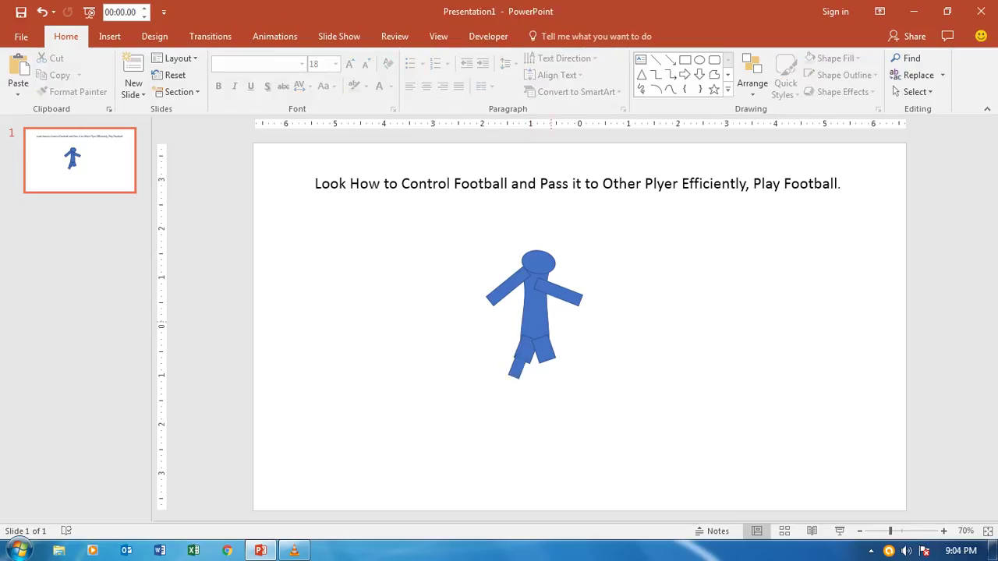
Move the lower-leg pieces under the body so both legs have shins
left_click(503, 405)
left_click_drag(517, 365, 486, 364)
left_click_drag(472, 406, 511, 390)
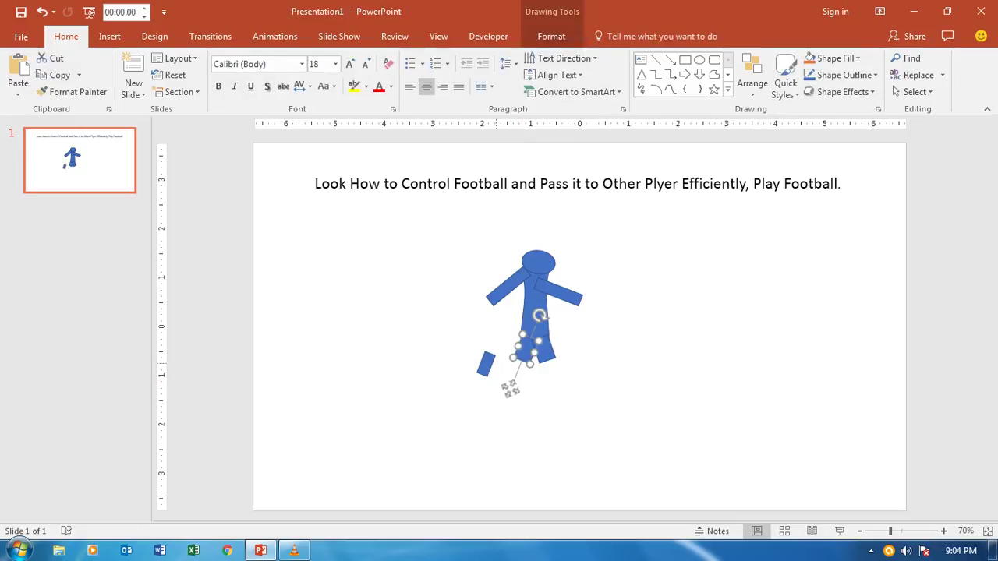
key("Escape")
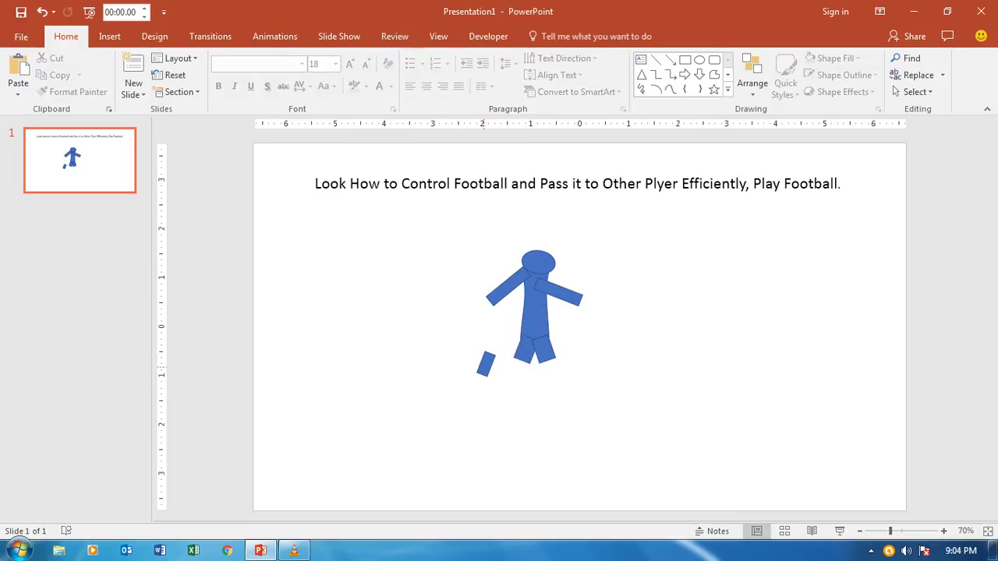
left_click(470, 402)
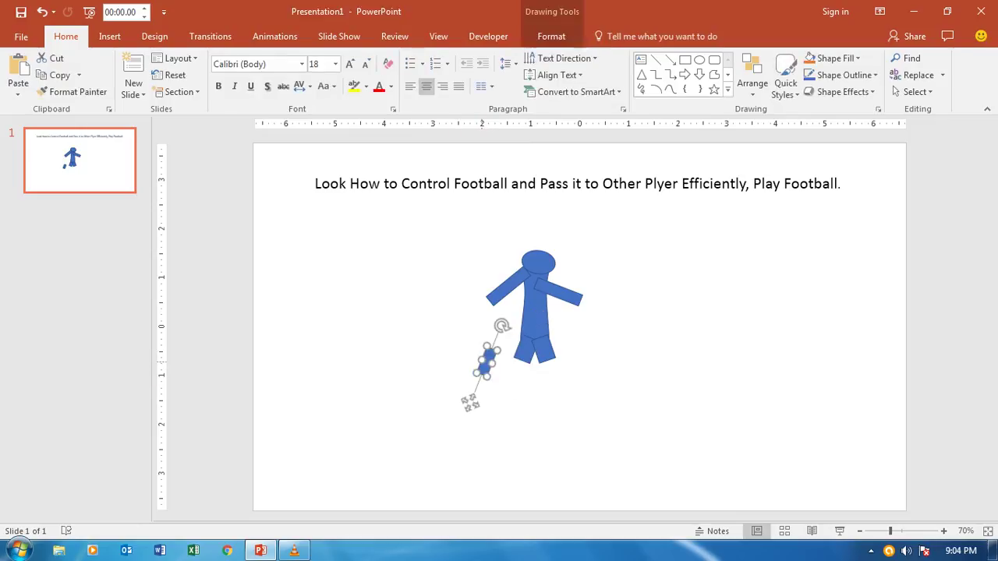
key("Escape")
left_click_drag(487, 362, 520, 374)
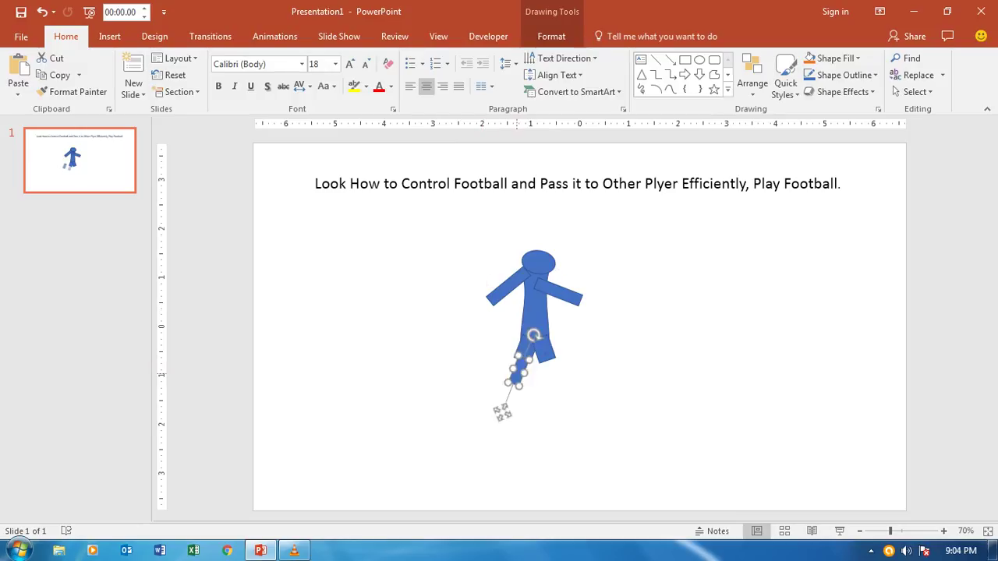
left_click_drag(517, 372, 542, 373)
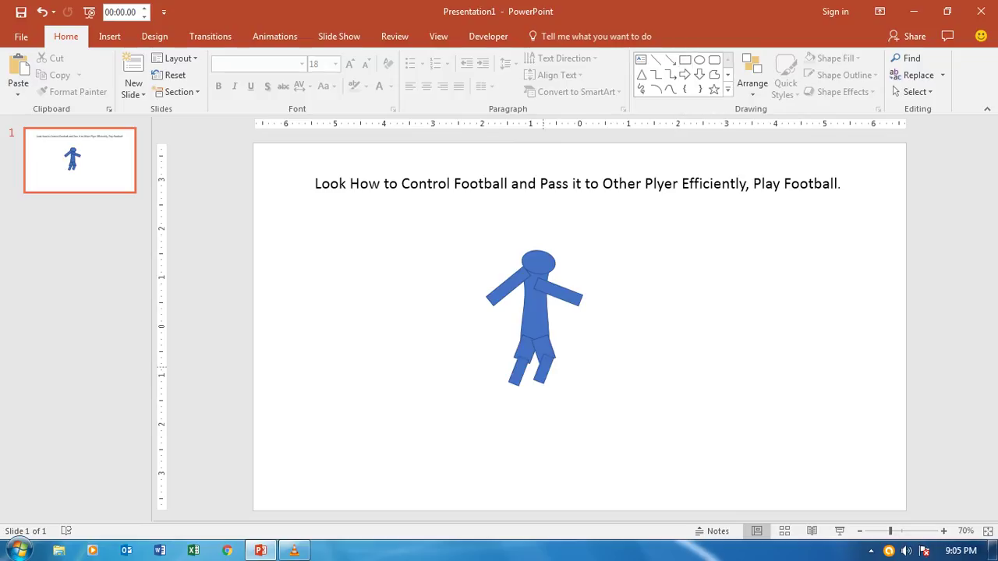
Draw a small flat foot rectangle and fit it at the end of one leg
left_click_drag(544, 366, 529, 411)
left_click(684, 60)
left_click_drag(614, 410, 633, 420)
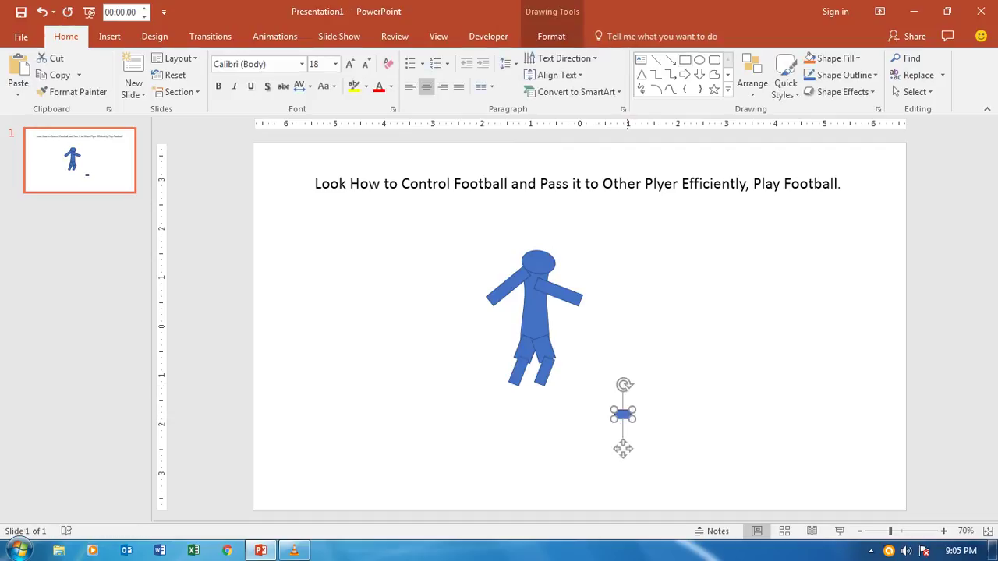
left_click_drag(624, 385, 602, 395)
mouse_move(648, 439)
left_mouse_down()
mouse_move(583, 402)
mouse_move(568, 412)
mouse_move(551, 382)
left_mouse_up()
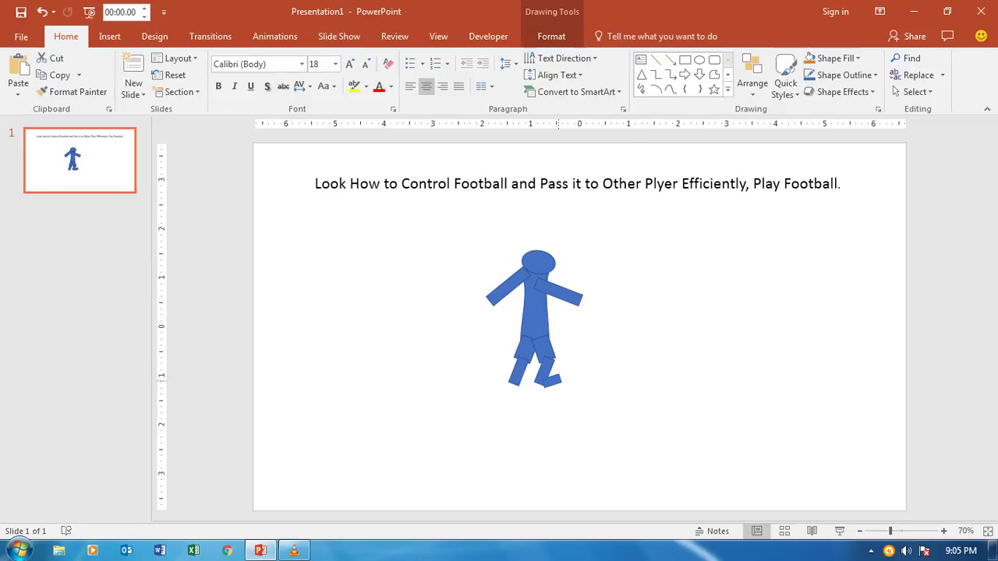
left_click_drag(557, 381, 550, 379)
key("Escape")
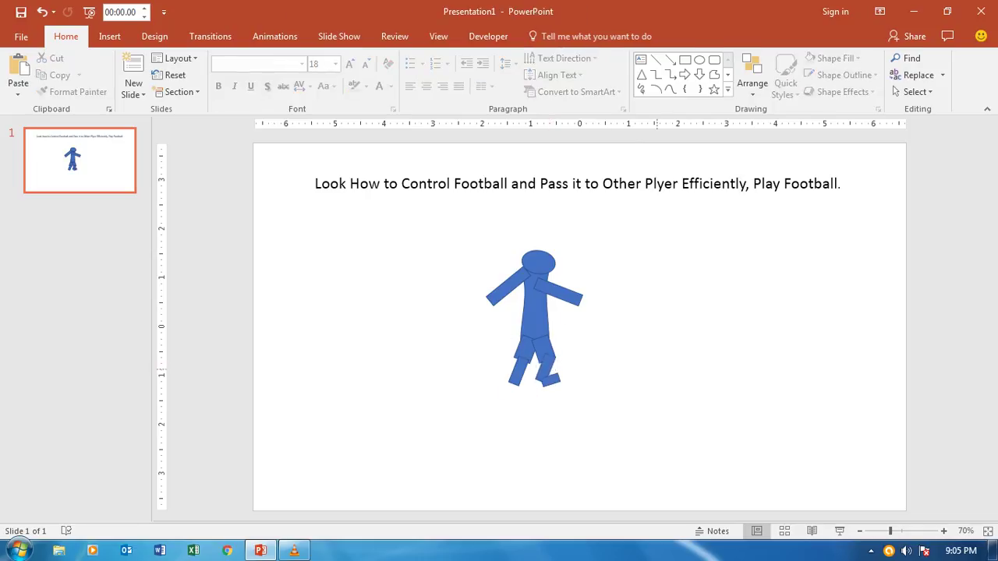
left_click(560, 413)
left_click_drag(551, 380, 544, 380)
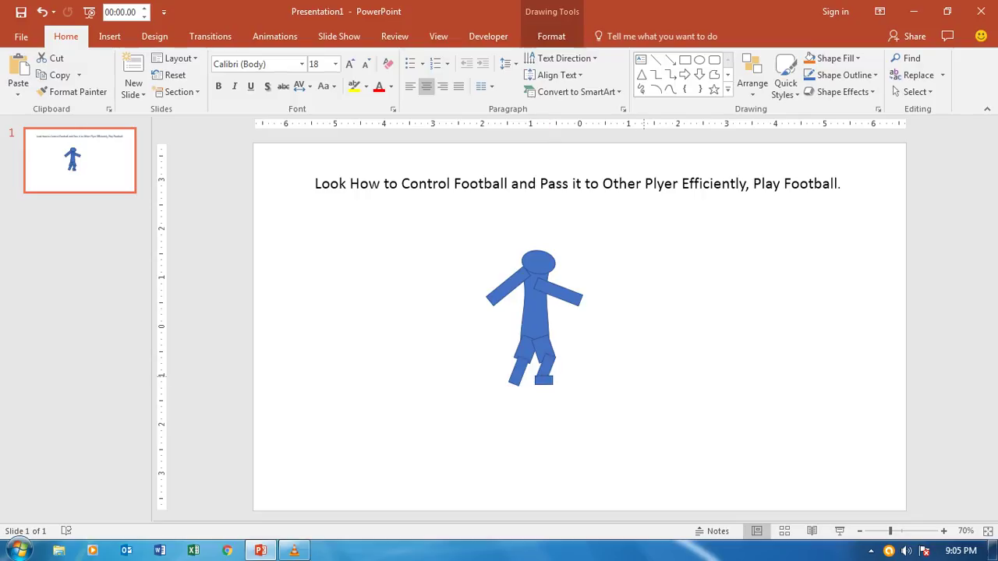
left_click(646, 375)
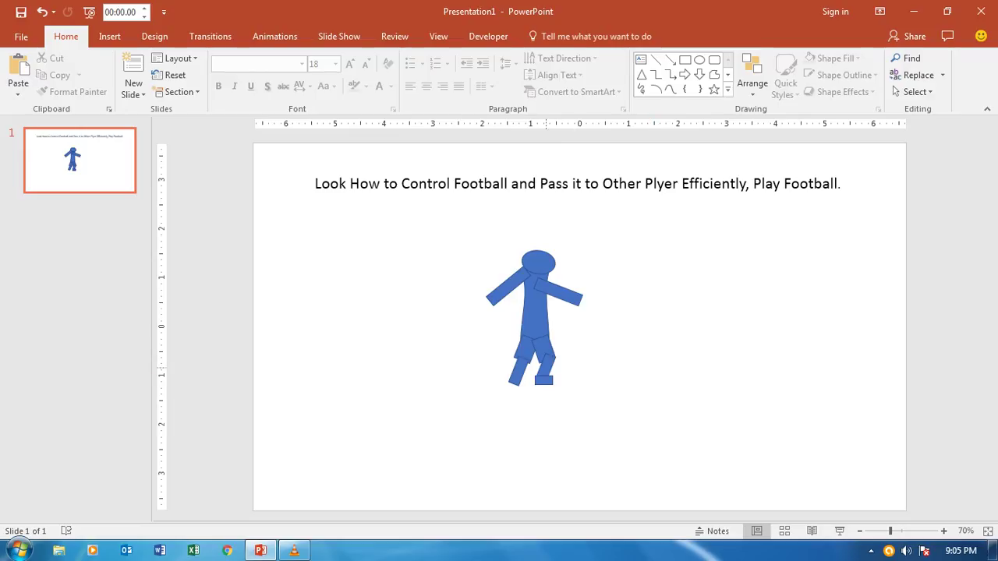
Copy the foot and line it up under the left leg
left_click(544, 380)
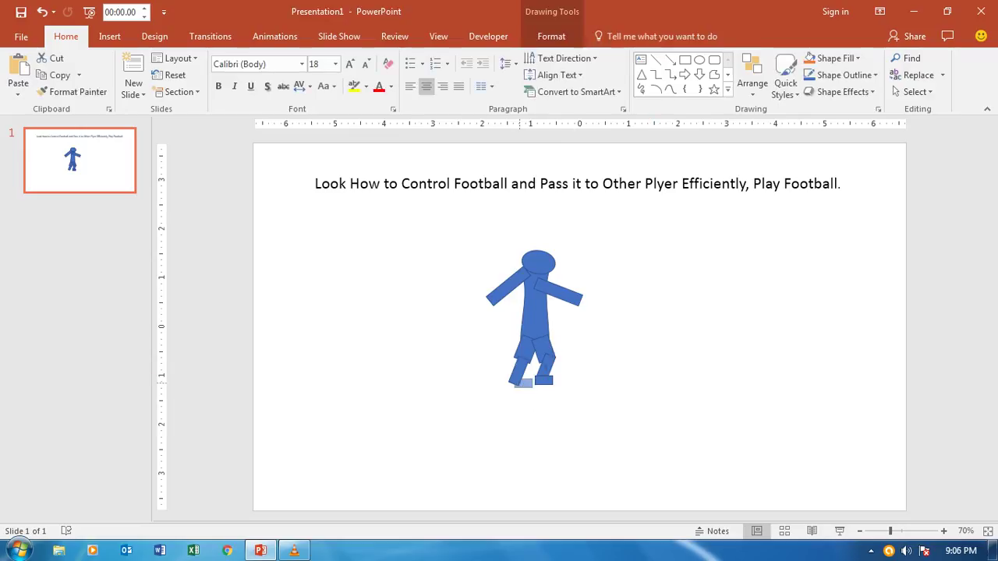
left_click_drag(543, 415, 516, 420)
left_click_drag(516, 384, 516, 413)
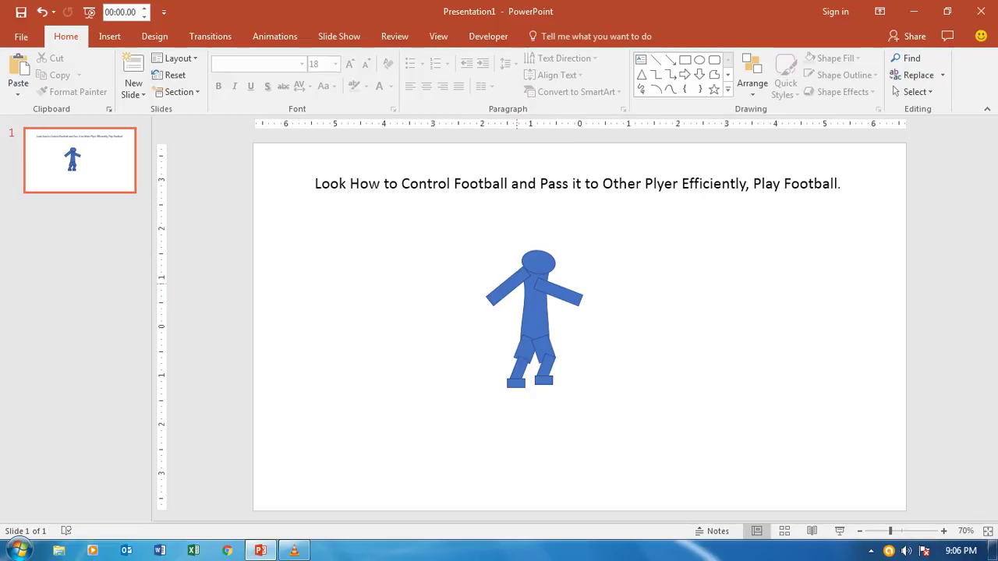
left_click(546, 292)
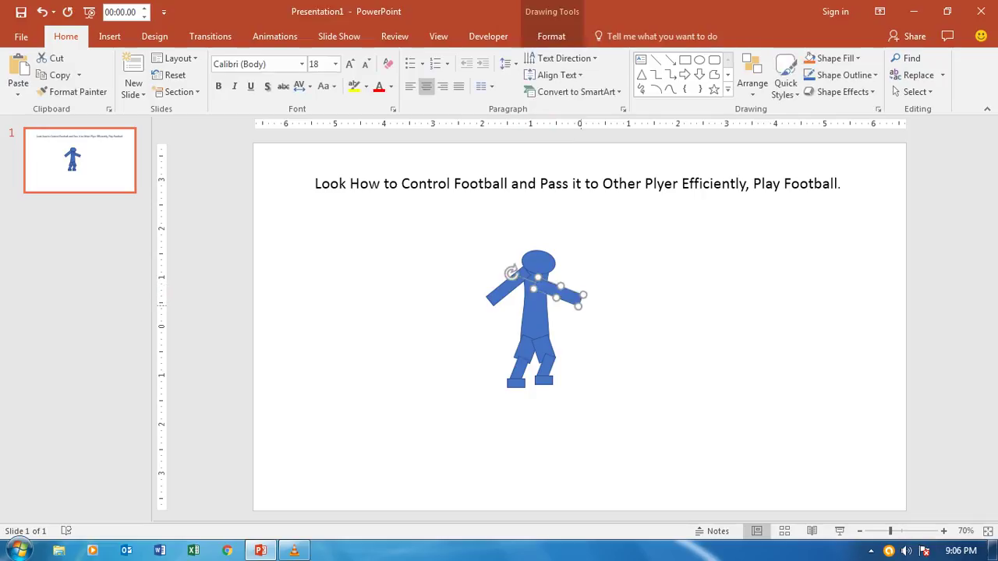
Shorten the right arm and re-angle both arms closer to the body
left_click_drag(578, 306, 565, 298)
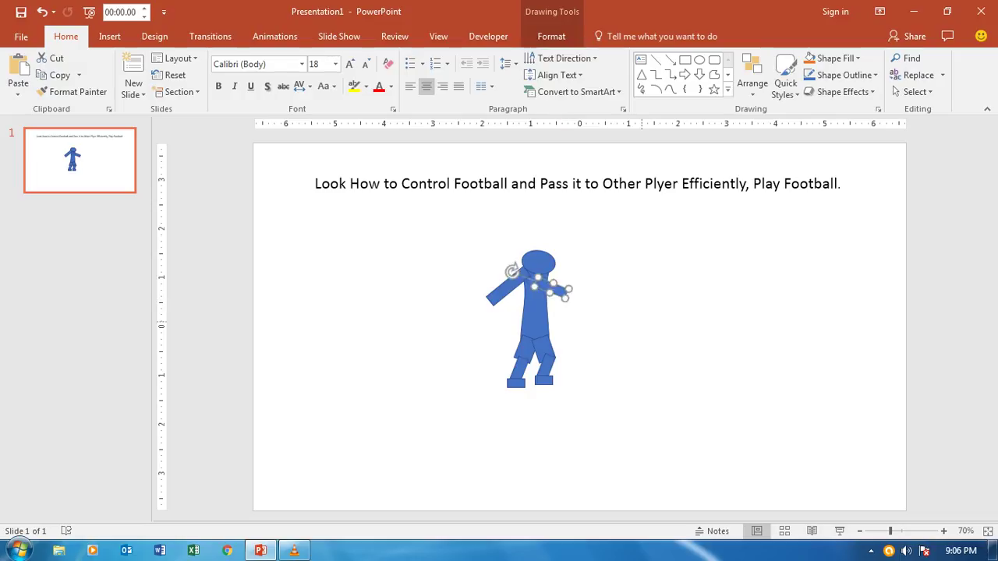
left_click_drag(546, 290, 513, 271)
key("Escape")
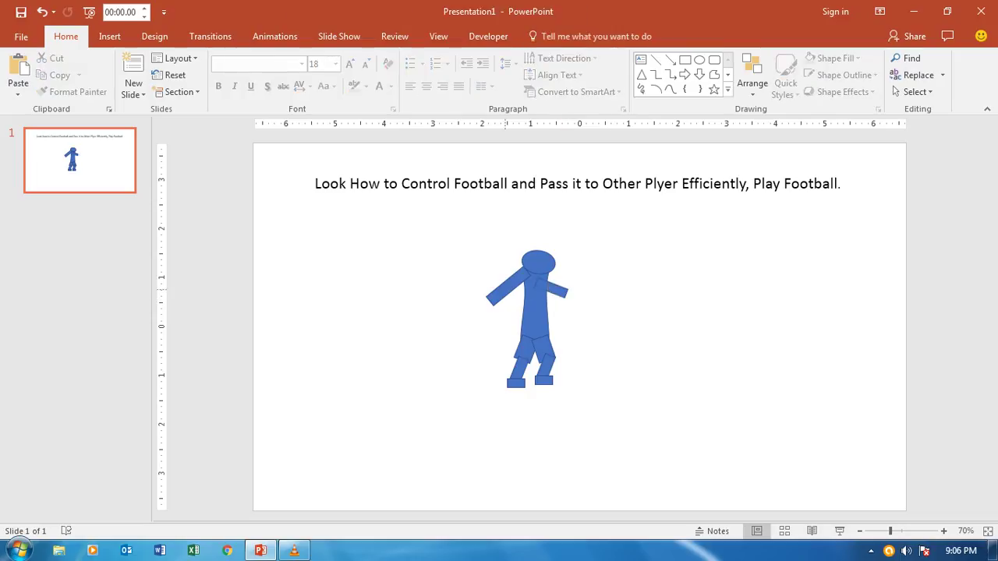
left_click(507, 289)
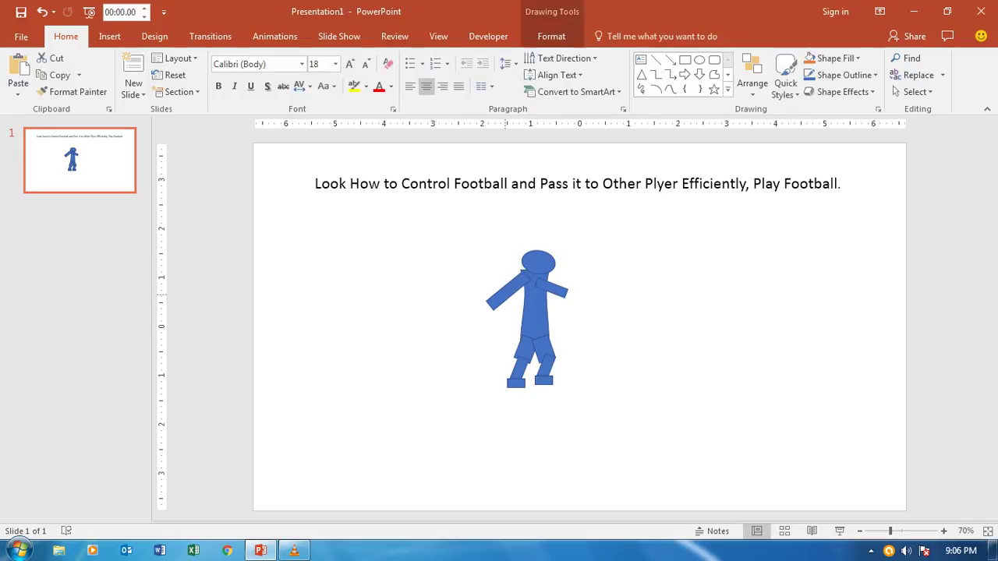
left_click_drag(508, 287, 511, 284)
left_click_drag(548, 256, 538, 262)
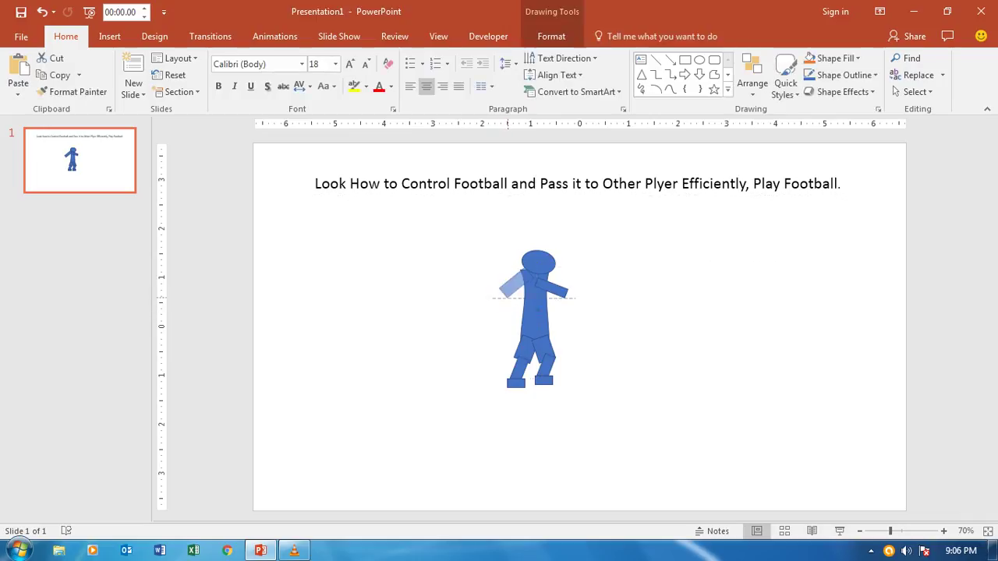
left_click_drag(538, 262, 548, 255)
key("Escape")
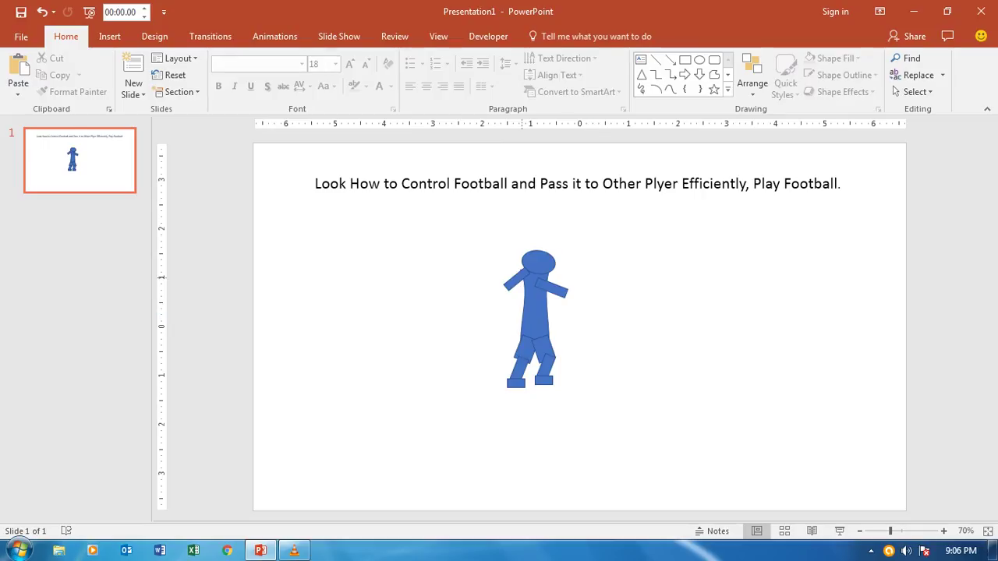
Reposition the left arm down and outward and move the right arm lower
left_click(526, 269)
key("Escape")
left_click(515, 279)
left_click_drag(515, 279, 503, 296)
left_click(563, 298)
left_click(563, 293)
left_click_drag(552, 287, 567, 301)
key("Escape")
left_click(552, 289)
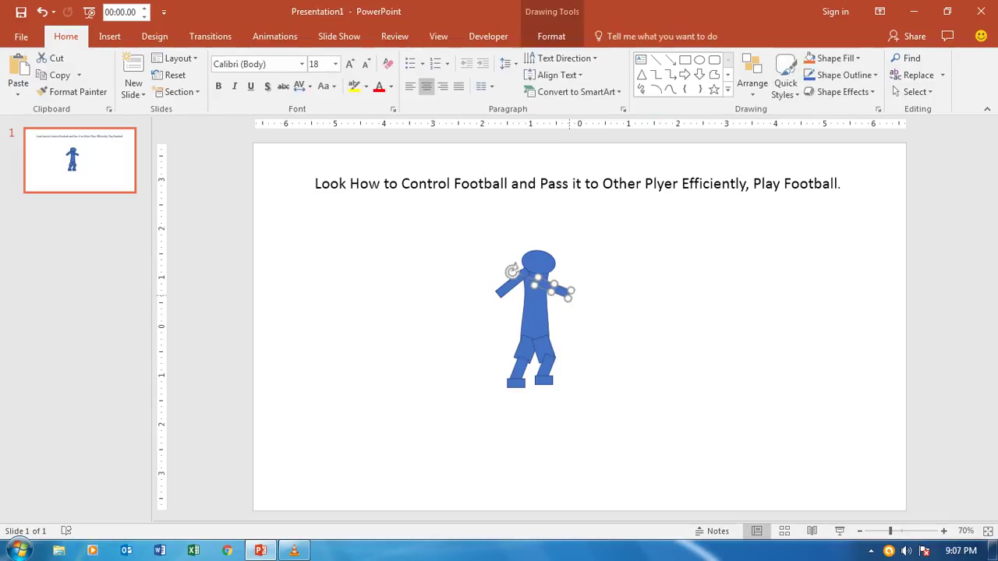
Replace the right arm with a copy of the left arm angled outward from the right shoulder
key("Delete")
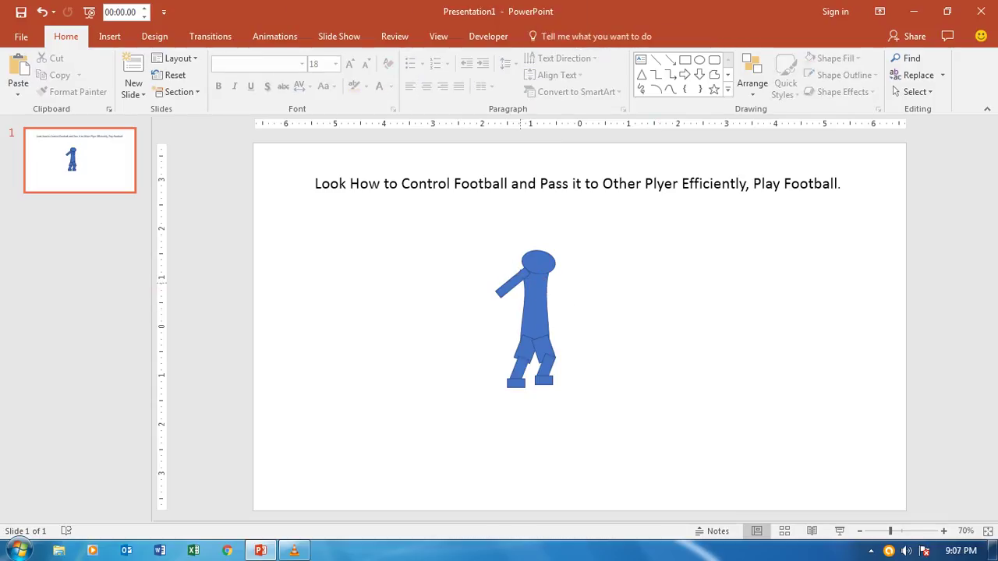
left_click(515, 281)
left_click_drag(515, 281, 534, 290)
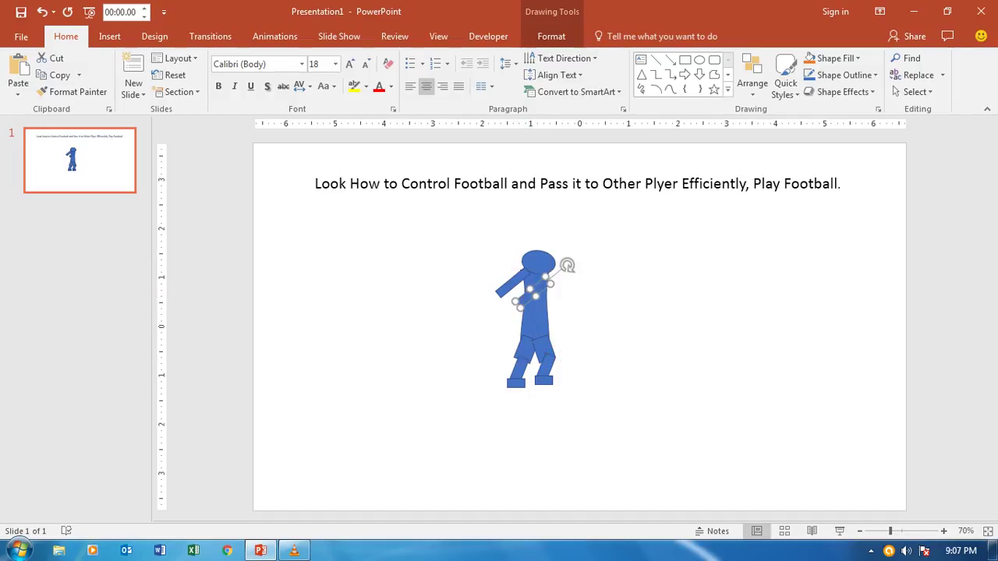
left_click(752, 78)
mouse_move(774, 301)
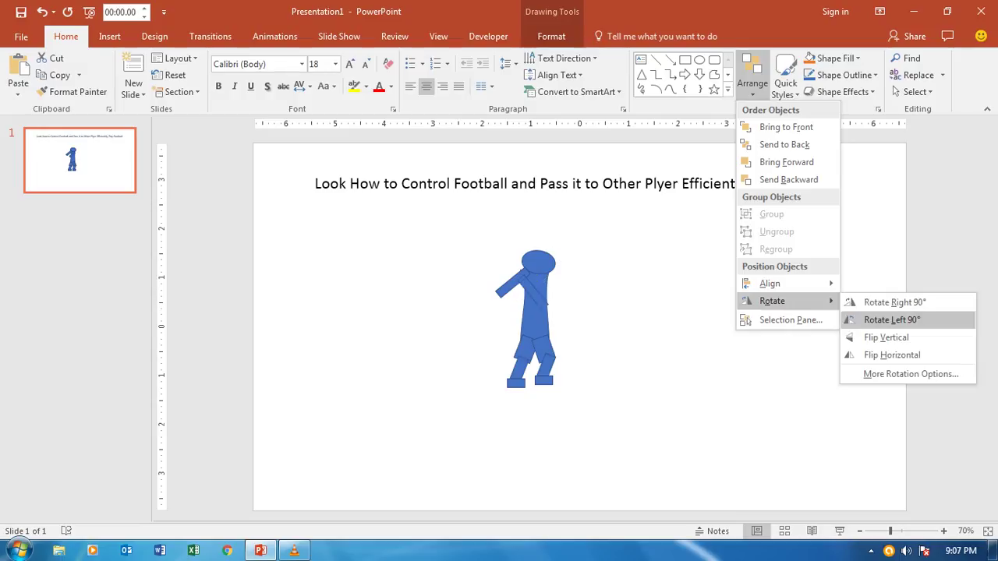
key("Escape")
key("Escape")
key("Escape")
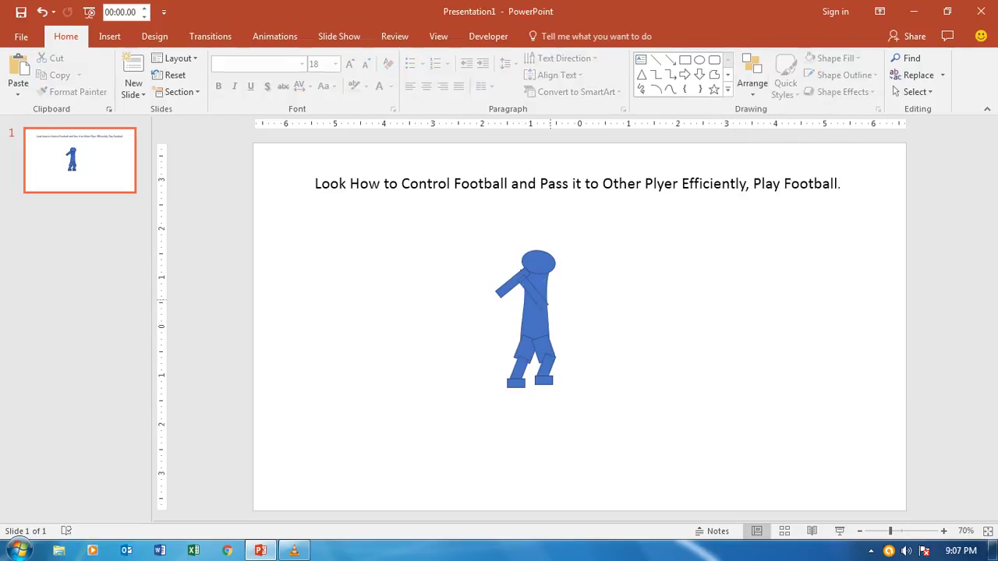
left_click_drag(537, 289, 555, 296)
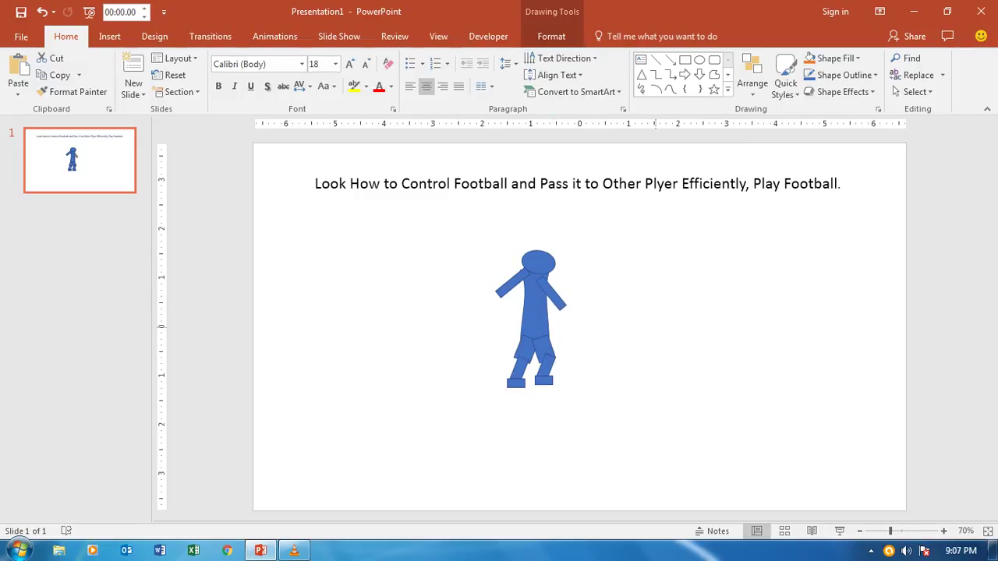
key("Escape")
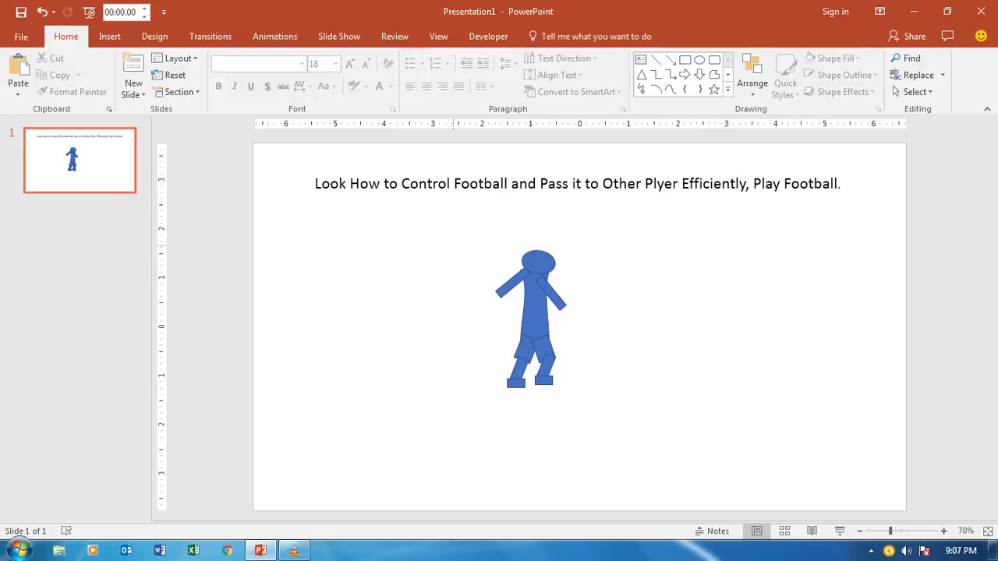
left_click_drag(447, 239, 638, 443)
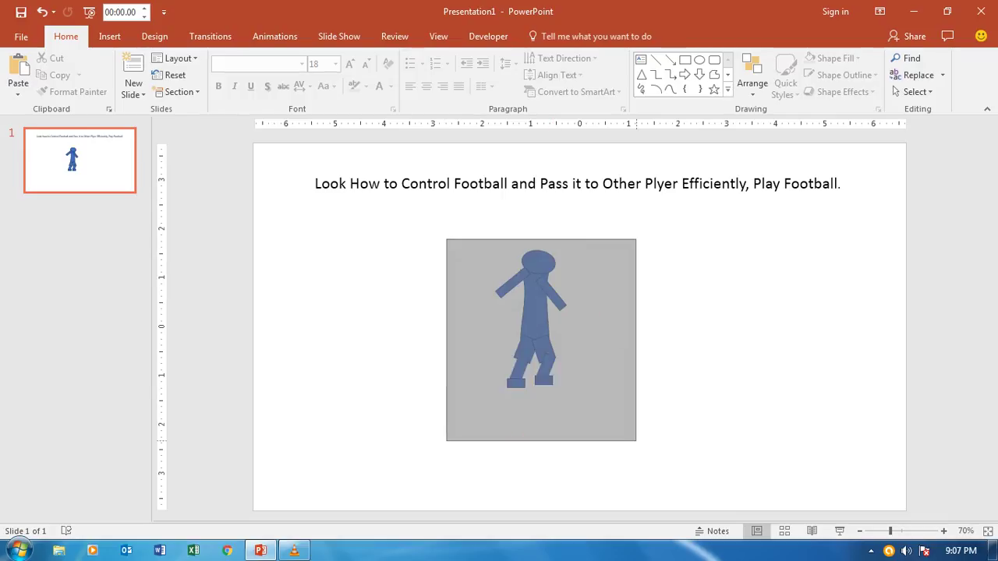
left_click(644, 367)
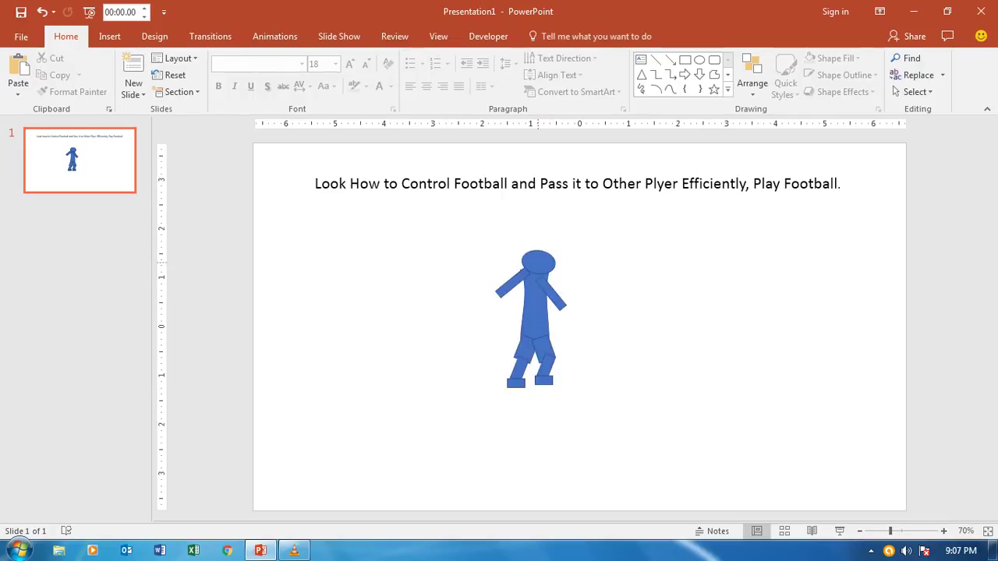
left_click(546, 280)
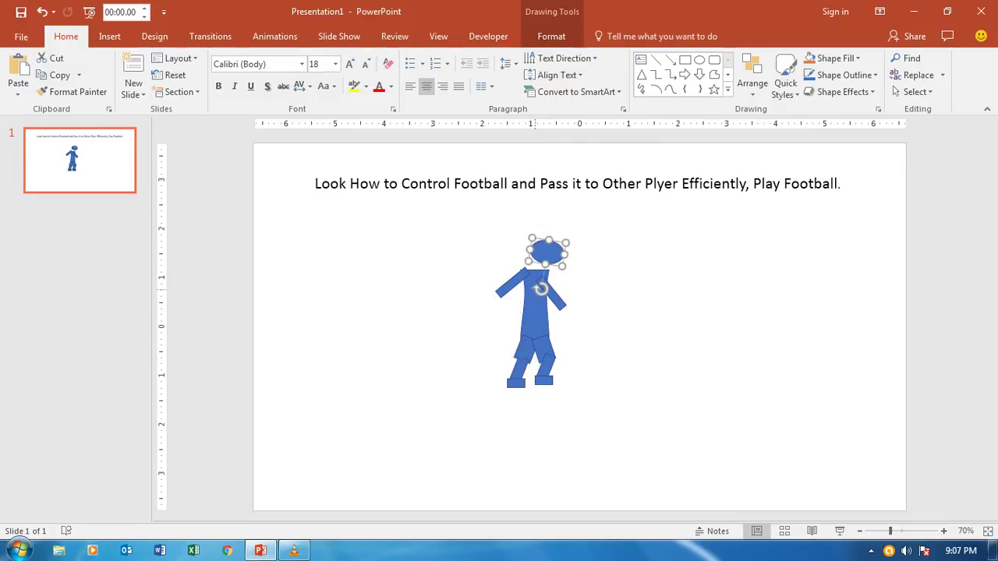
key("Escape")
left_click_drag(547, 252, 540, 266)
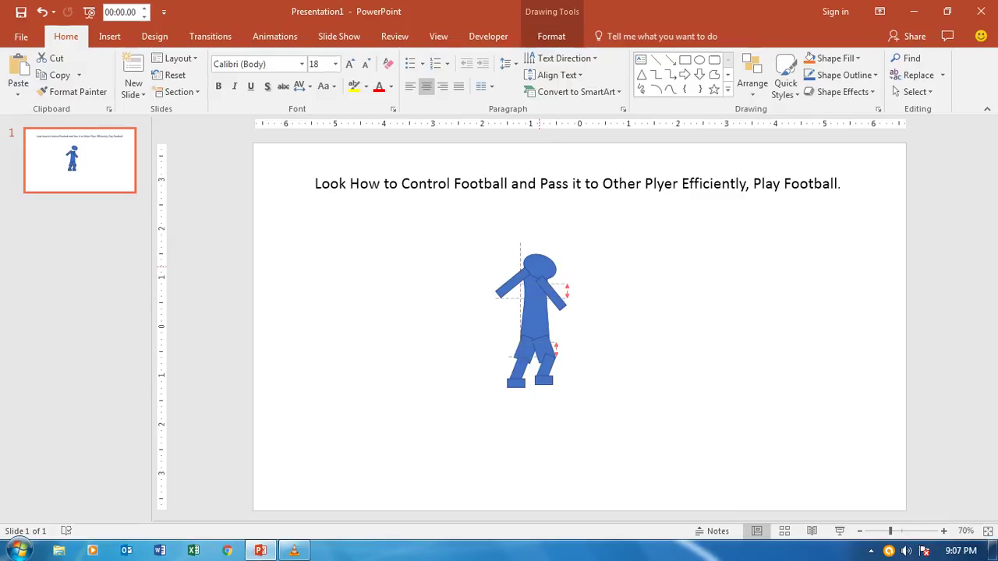
left_click_drag(540, 266, 538, 260)
left_click(538, 261)
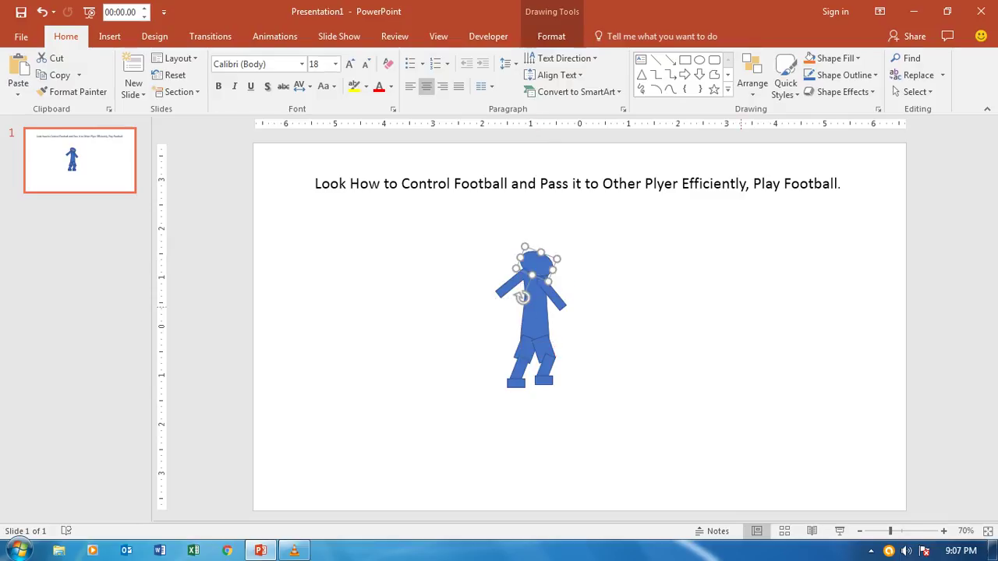
key("ctrl+z")
key("ctrl+z")
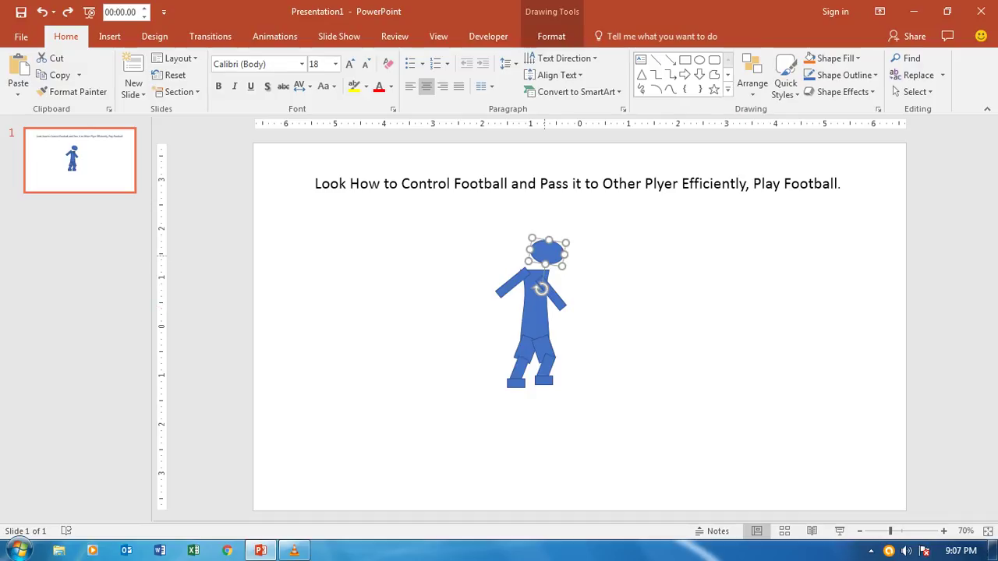
key("ctrl+y")
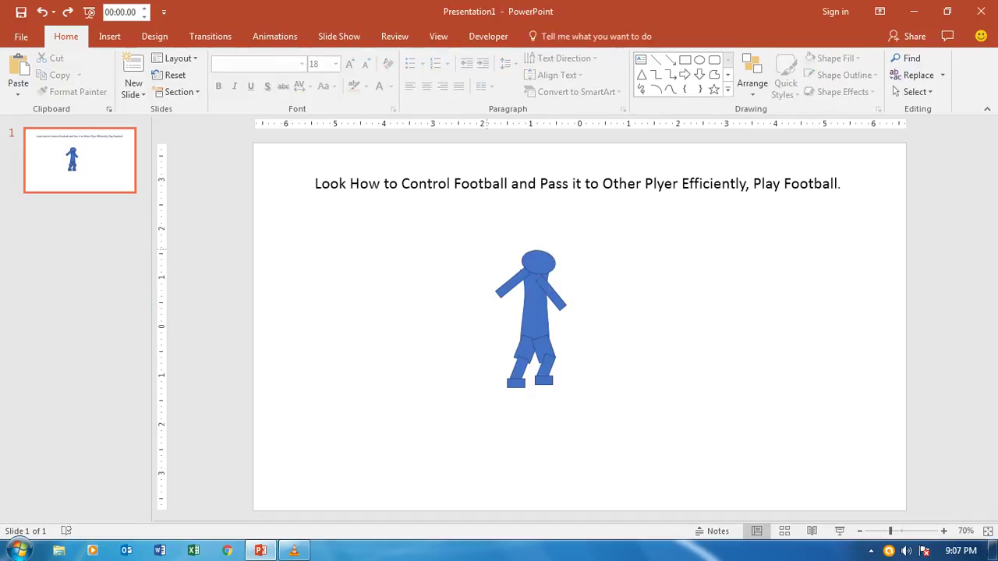
left_click_drag(456, 234, 607, 431)
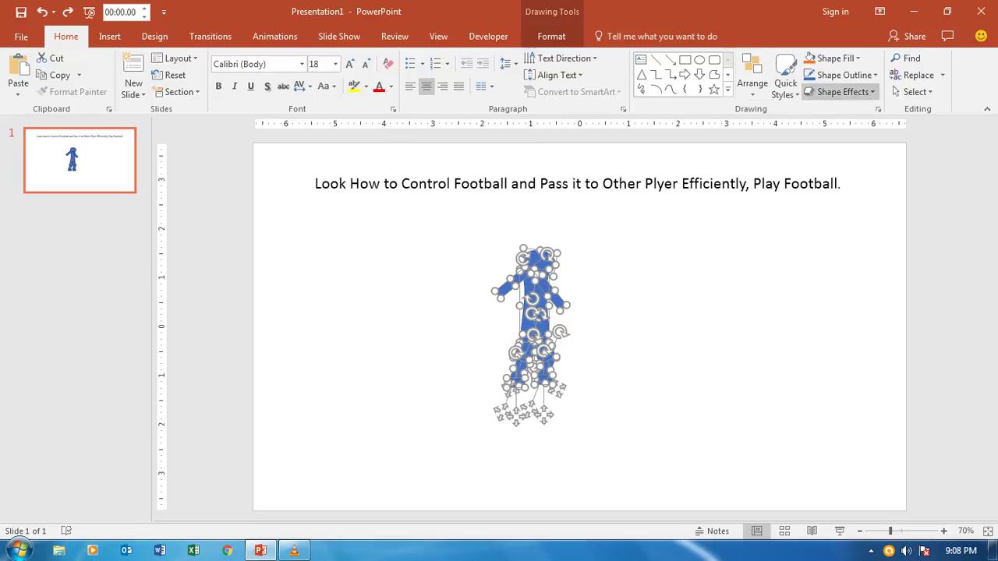
Remove the outlines from all of the figure's shapes
left_click(846, 75)
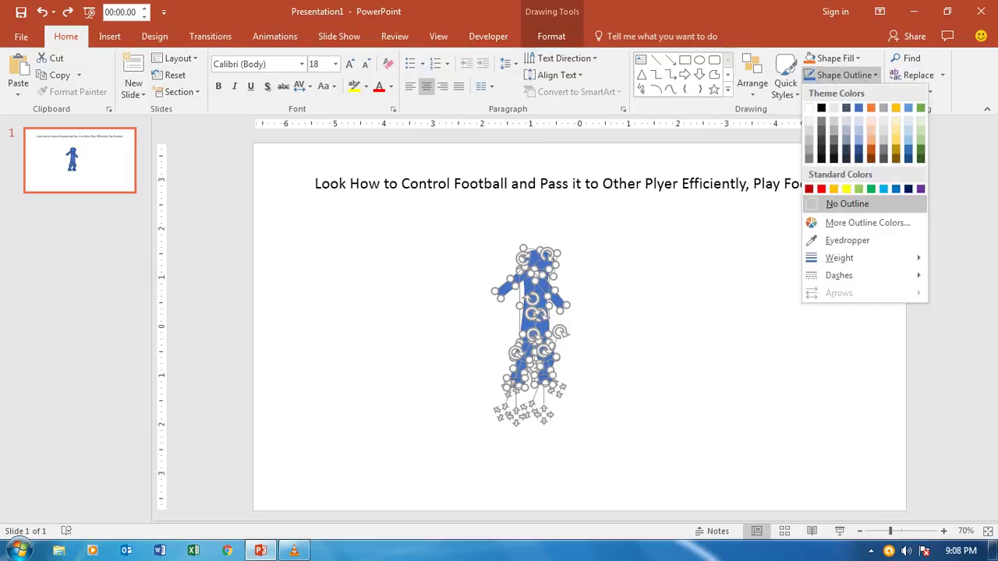
left_click(835, 205)
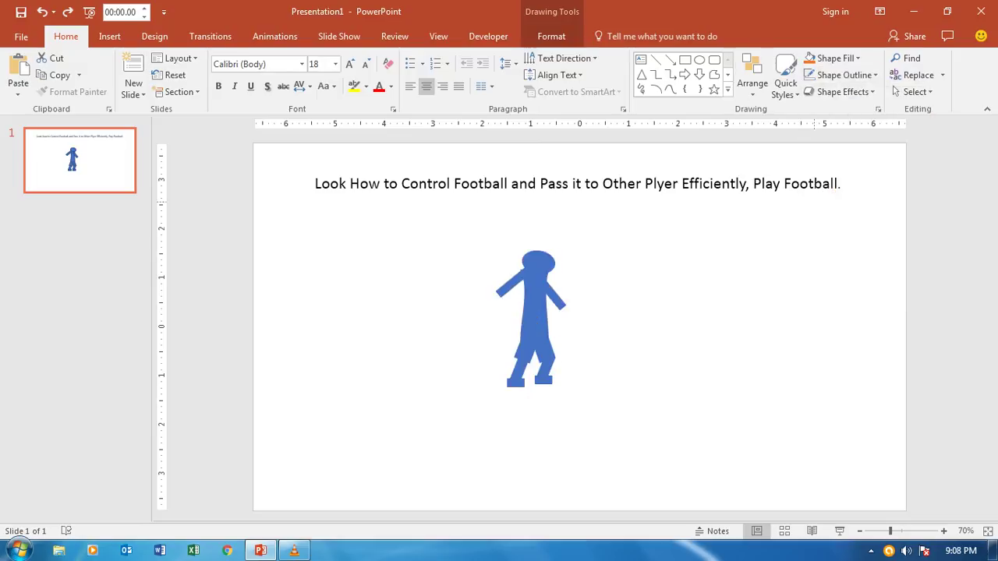
key("Escape")
Shift the oval head a few pixels up and left so it sits on the body
left_click_drag(538, 262, 541, 255)
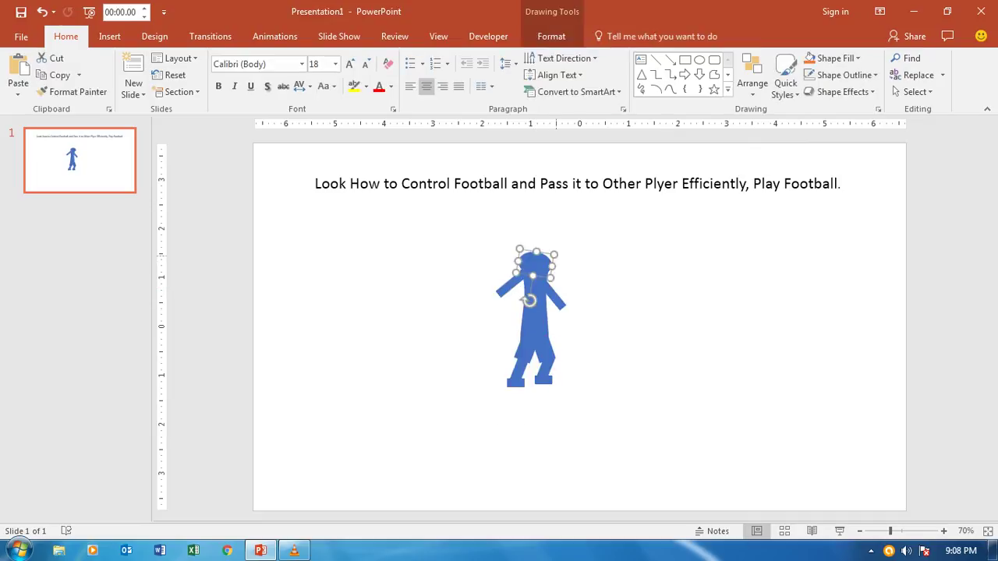
key("Escape")
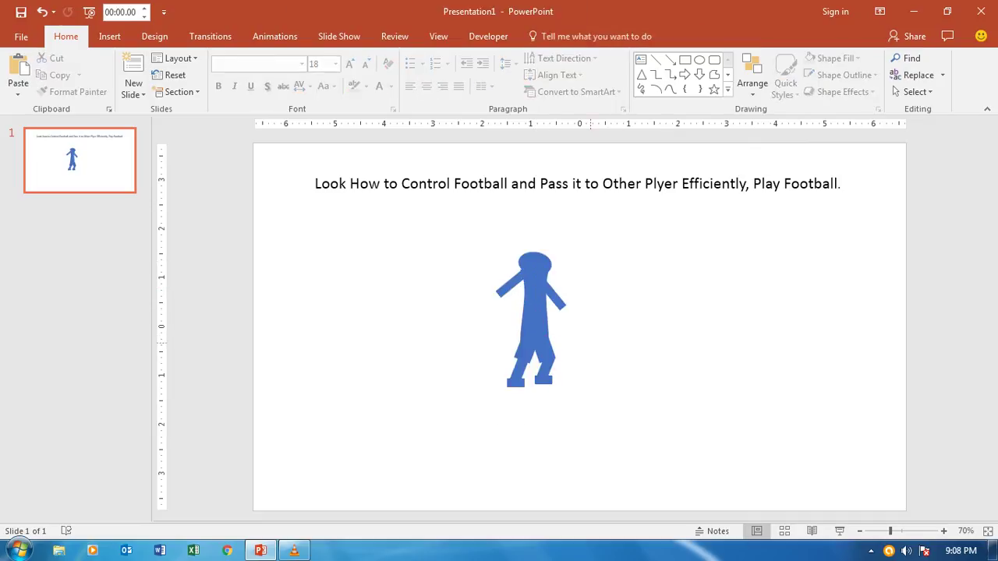
left_click(534, 265)
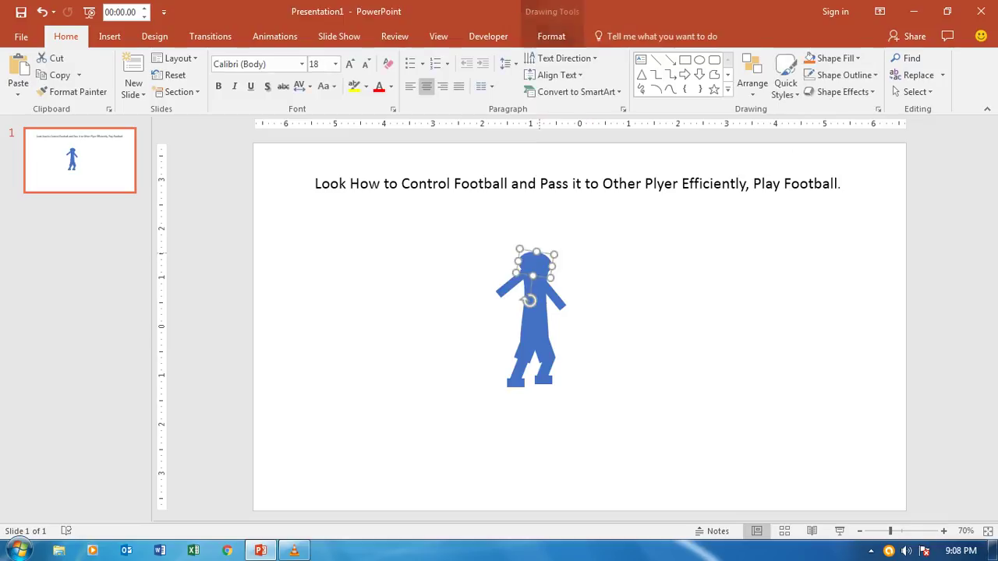
key("Escape")
left_click(535, 265)
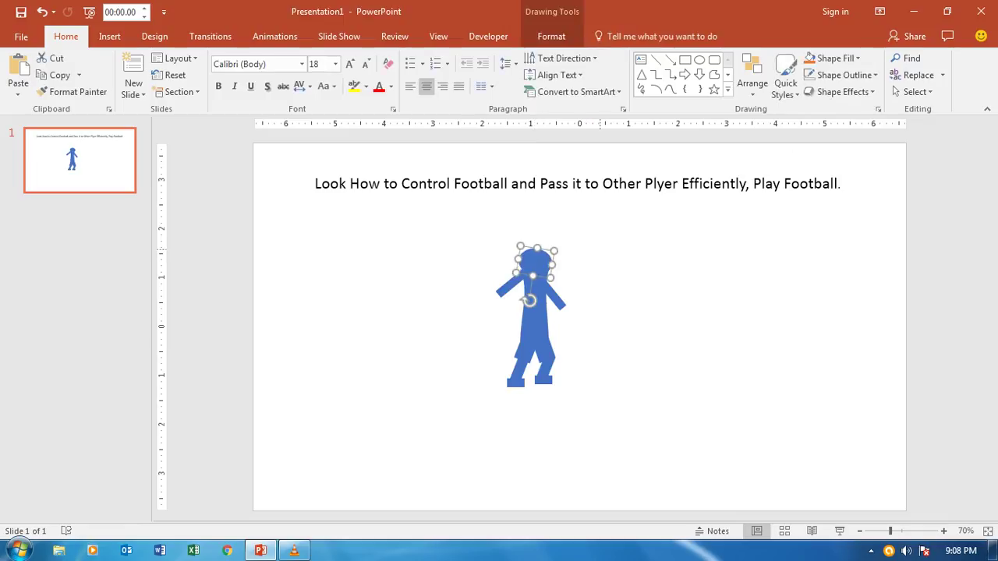
key("Escape")
left_click_drag(538, 265, 534, 259)
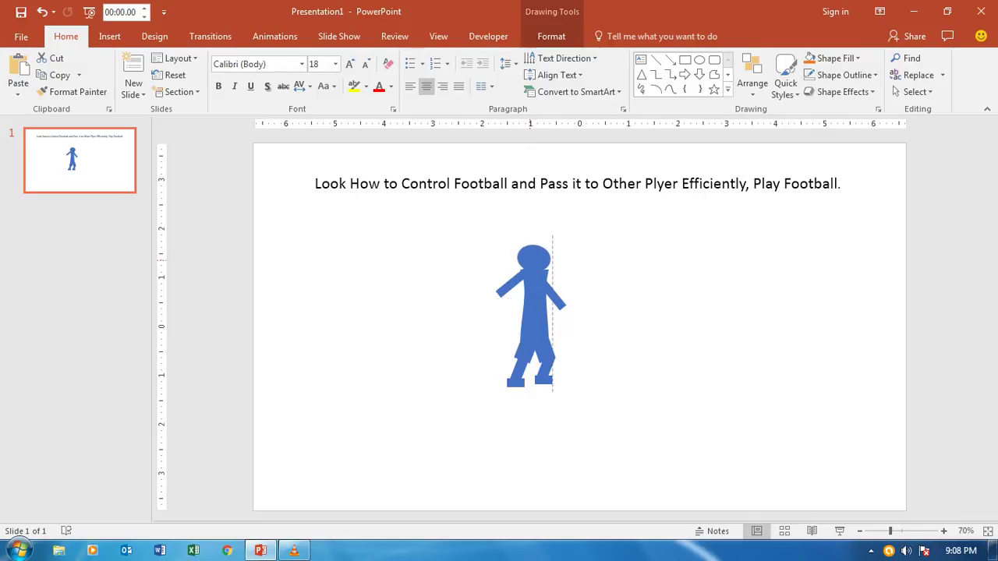
key("Escape")
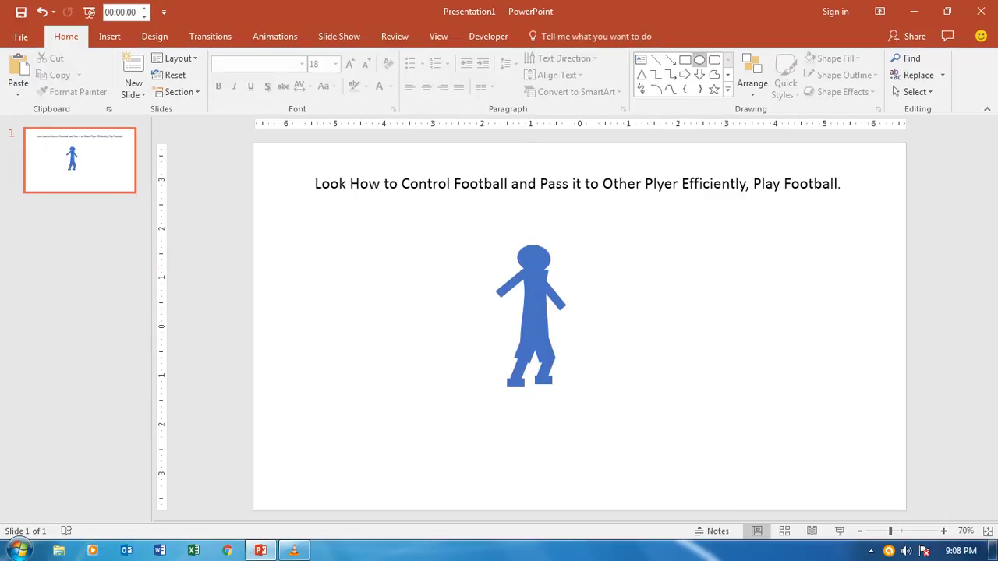
Draw a small round oval ball just in front of the figure's right foot
left_click(700, 60)
left_click_drag(582, 341, 598, 364)
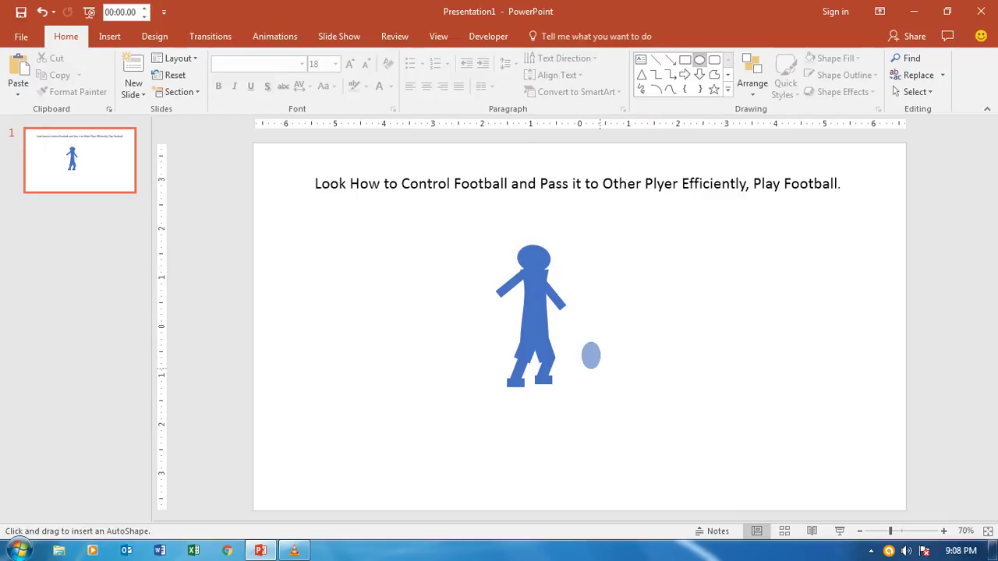
mouse_move(597, 364)
left_mouse_down()
mouse_move(605, 367)
mouse_move(563, 408)
left_mouse_up()
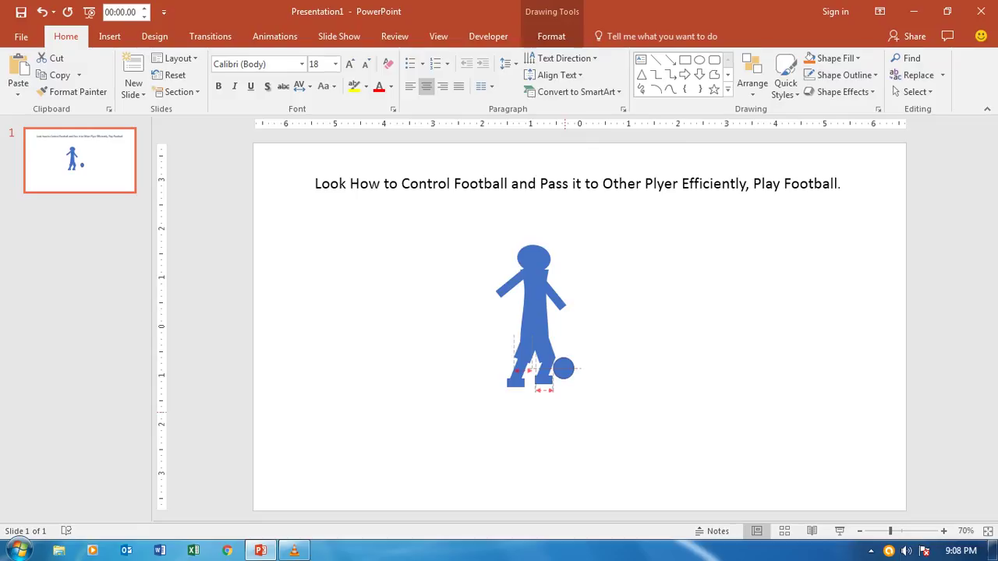
left_click(744, 435)
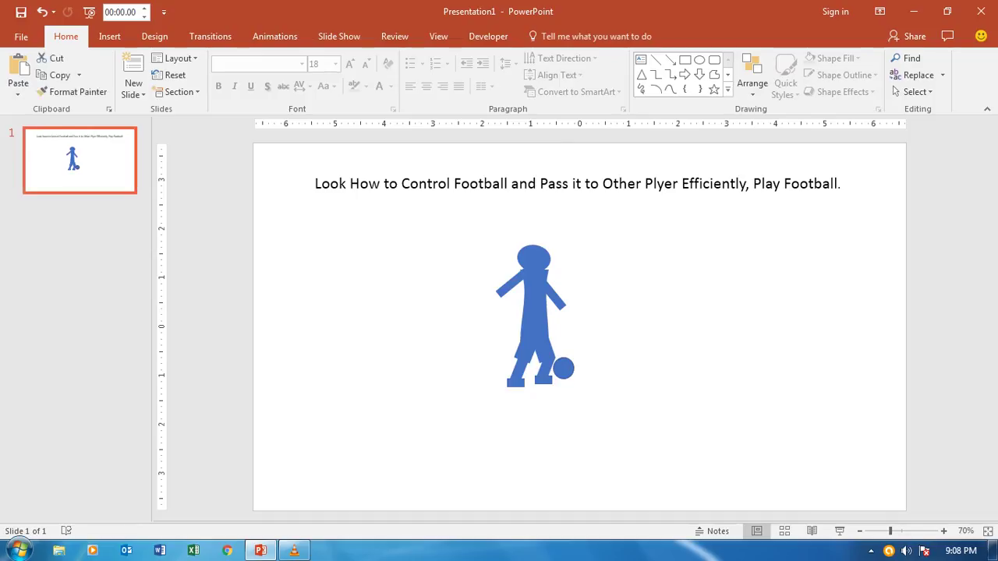
key("ctrl+z")
Paste the copied slide as slide 2 and nudge its ball slightly to rest against the right foot
key("ctrl+v")
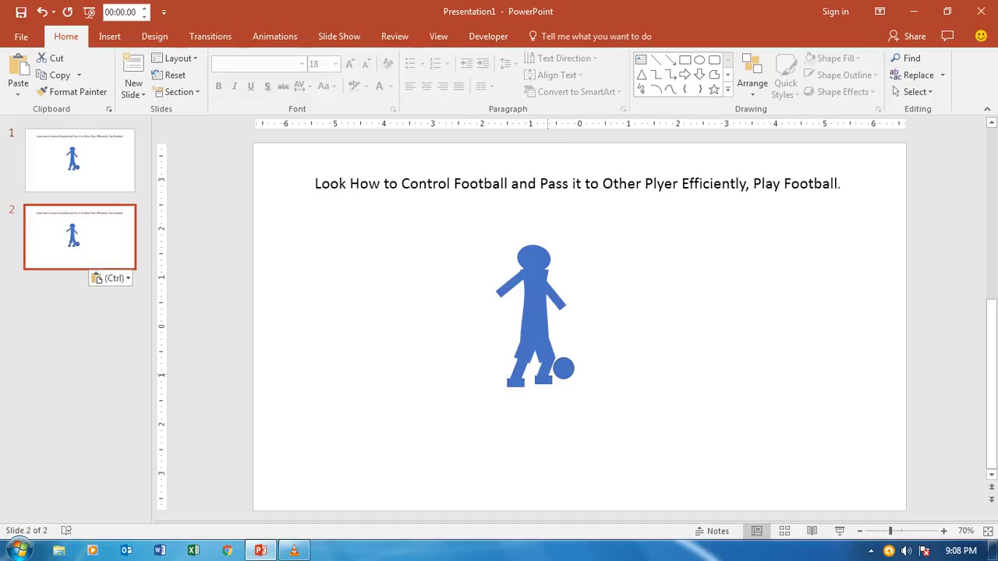
left_click(545, 416)
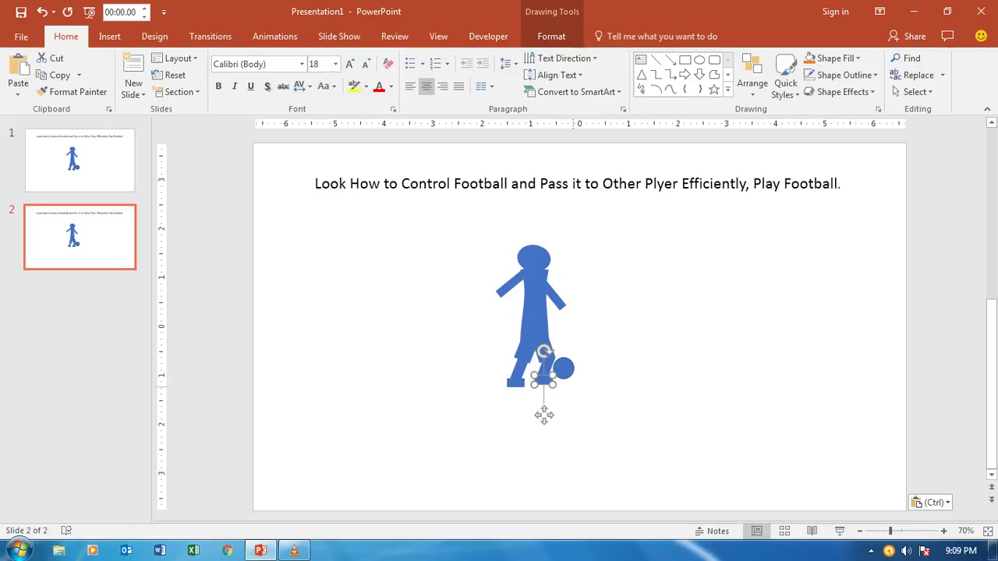
left_click_drag(543, 415, 564, 408)
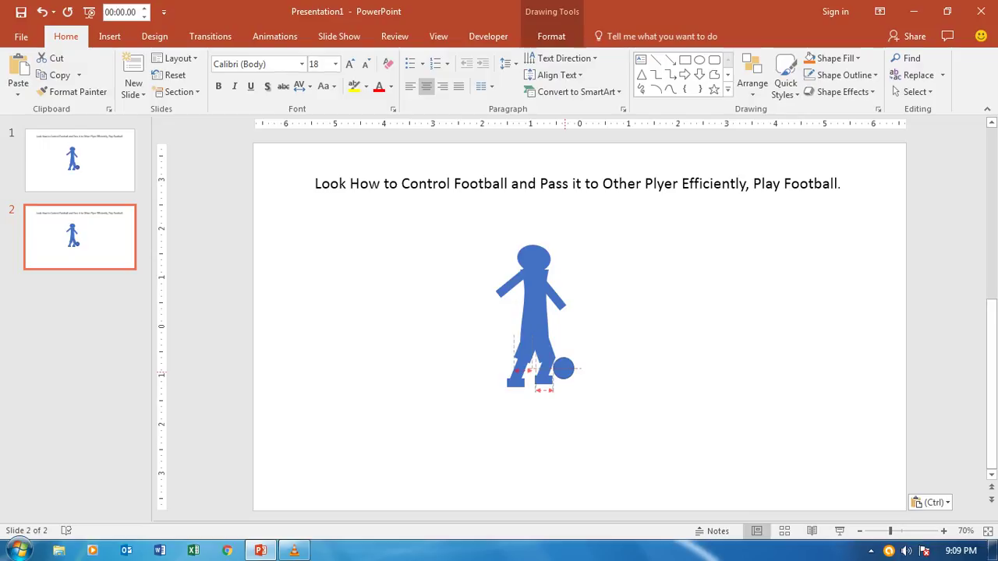
left_click_drag(564, 368, 565, 373)
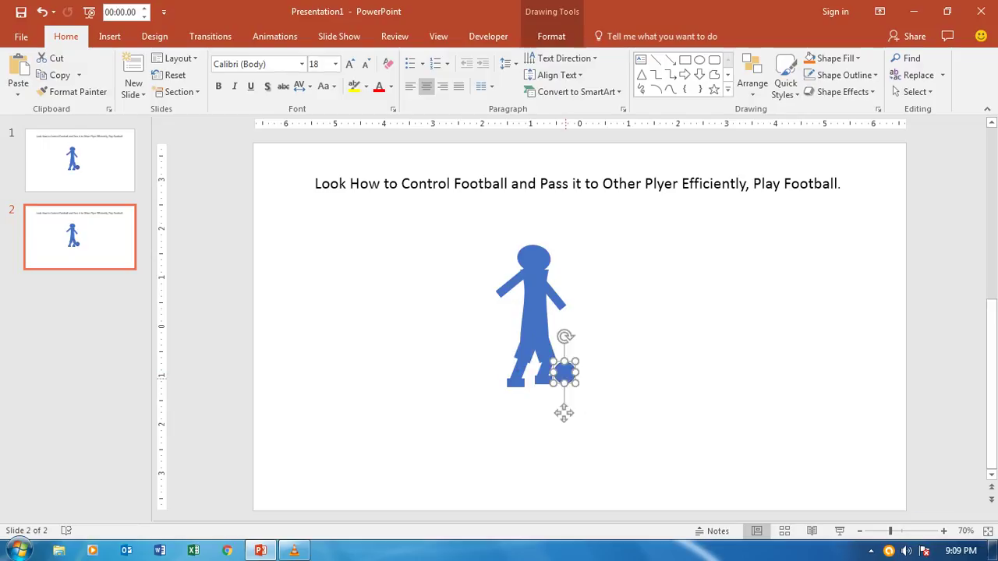
left_click(564, 413)
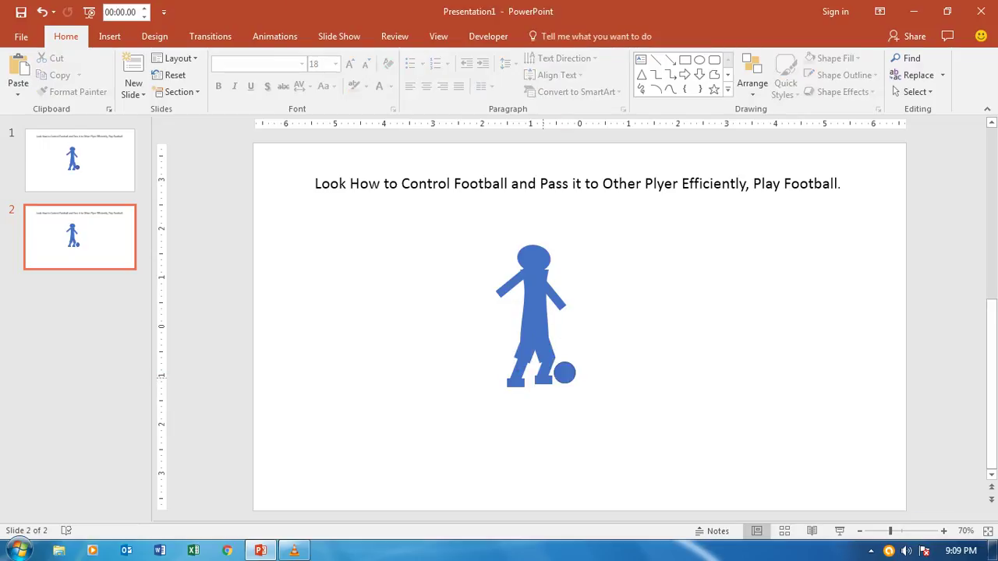
Angle the front lower leg up toward the ball and reposition its foot
left_click(529, 409)
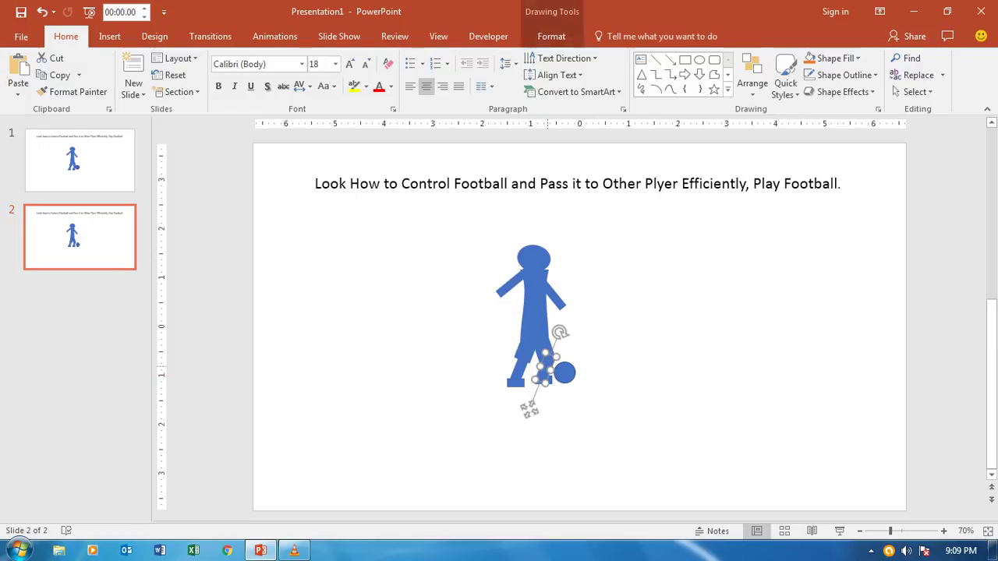
key("Escape")
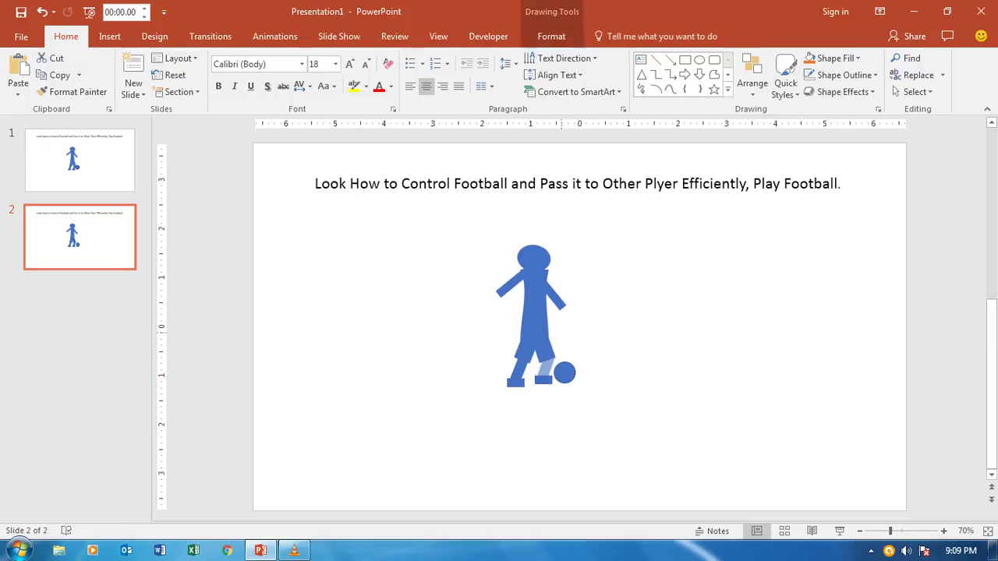
left_click(535, 405)
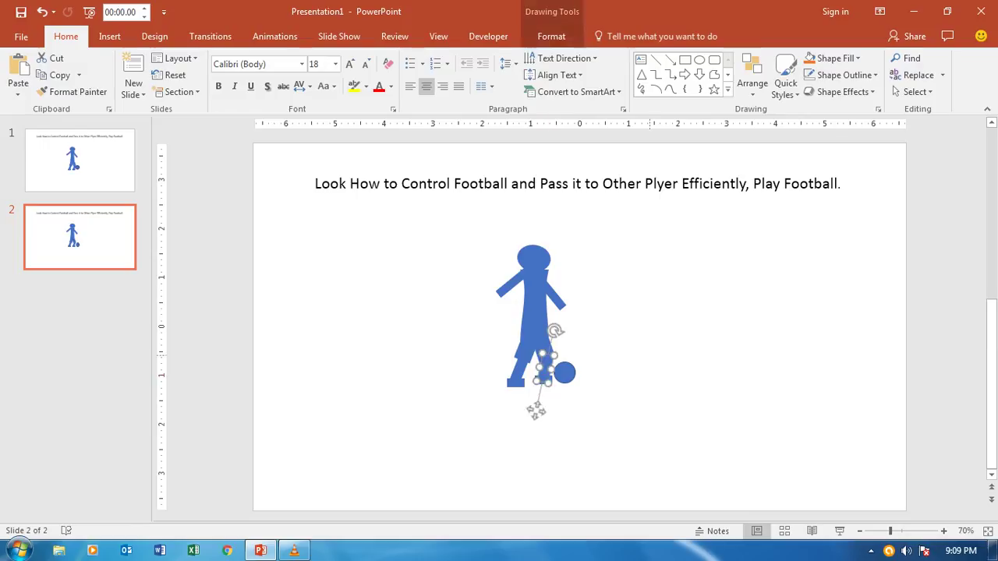
key("Escape")
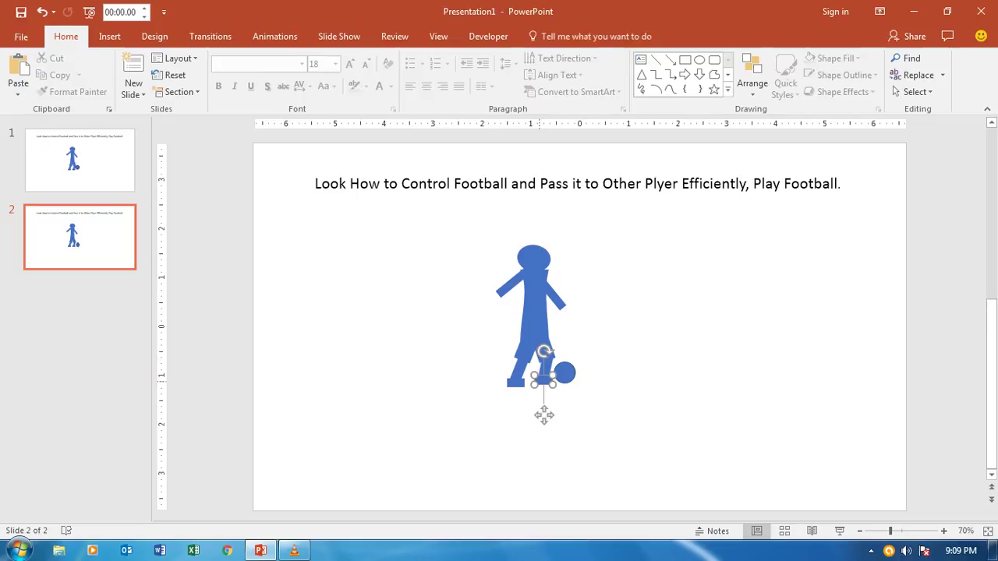
left_click(544, 413)
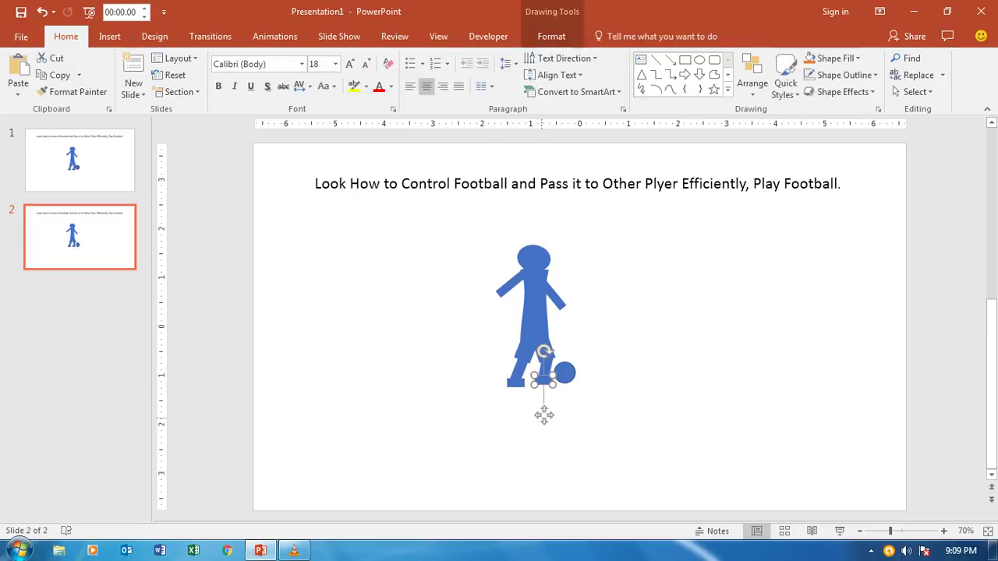
mouse_move(543, 414)
left_mouse_down()
mouse_move(547, 407)
mouse_move(545, 415)
left_mouse_up()
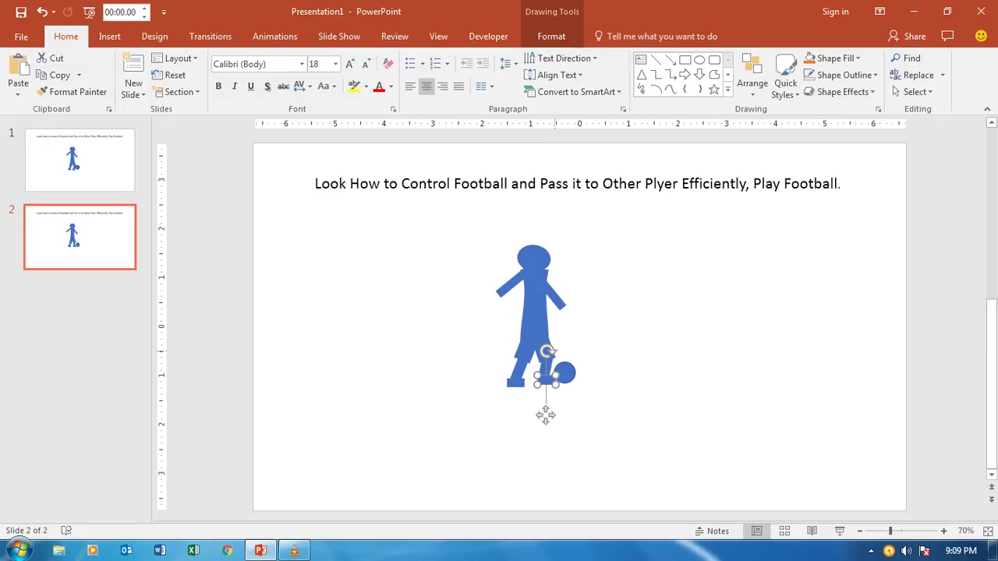
left_click_drag(546, 415, 556, 392)
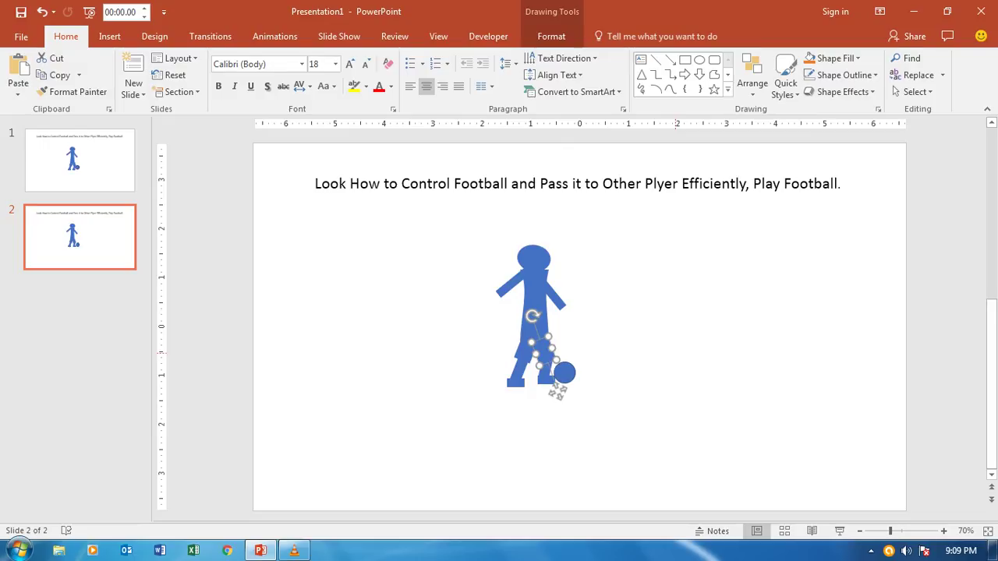
key("Escape")
left_click(556, 389)
key("Escape")
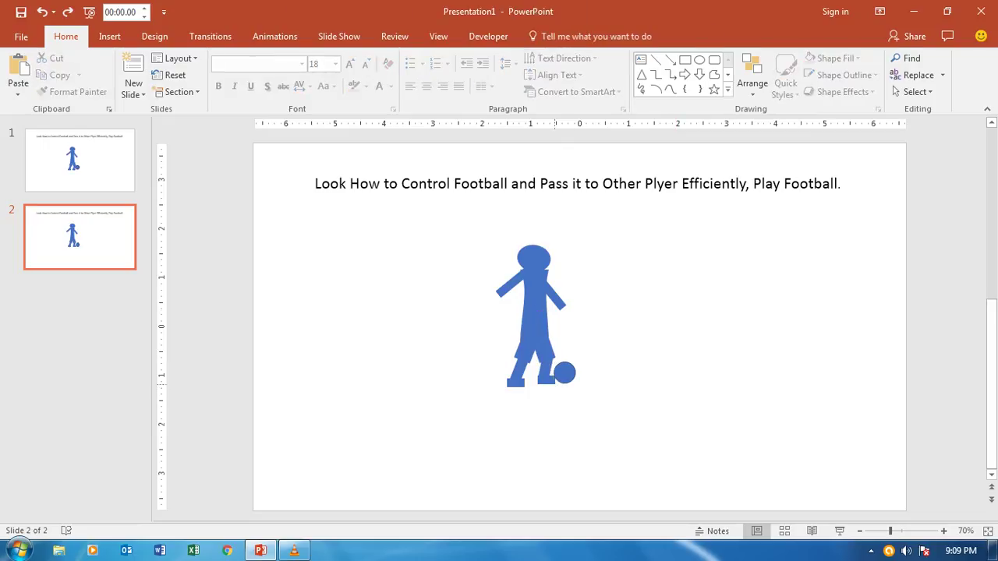
left_click(546, 415)
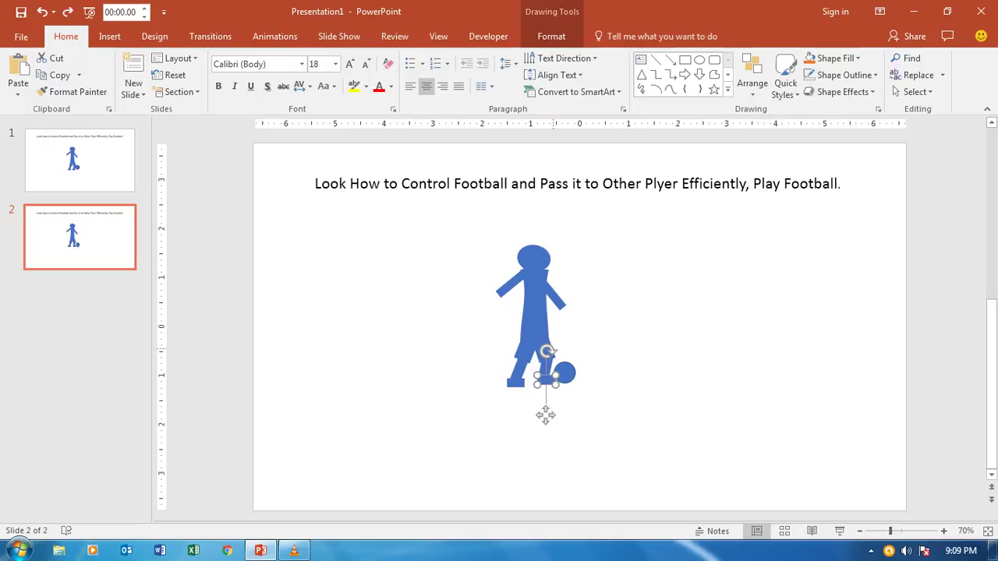
left_click_drag(545, 415, 546, 415)
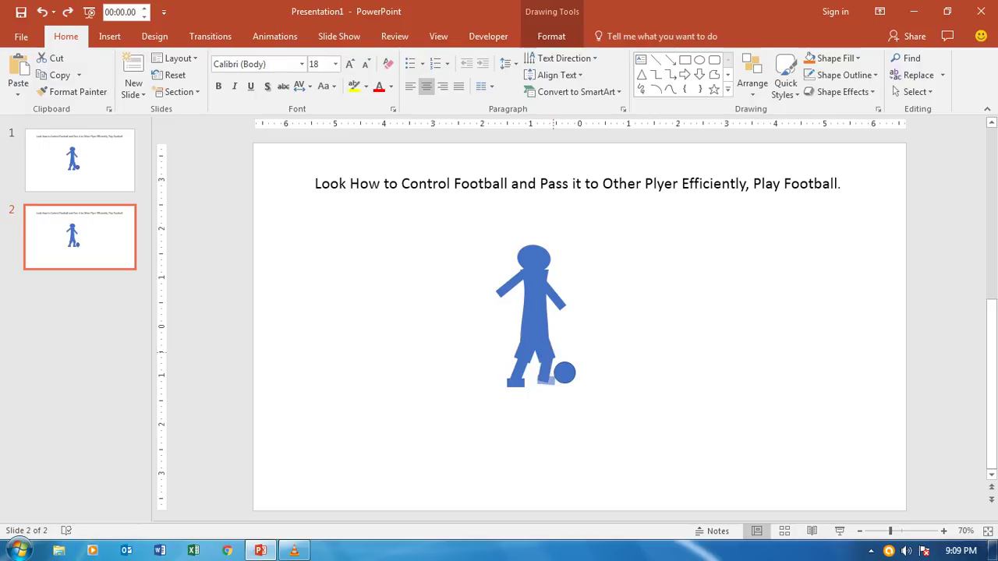
key("Escape")
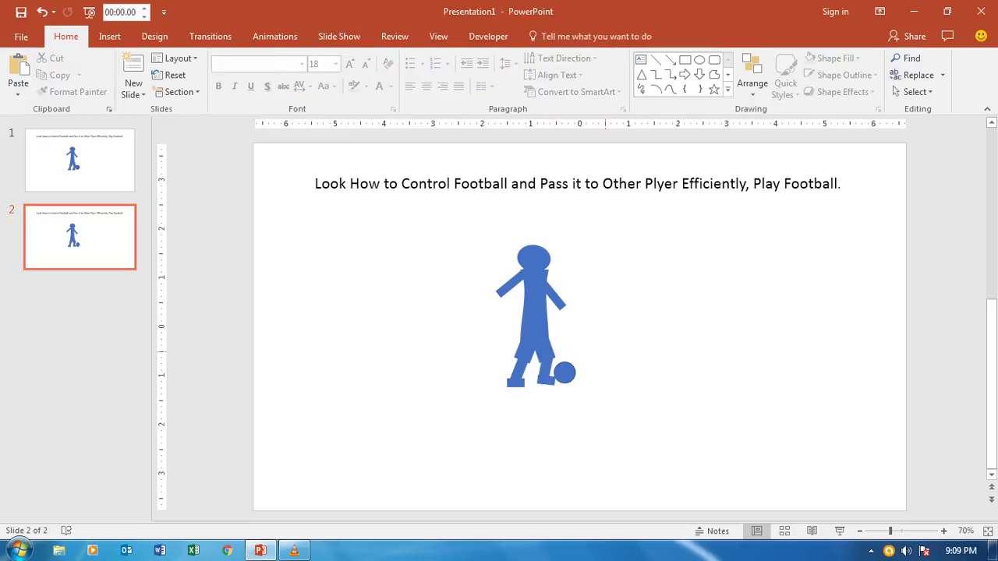
Angle the back leg backwards and tilt the back foot to match it
left_click(502, 412)
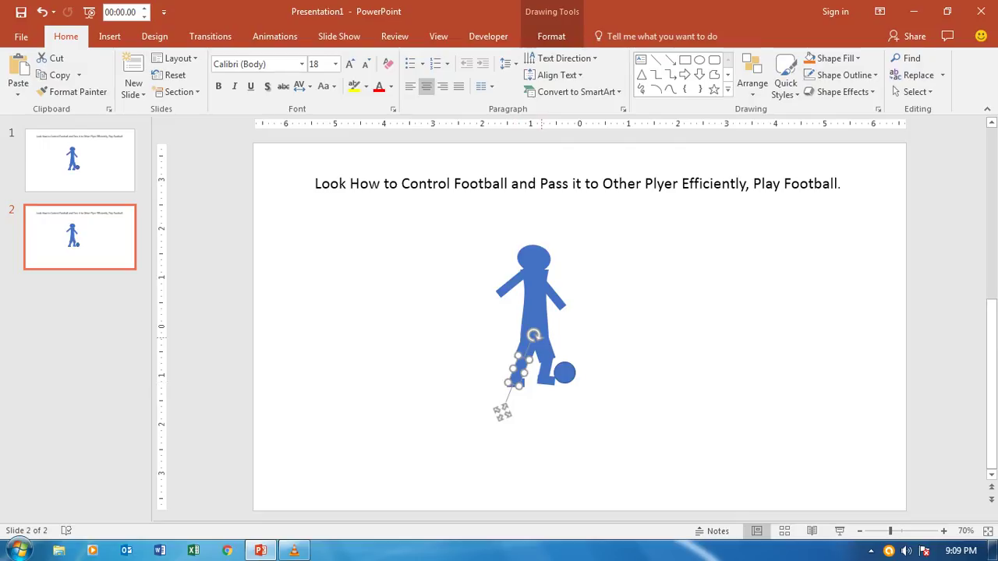
left_click_drag(502, 412, 507, 404)
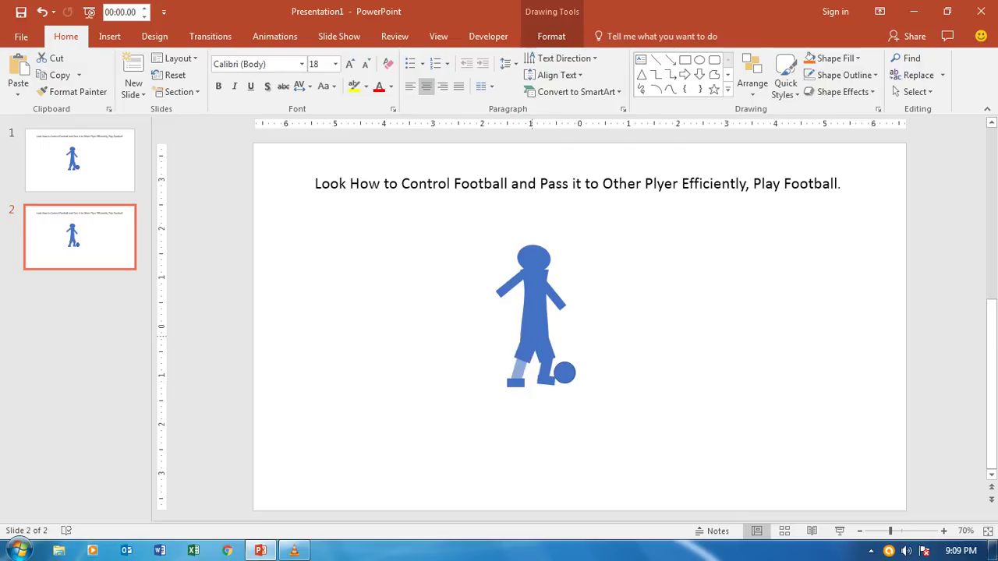
mouse_move(531, 335)
left_mouse_down()
mouse_move(537, 343)
mouse_move(513, 381)
left_mouse_up()
left_click(515, 382)
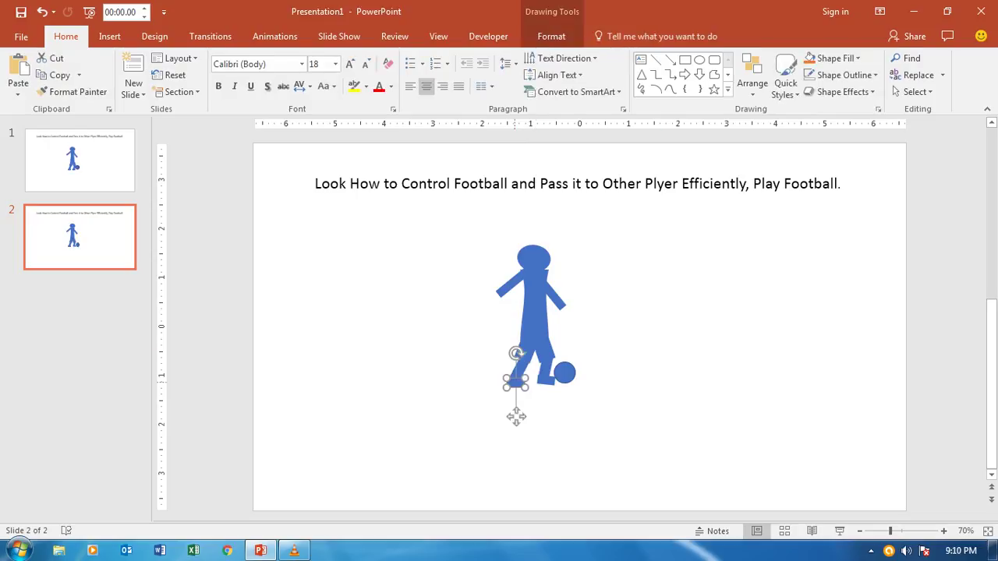
left_click_drag(516, 418, 515, 421)
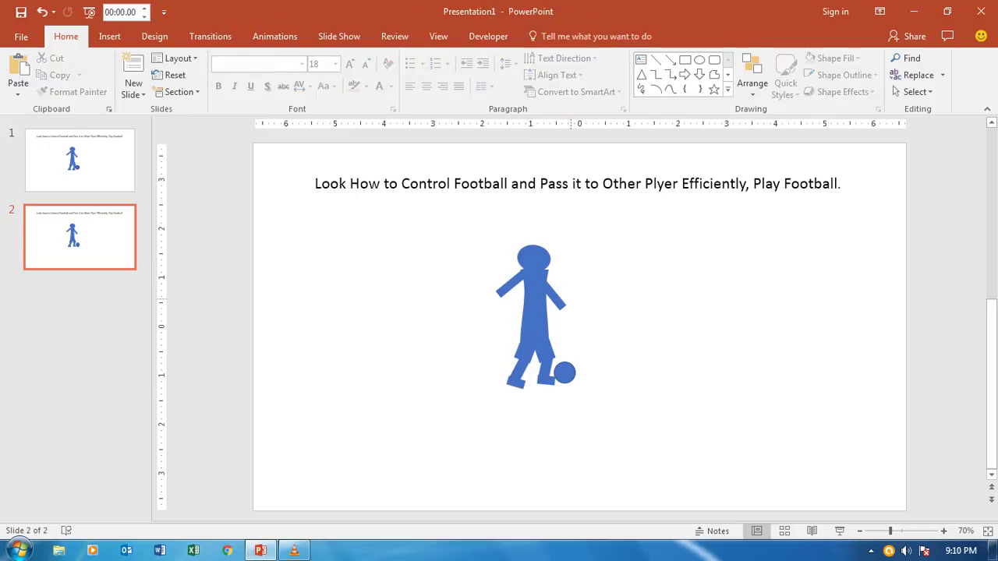
left_click(551, 293)
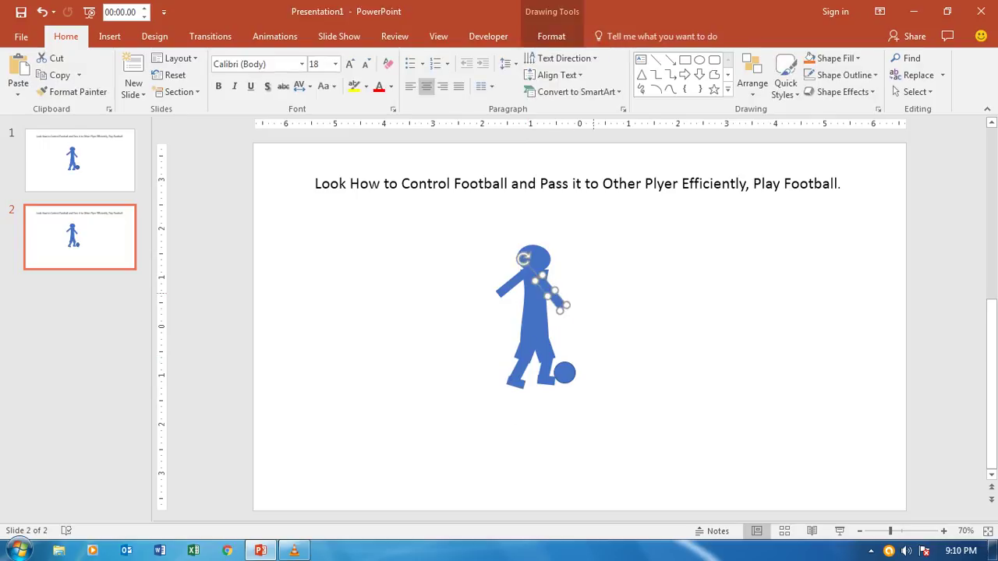
Swing the right and left arms to new angles
left_click_drag(523, 258, 518, 264)
left_click(505, 286)
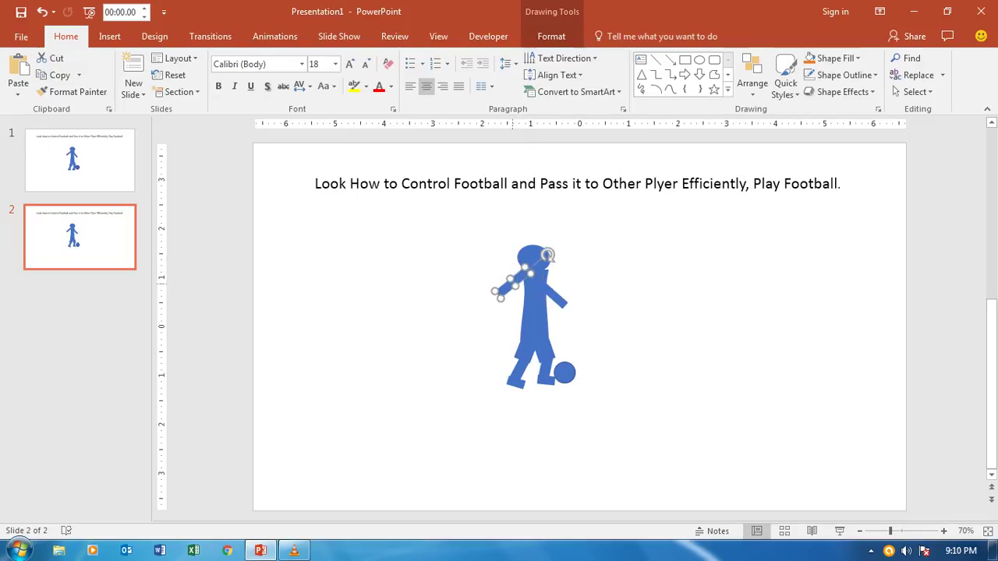
left_click_drag(547, 255, 523, 275)
key("Escape")
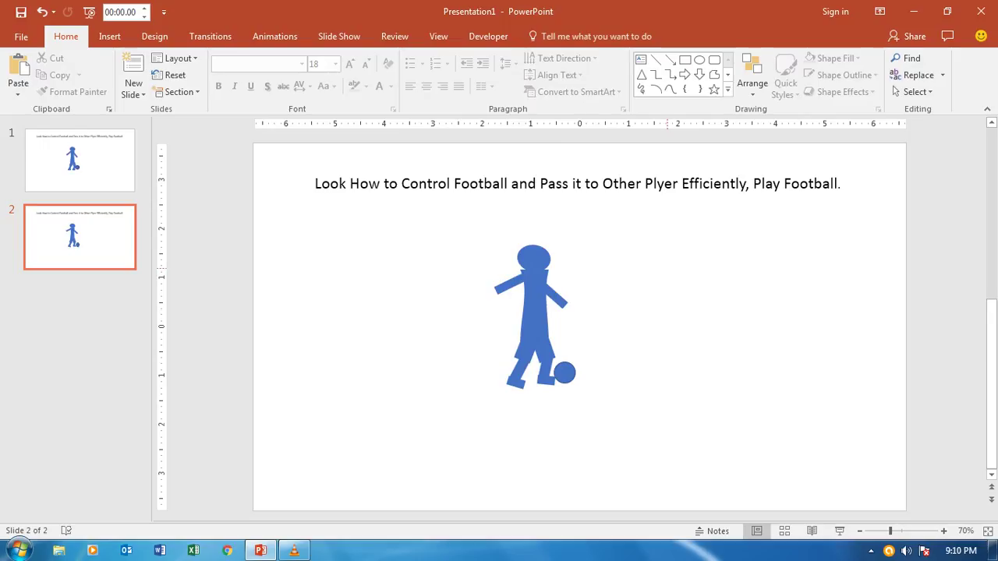
Move the head to a new position on top of the body
left_click(531, 265)
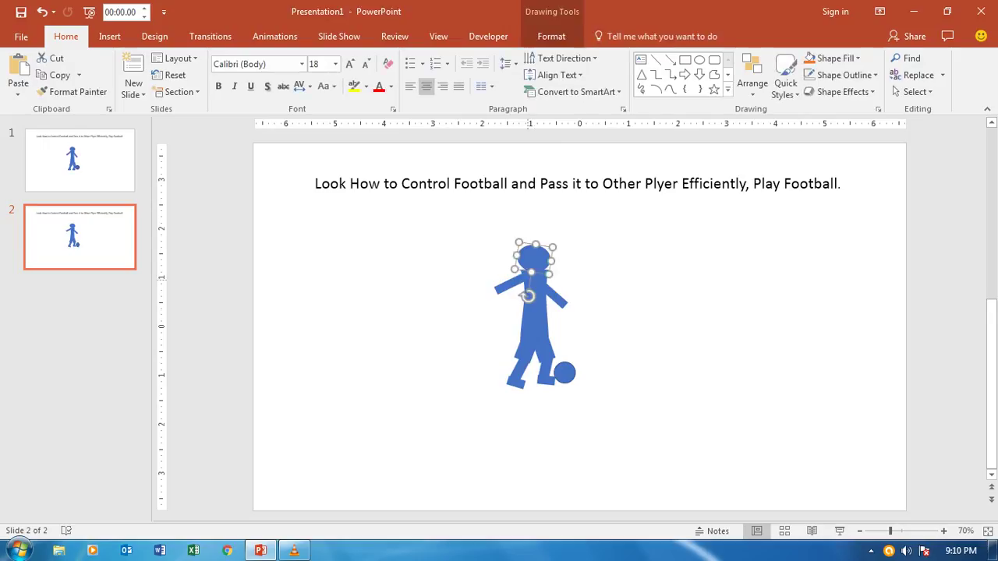
left_click_drag(528, 295, 528, 297)
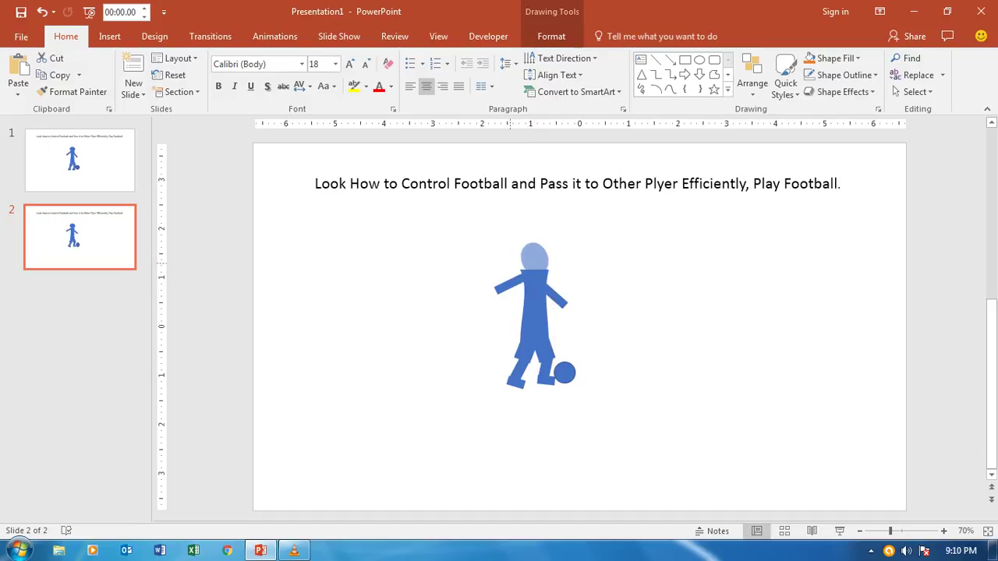
left_click_drag(528, 297, 540, 267)
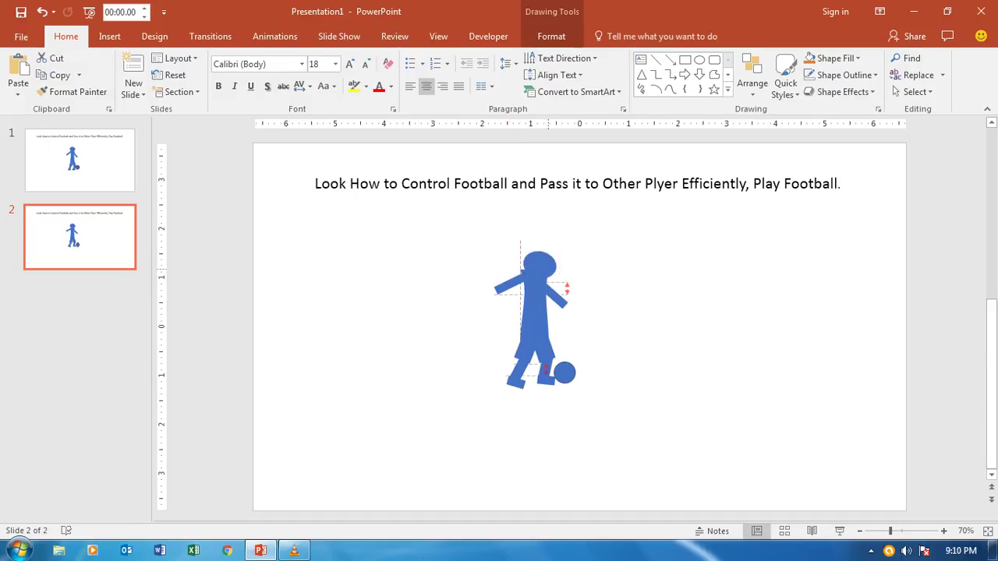
left_click_drag(539, 266, 540, 267)
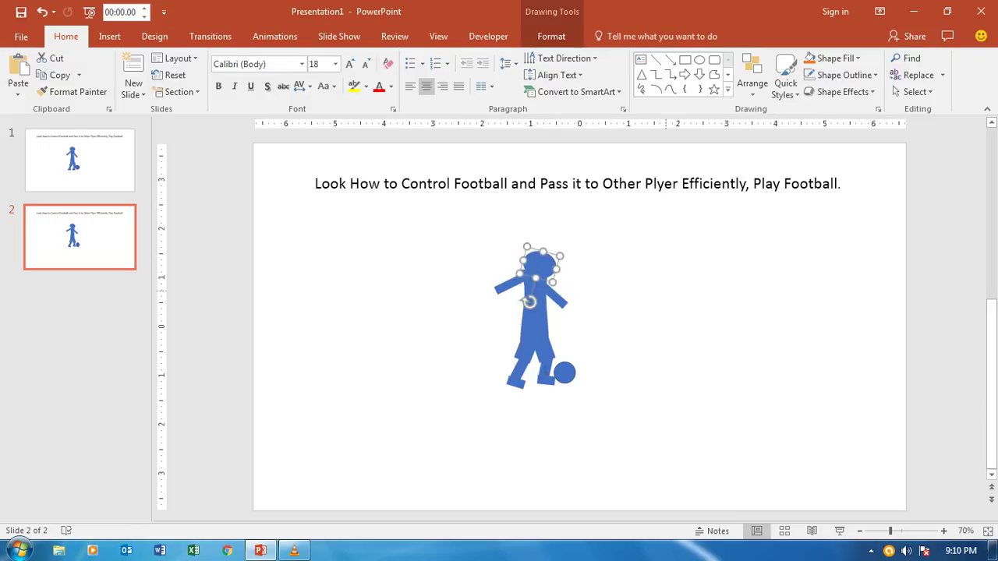
key("Escape")
Compare slides 1 and 2, then paste a copy of slide 2 as slide 3
key("Page_Up")
key("Page_Down")
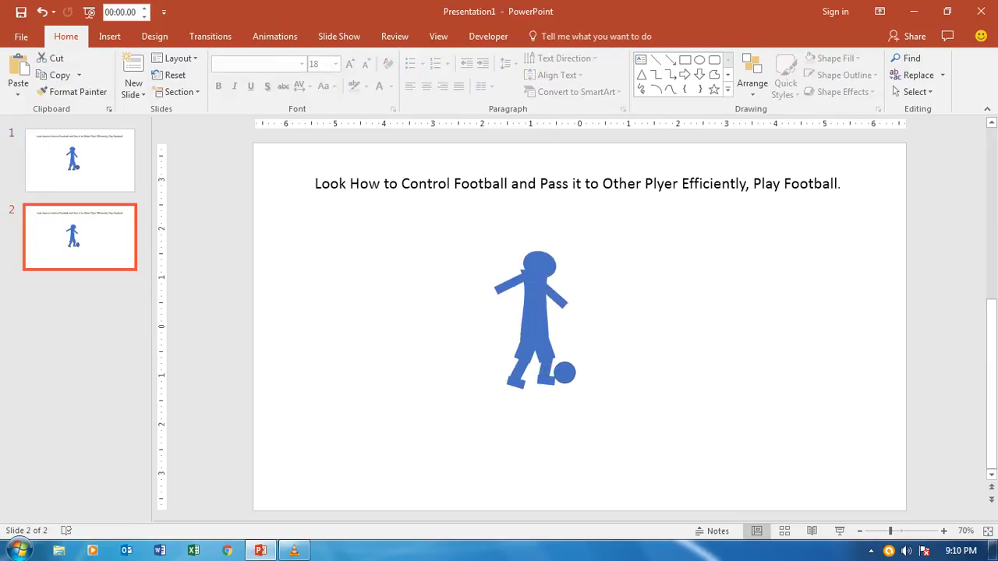
key("Page_Up")
key("Page_Down")
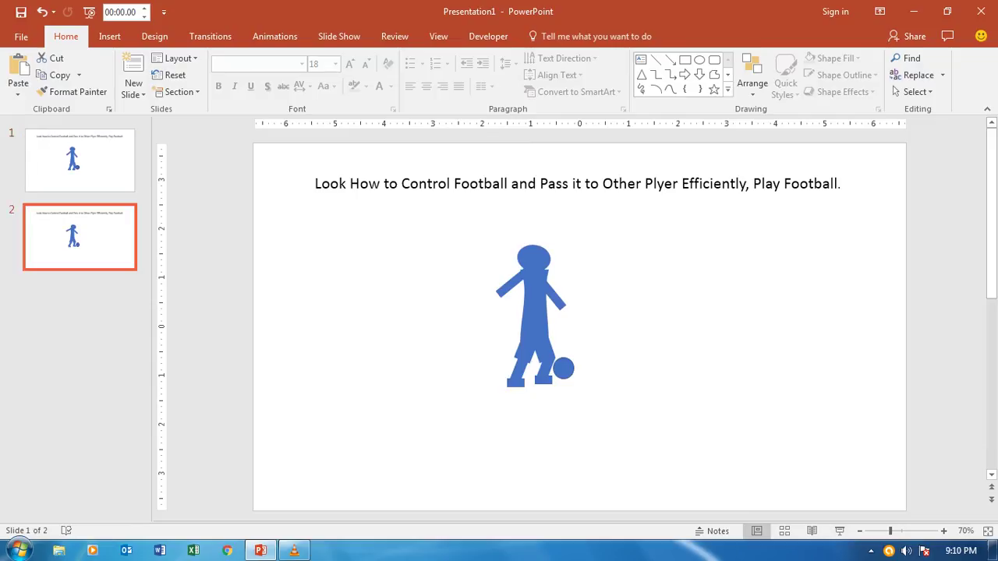
key("Page_Up")
key("Page_Down")
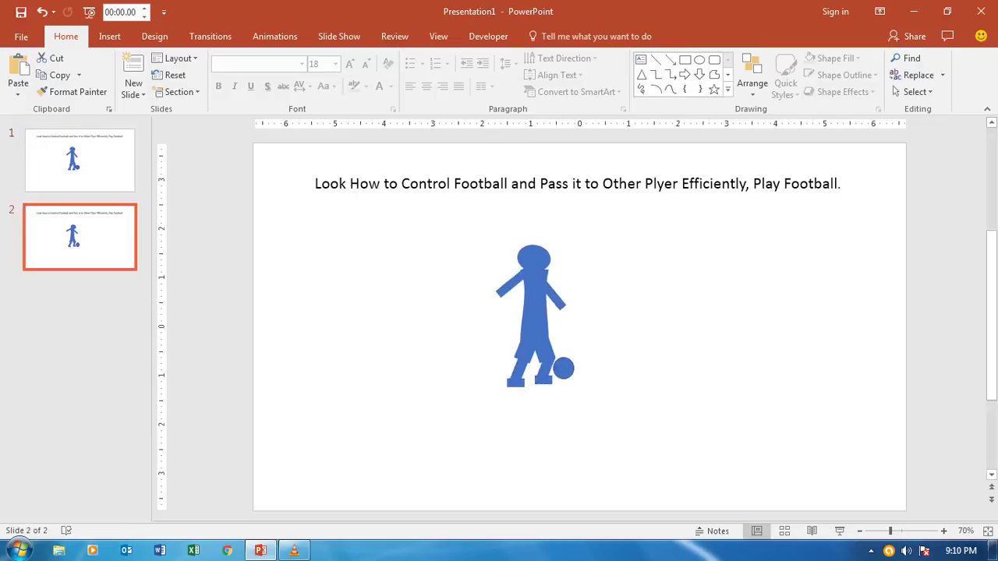
key("Page_Up")
key("Page_Down")
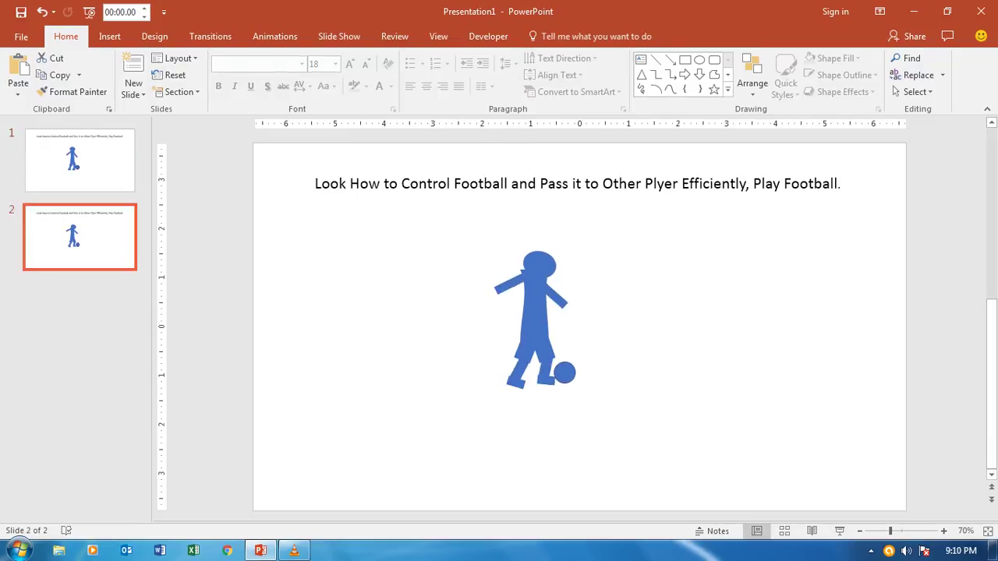
key("ctrl+v")
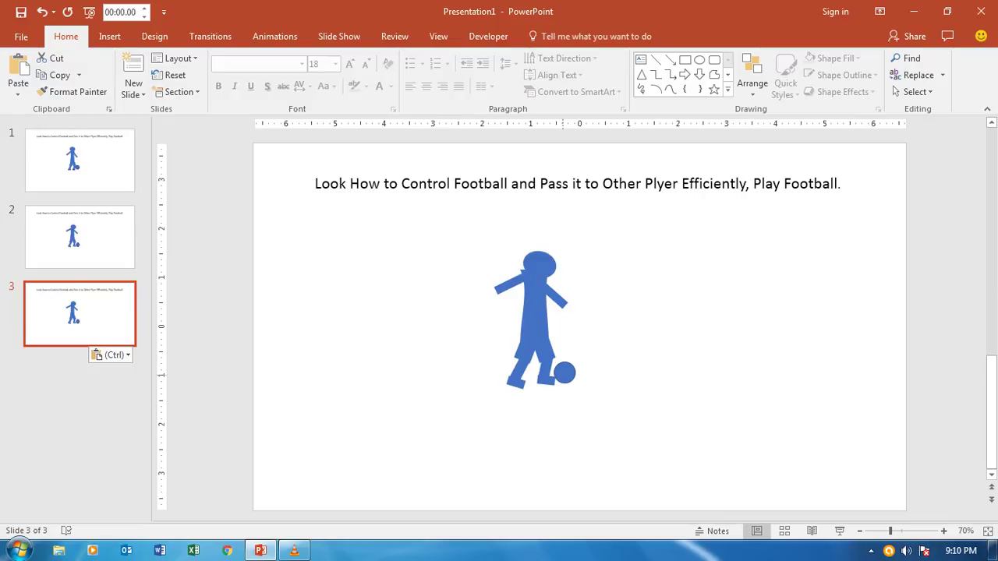
Push the ball further forward, ahead of the player
left_click_drag(563, 374, 567, 375)
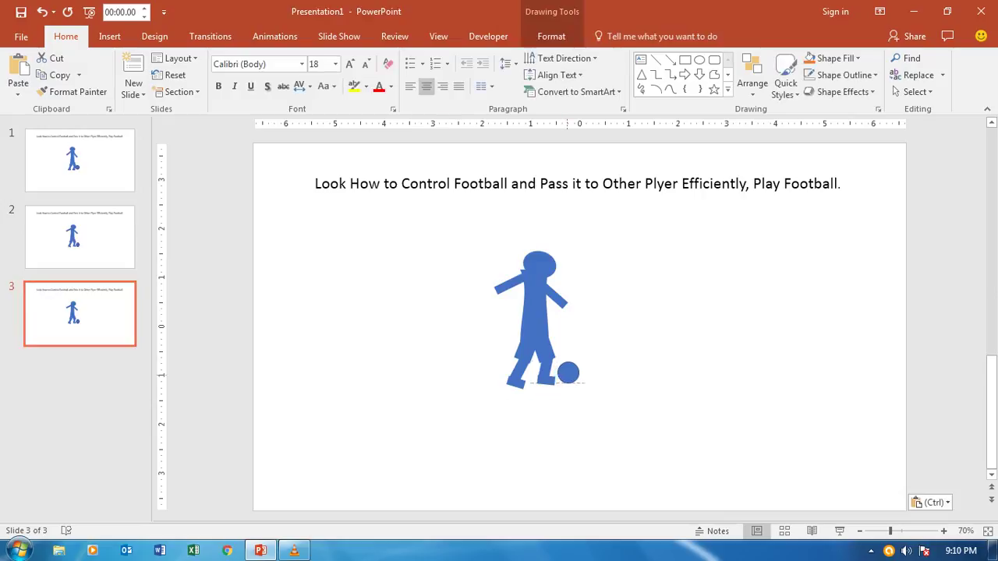
left_click(568, 373)
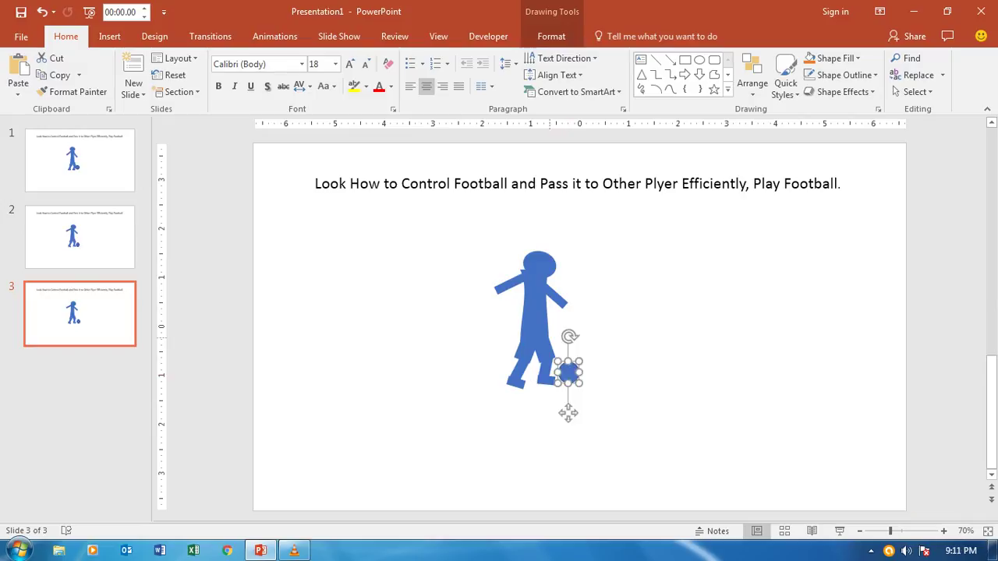
left_click(535, 320)
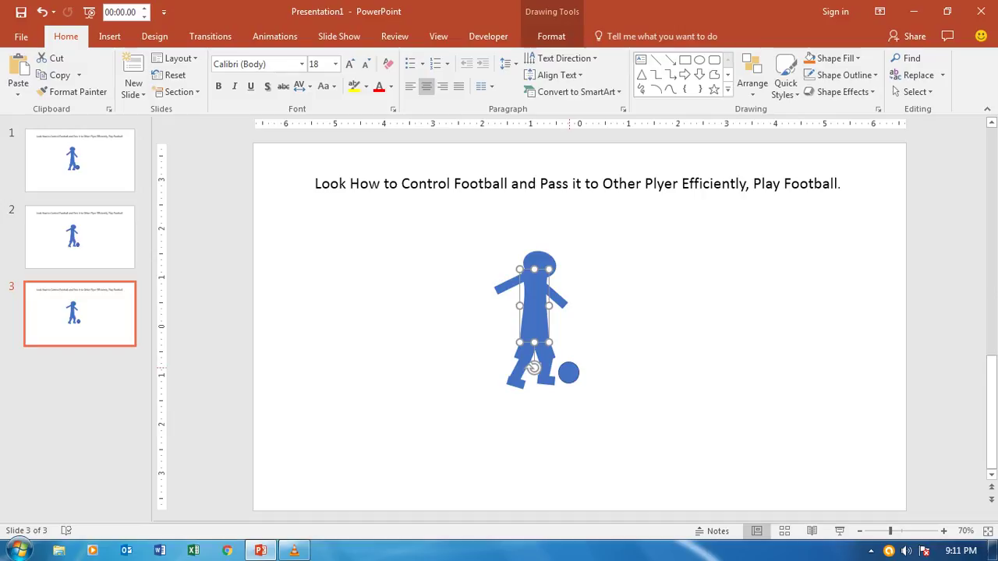
left_click_drag(535, 312, 534, 310)
left_click_drag(568, 372, 568, 379)
key("Escape")
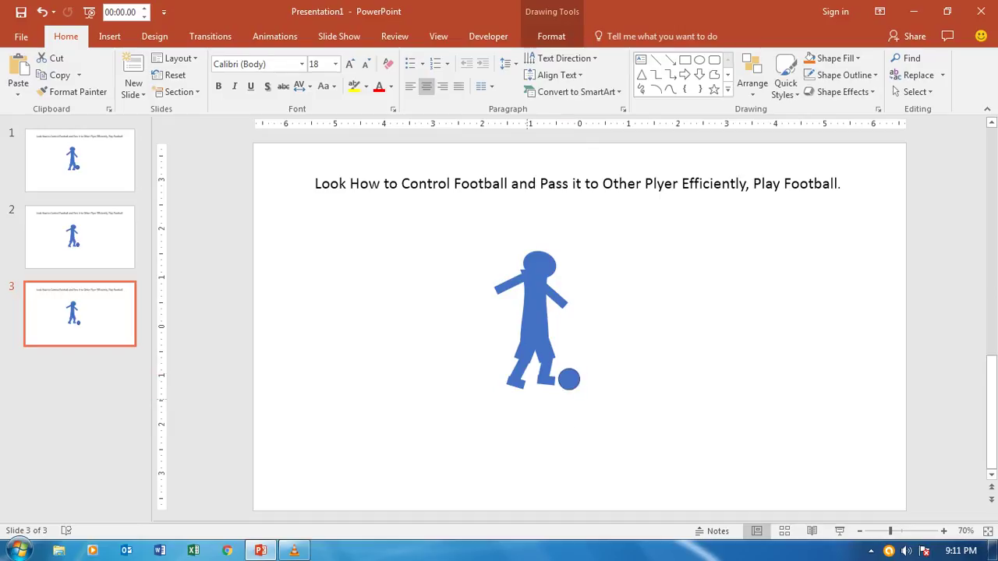
Move the lower leg toward the ball and place the foot under it
left_click(548, 373)
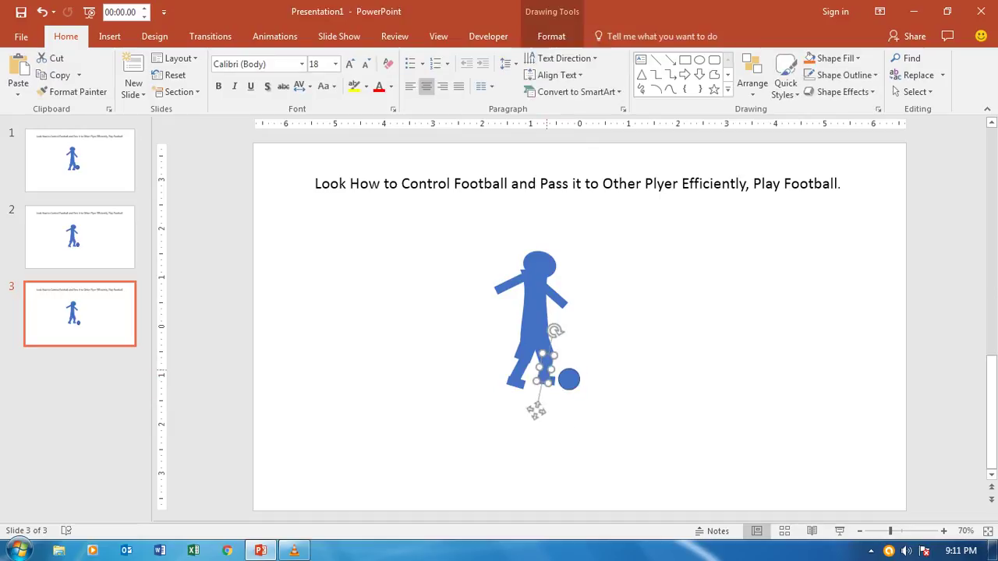
left_click_drag(548, 373, 549, 367)
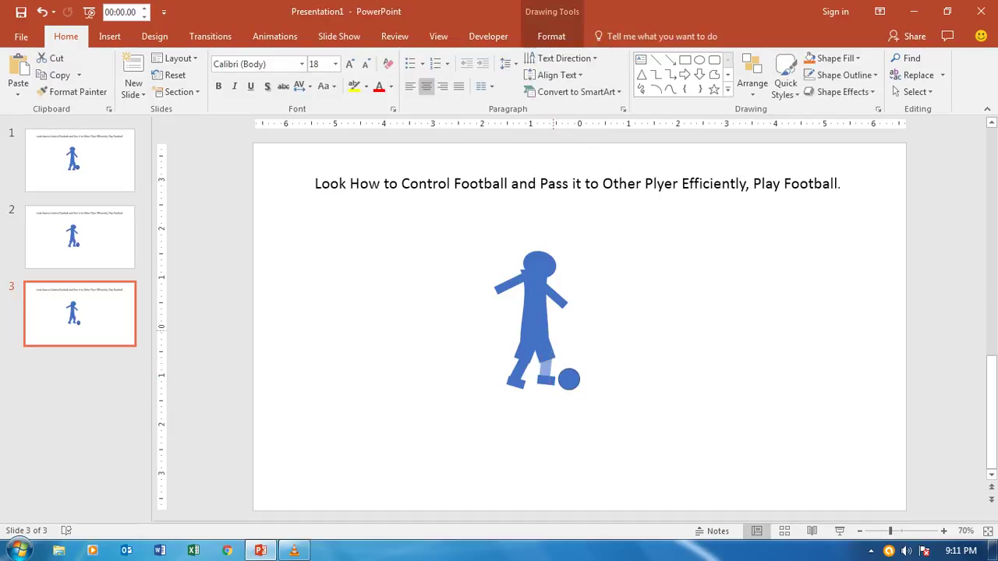
key("Escape")
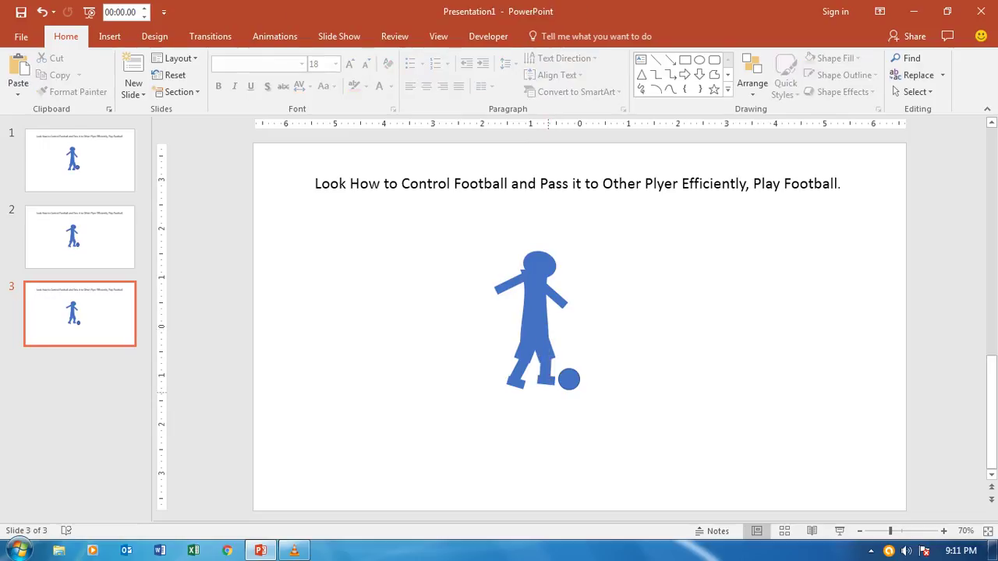
left_click(543, 414)
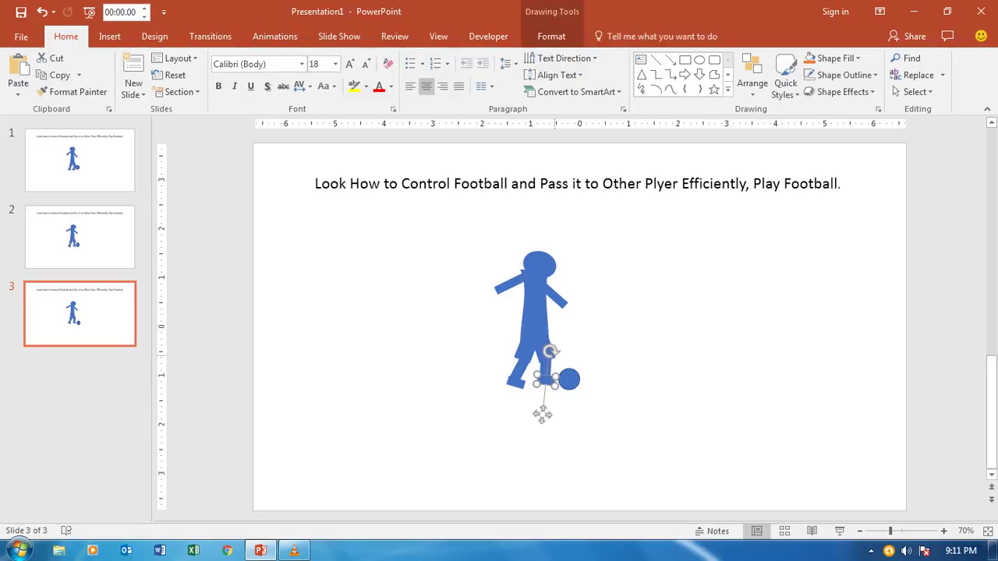
left_click_drag(543, 414, 551, 410)
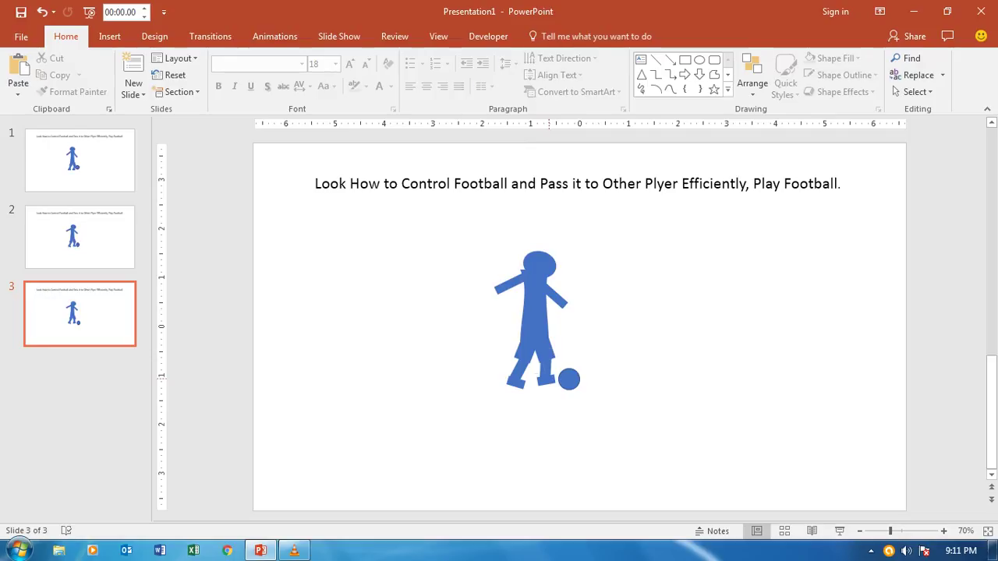
left_click(546, 373)
left_click_drag(546, 372, 553, 412)
key("Escape")
left_click(552, 295)
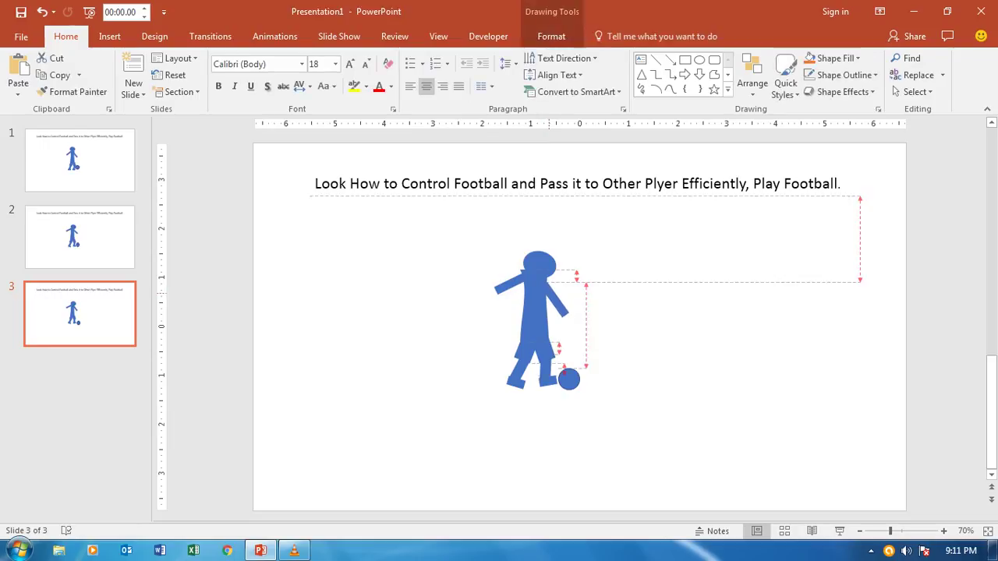
Rotate the left arm down-left and the right arm down-right
left_click_drag(557, 296, 552, 294)
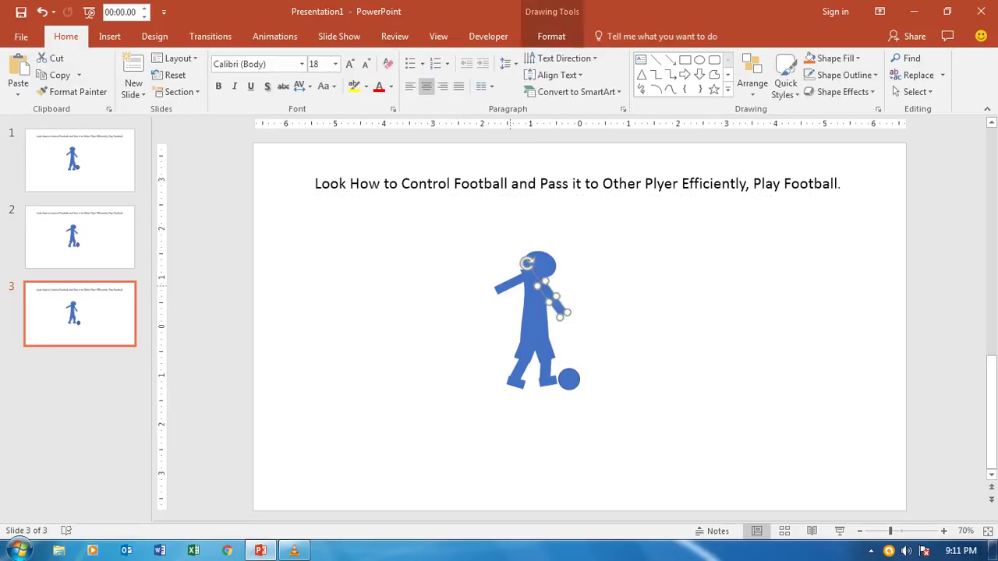
left_click(507, 285)
mouse_move(552, 265)
left_mouse_down()
mouse_move(544, 252)
mouse_move(565, 253)
left_mouse_up()
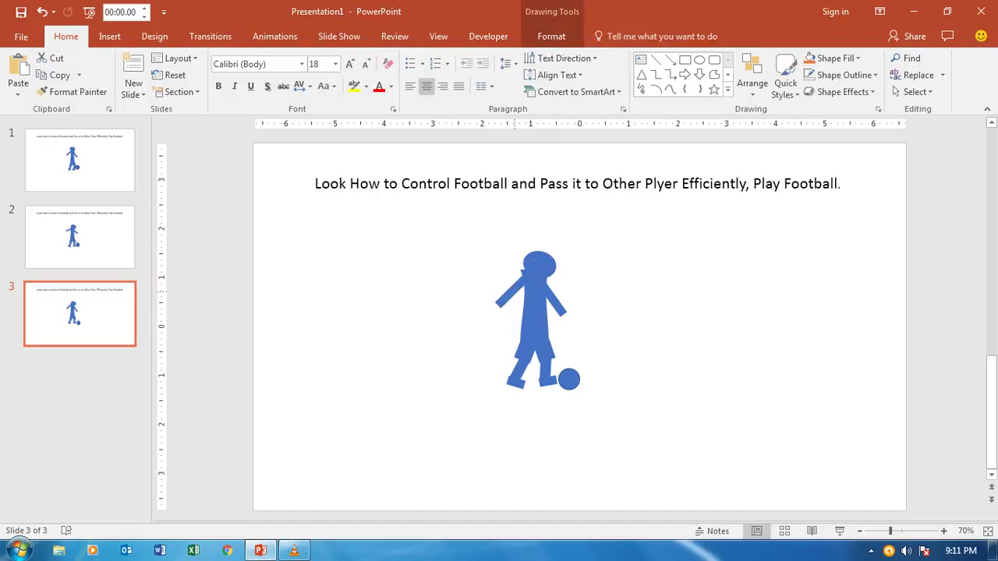
left_click_drag(566, 252, 569, 259)
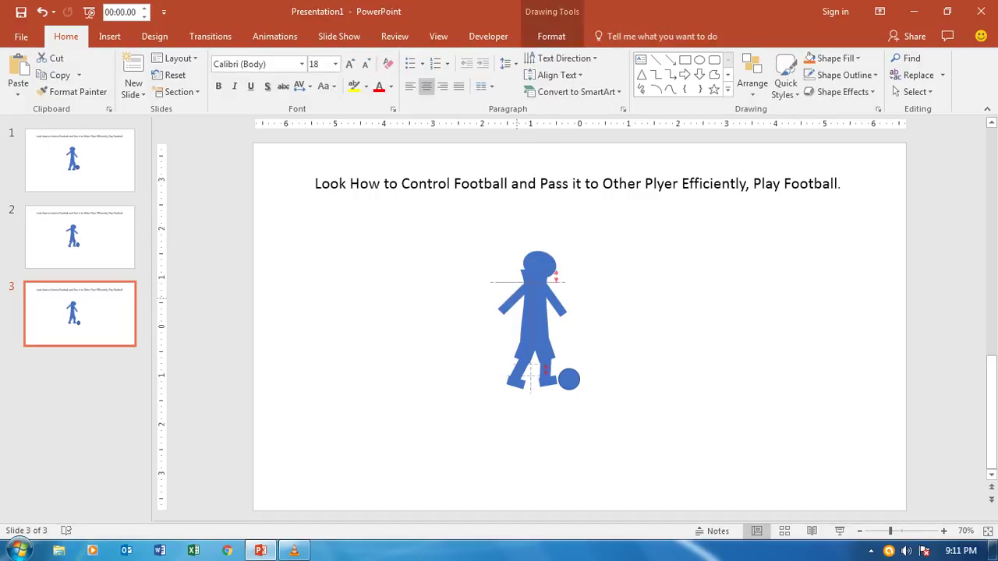
left_click(556, 297)
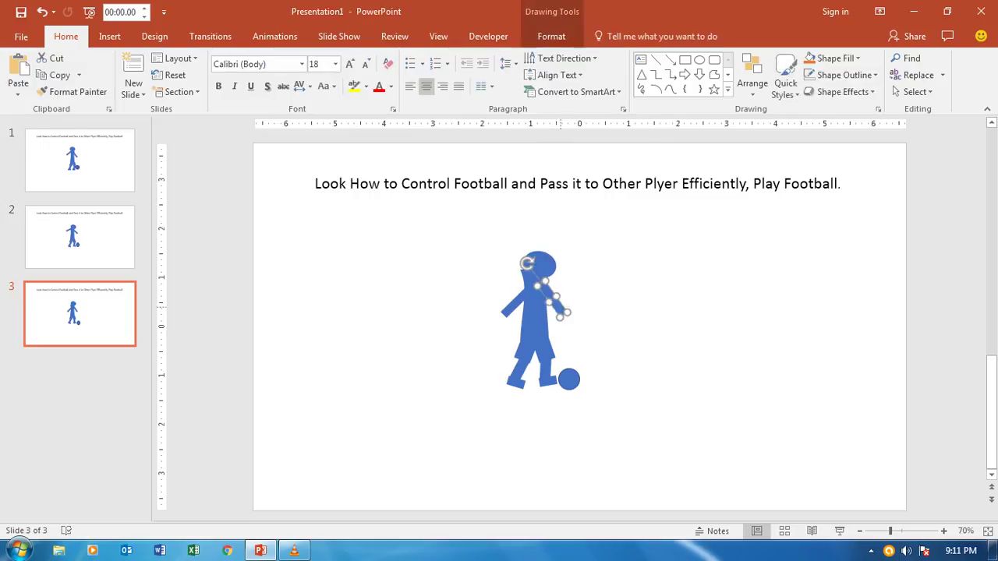
left_click_drag(528, 265, 521, 283)
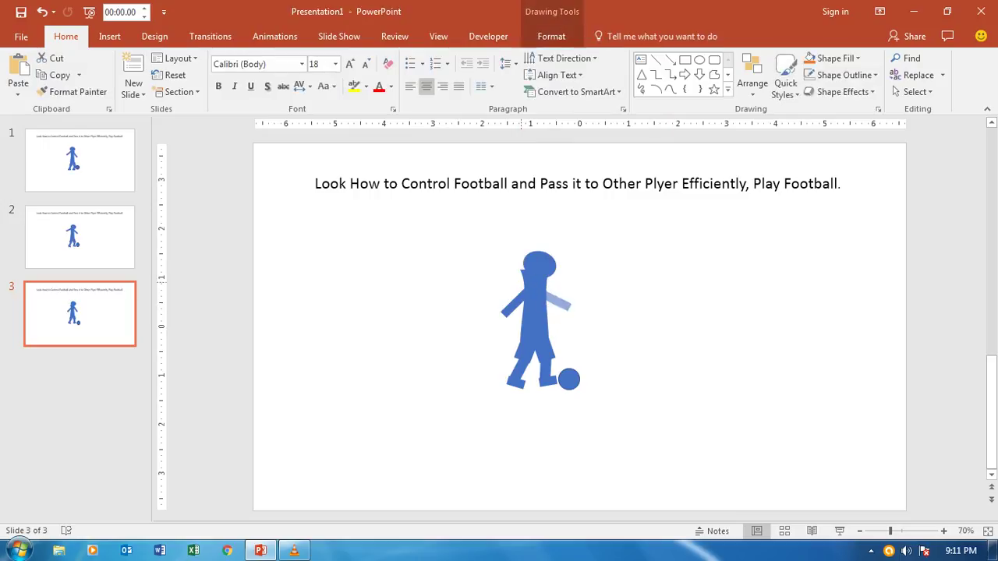
key("Escape")
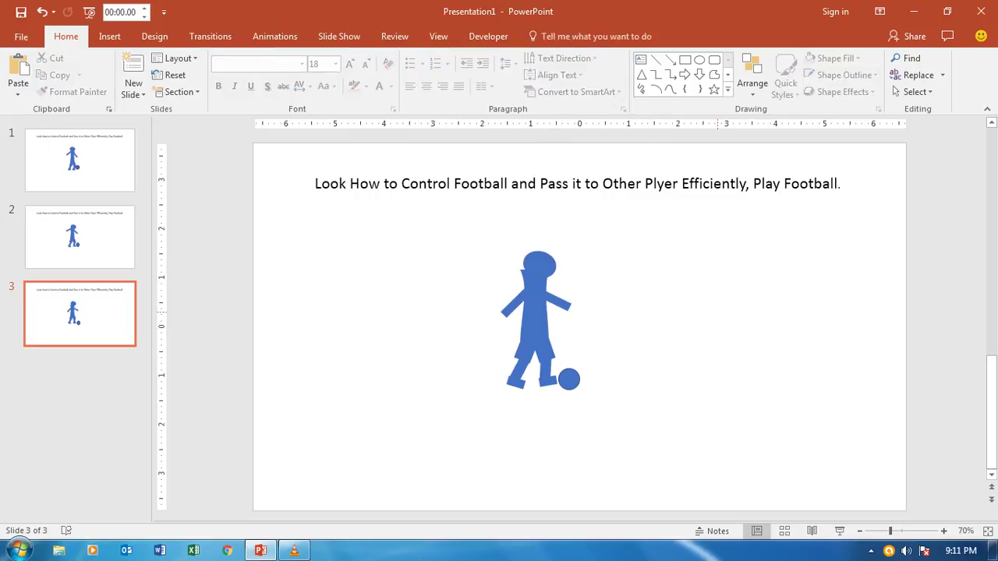
Lower the head slightly onto the body and tilt the torso a little
left_click(538, 264)
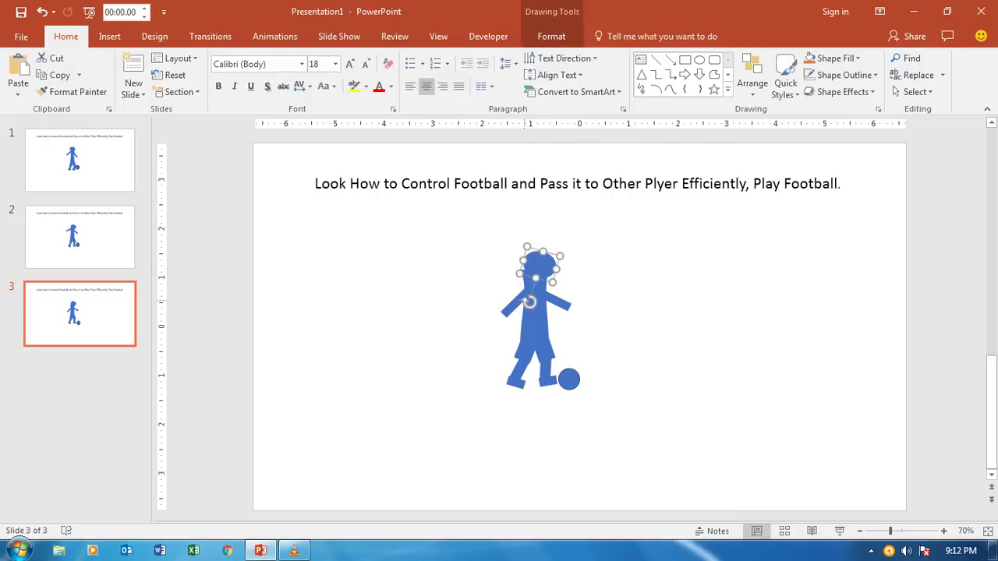
left_click_drag(529, 301, 531, 318)
left_click(714, 323)
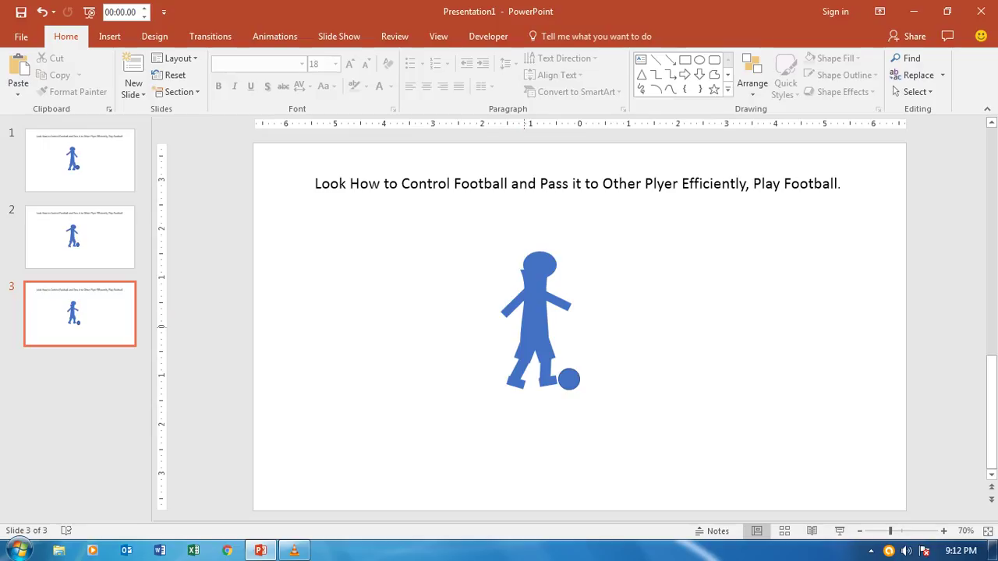
left_click(528, 326)
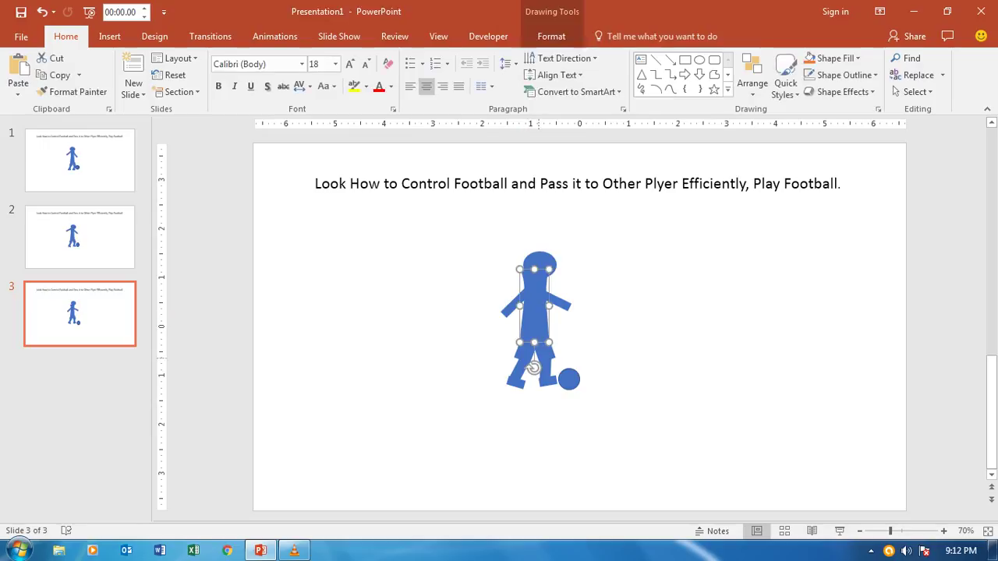
left_click_drag(530, 369, 522, 369)
left_click(679, 366)
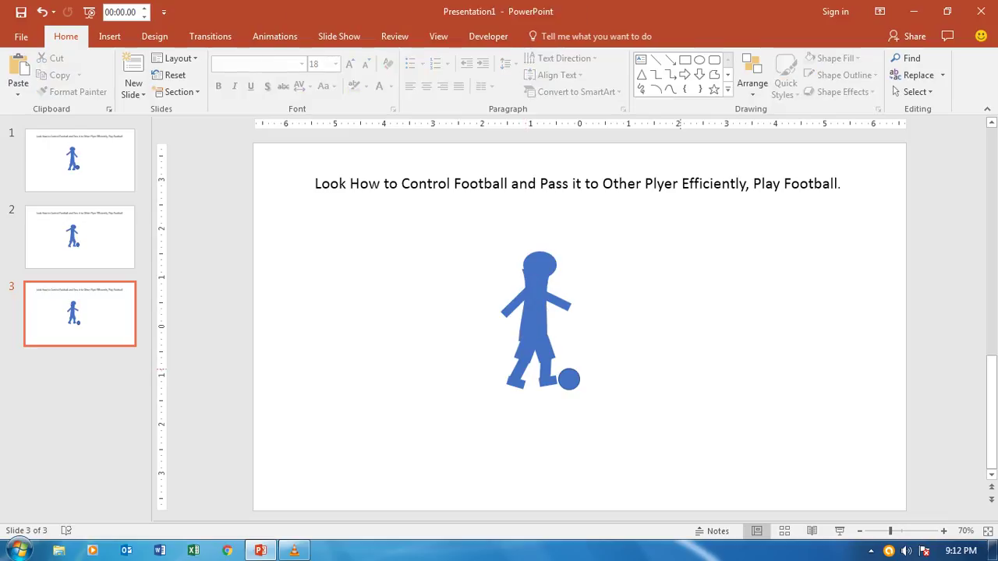
left_click(80, 159)
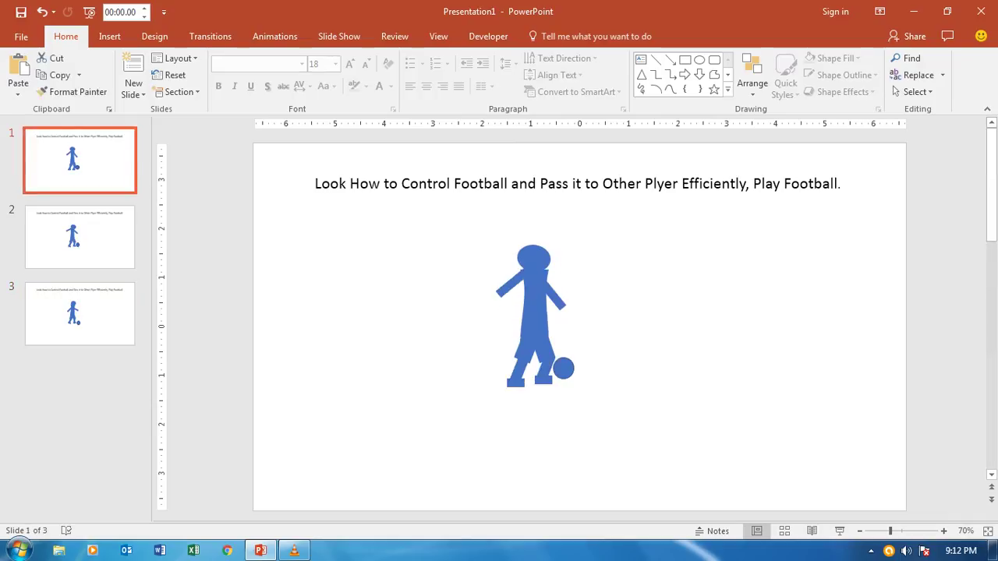
left_click(109, 245)
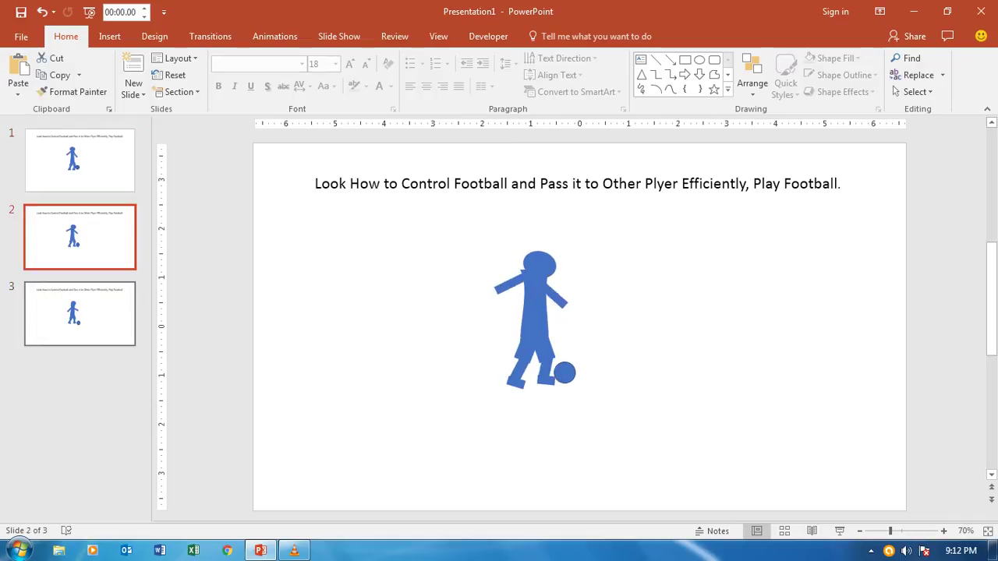
left_click(110, 320)
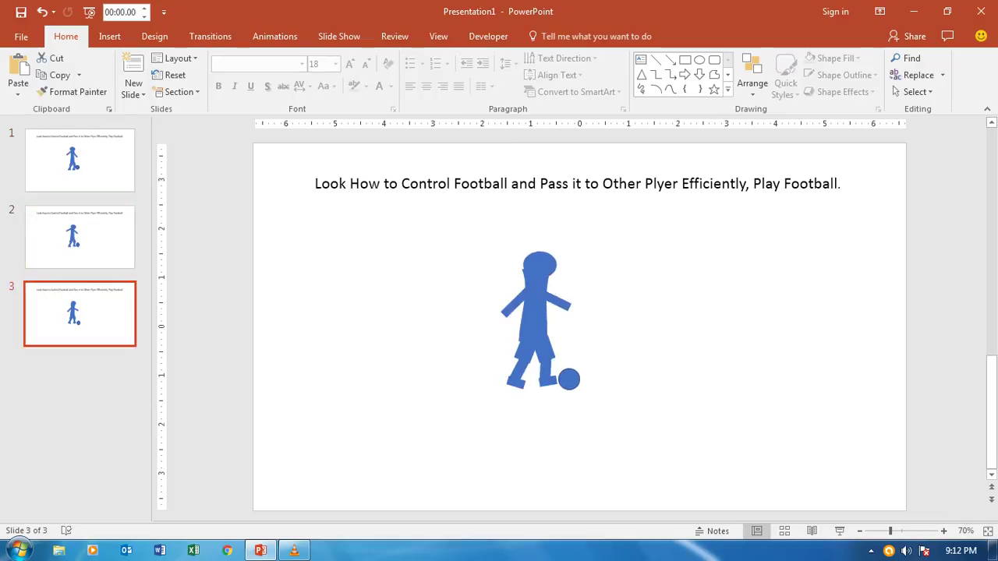
left_click(80, 159)
left_click(79, 237)
left_click(79, 314)
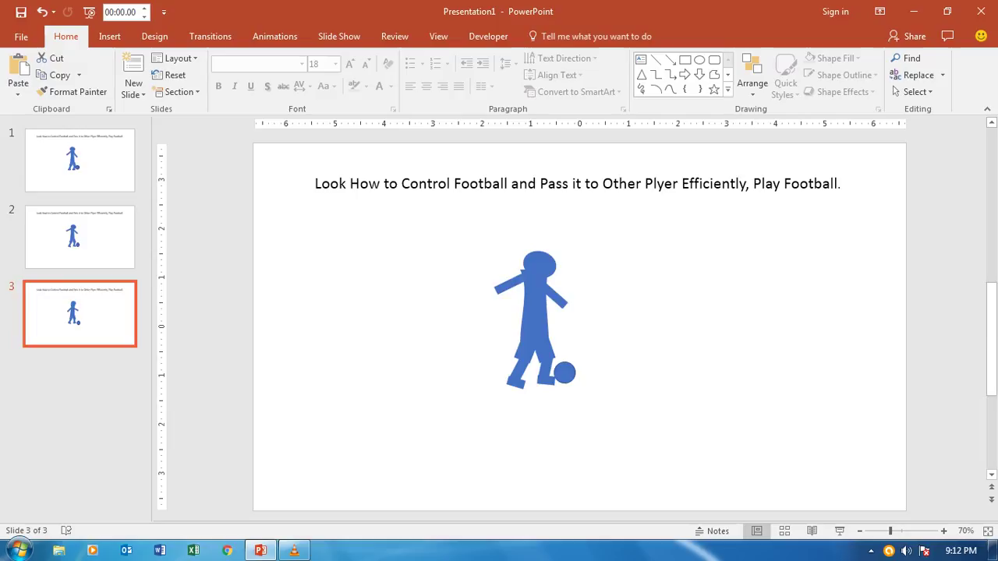
left_click(79, 160)
left_click(80, 238)
left_click(80, 313)
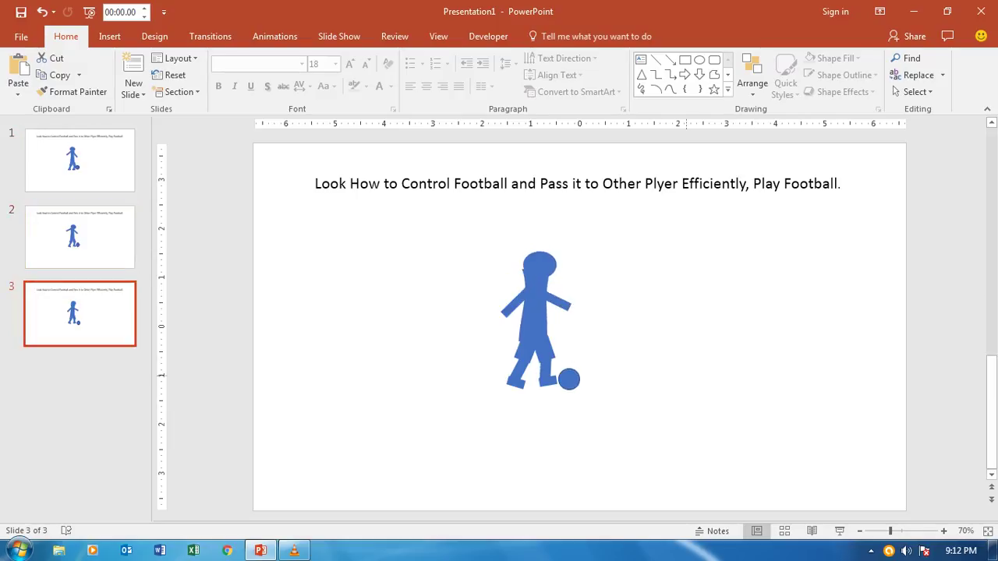
left_click(79, 160)
left_click(80, 237)
key("Down")
left_click(86, 254)
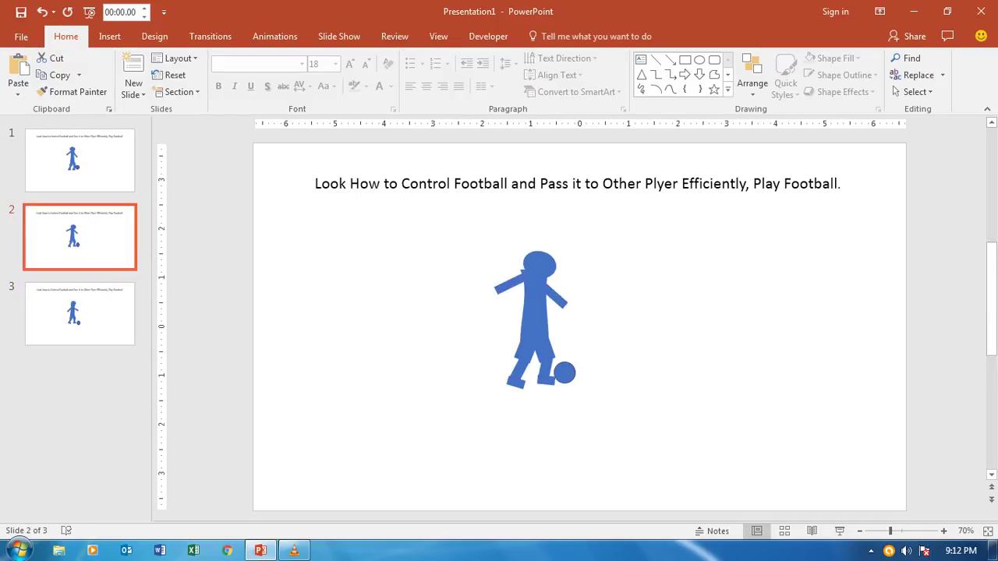
Paste the copied slide after slide 3 as slide 4, then compare slides and open slide 4
left_click(79, 352)
key("Return")
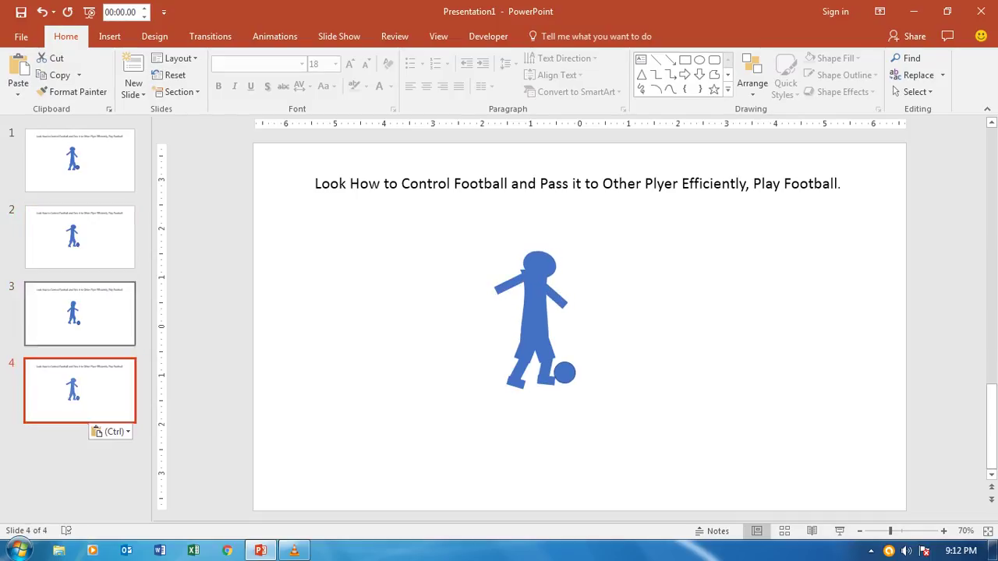
left_click(80, 160)
left_click(79, 237)
left_click(79, 314)
left_click(80, 390)
left_click(80, 160)
left_click(79, 237)
left_click(80, 313)
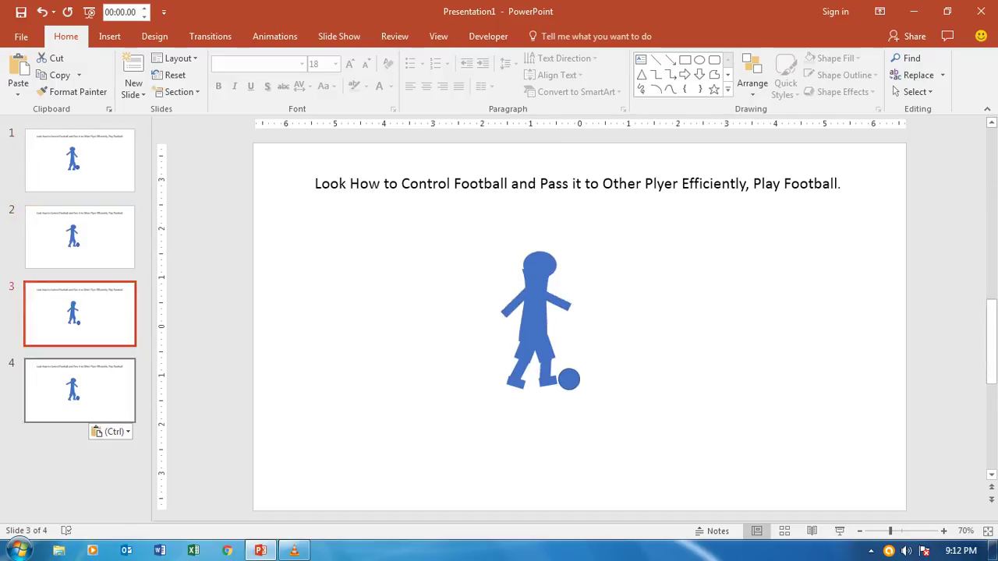
left_click(80, 390)
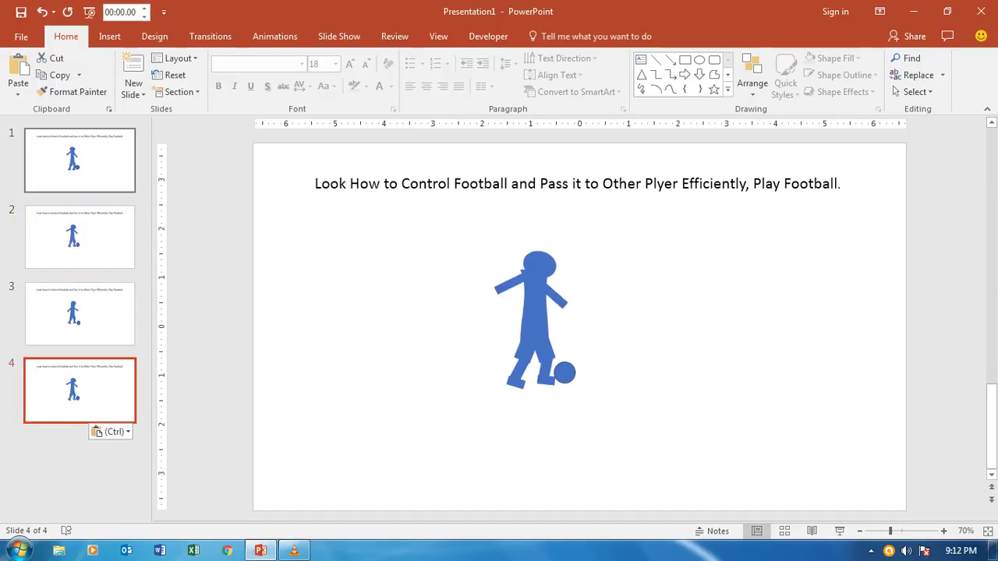
left_click(81, 160)
left_click(80, 237)
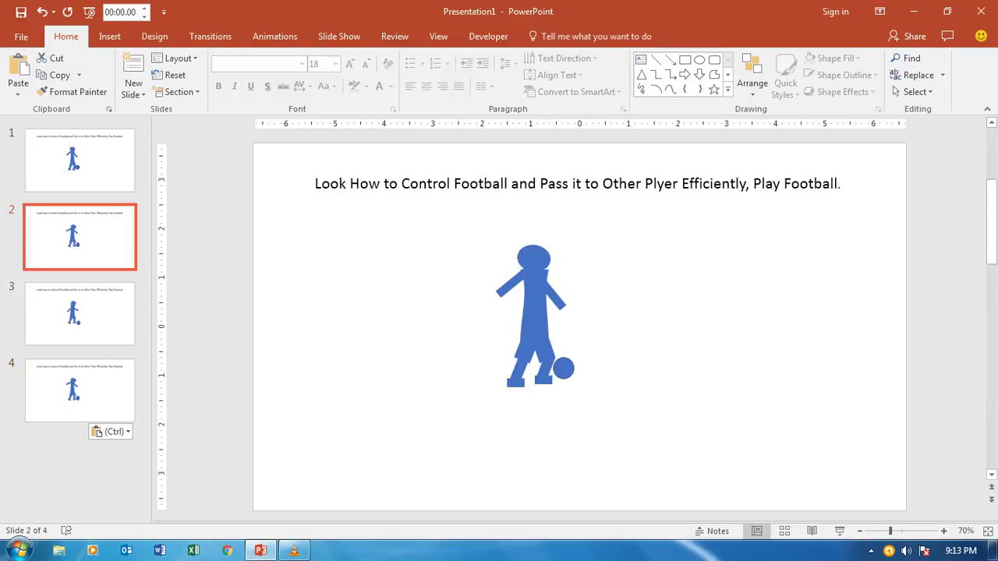
left_click(80, 314)
left_click(80, 390)
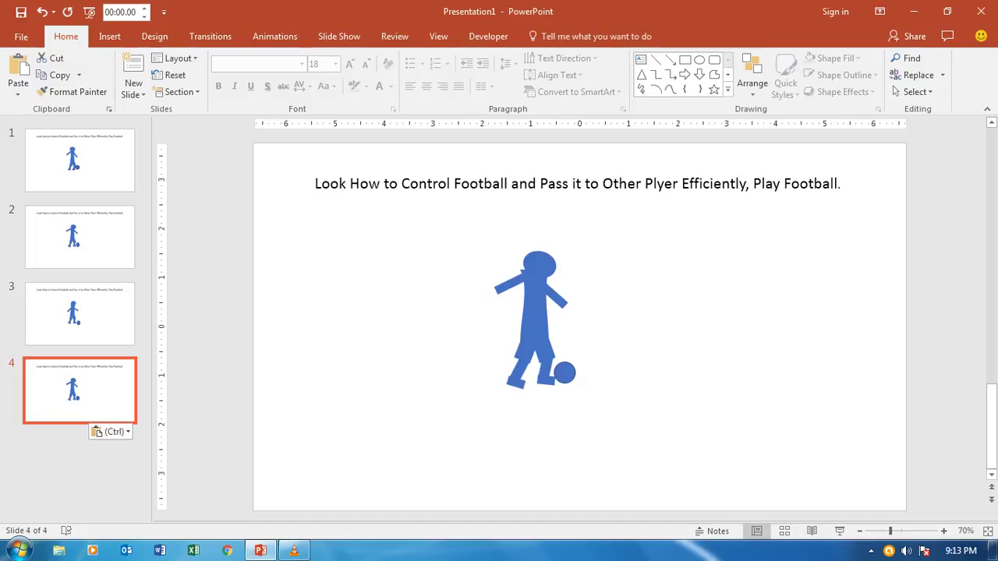
Paste slide 5, send the ball up and away right, and turn the right arm up-right
key("ctrl+v")
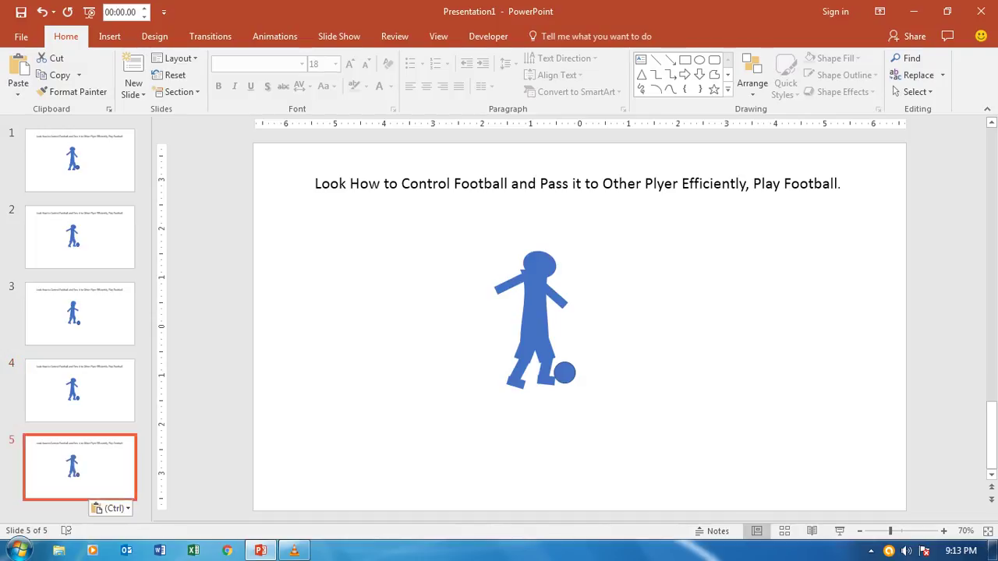
left_click_drag(564, 374, 636, 300)
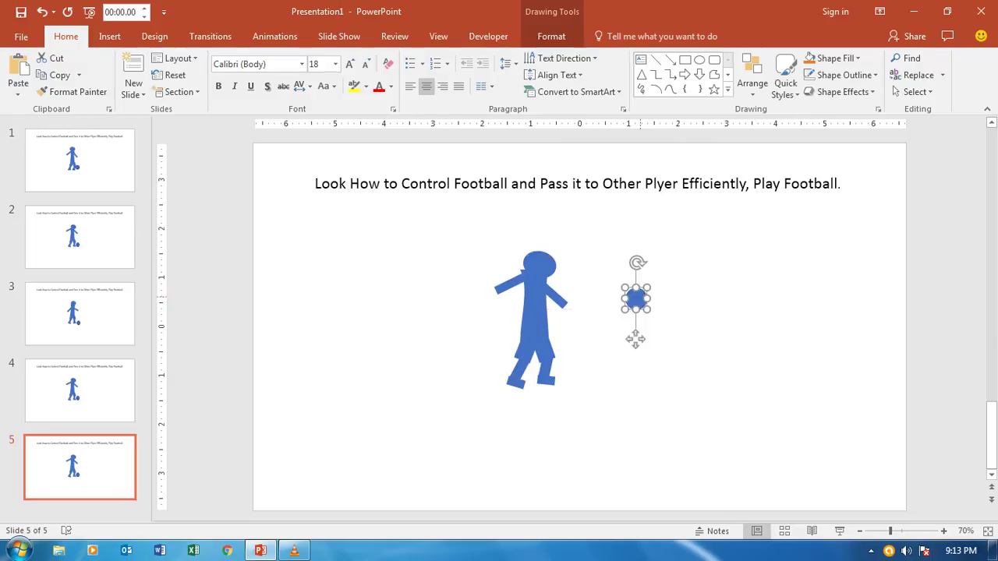
left_click(555, 295)
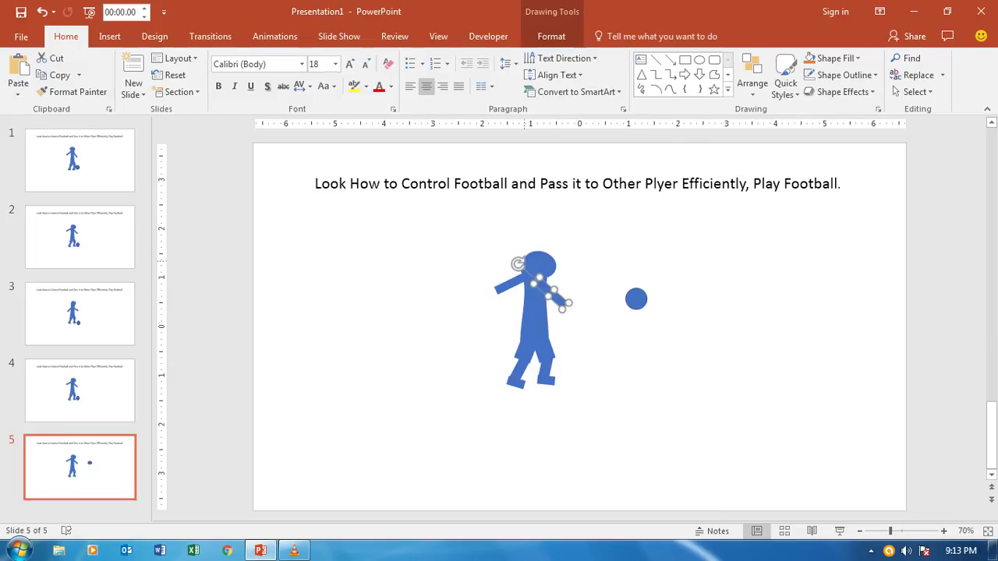
left_click_drag(518, 264, 507, 298)
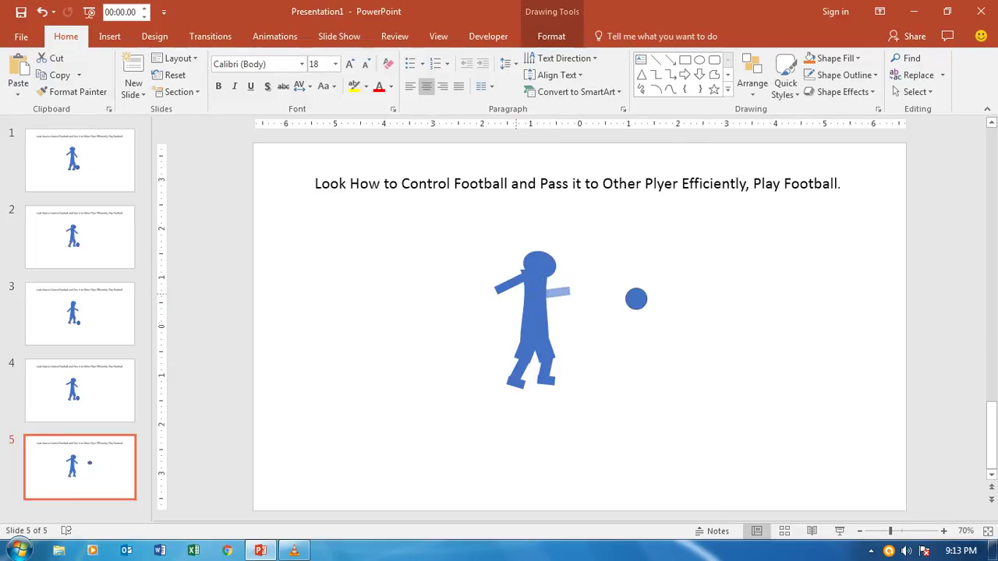
left_click(517, 277)
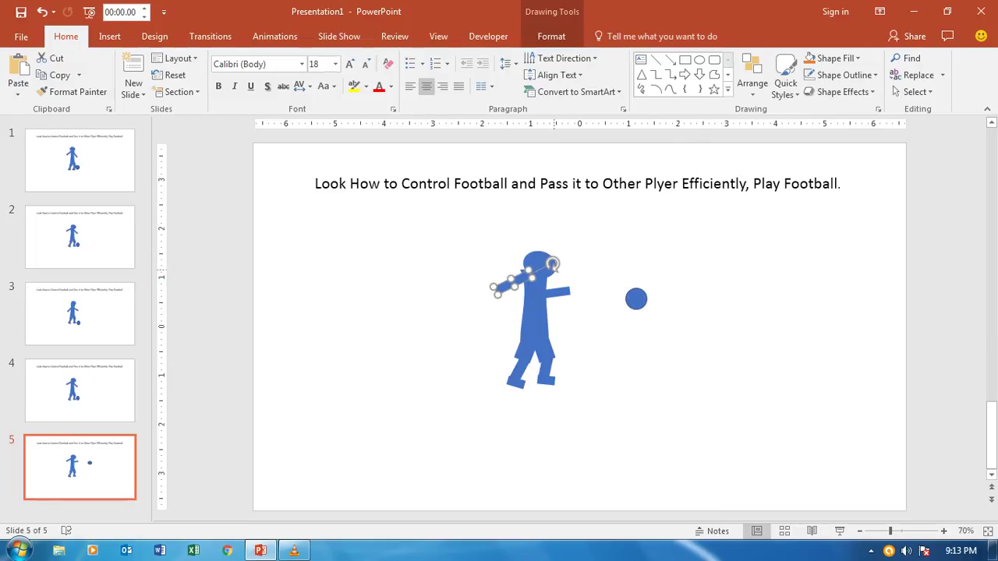
left_click_drag(552, 263, 546, 236)
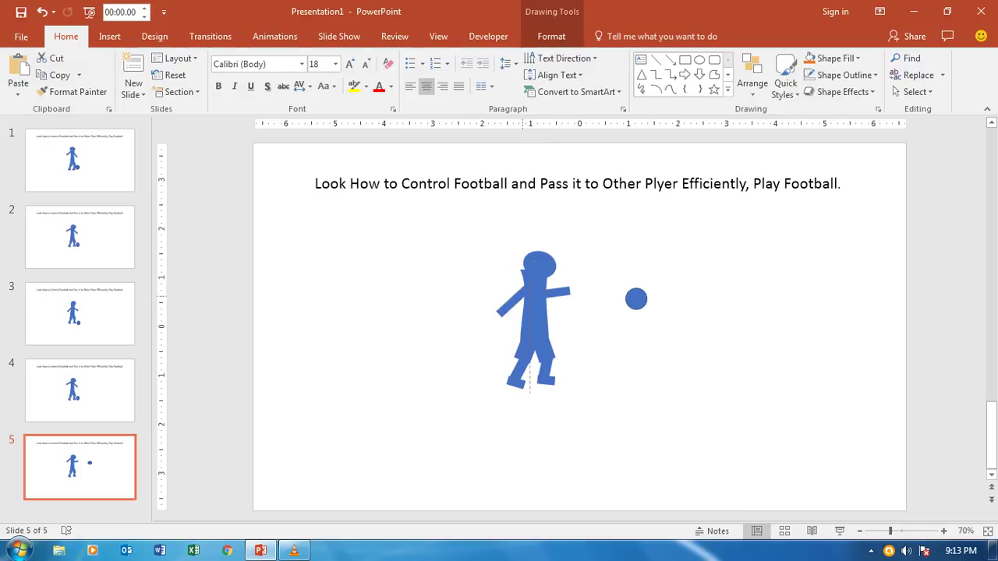
mouse_move(524, 295)
left_mouse_down()
mouse_move(508, 297)
mouse_move(523, 320)
mouse_move(569, 274)
left_mouse_up()
key("Escape")
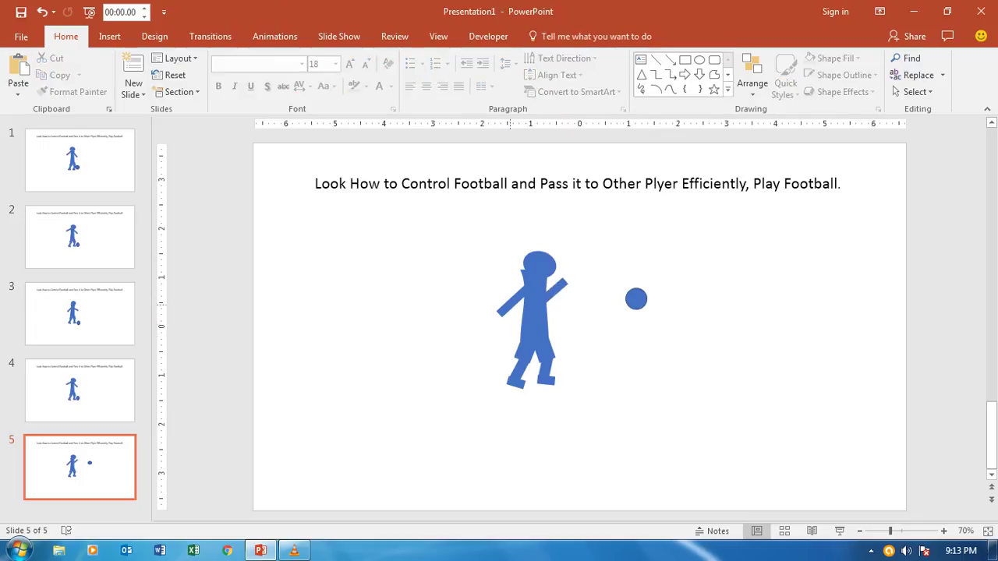
Rotate the left arm down and outward
left_click(503, 310)
left_click_drag(546, 271, 556, 287)
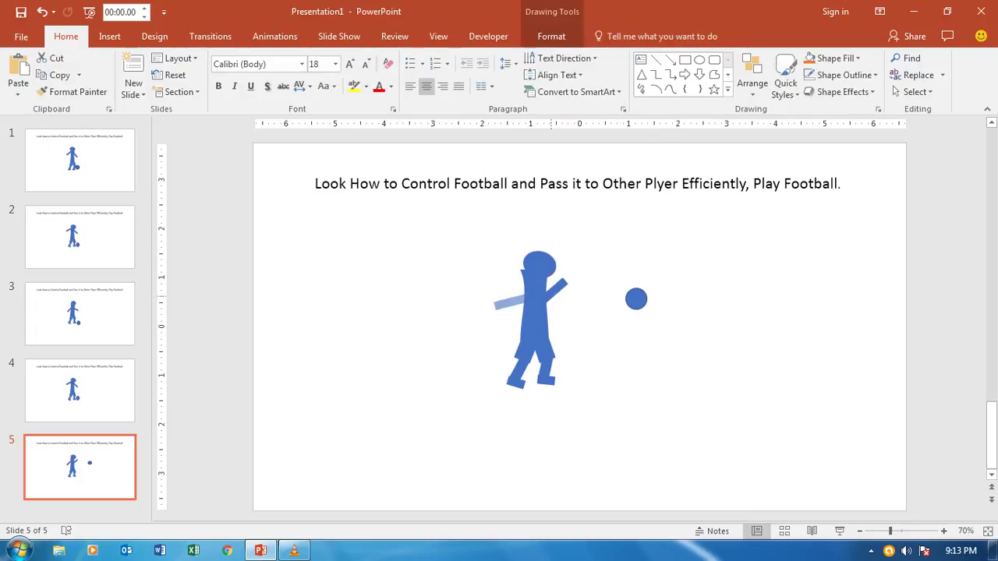
key("Escape")
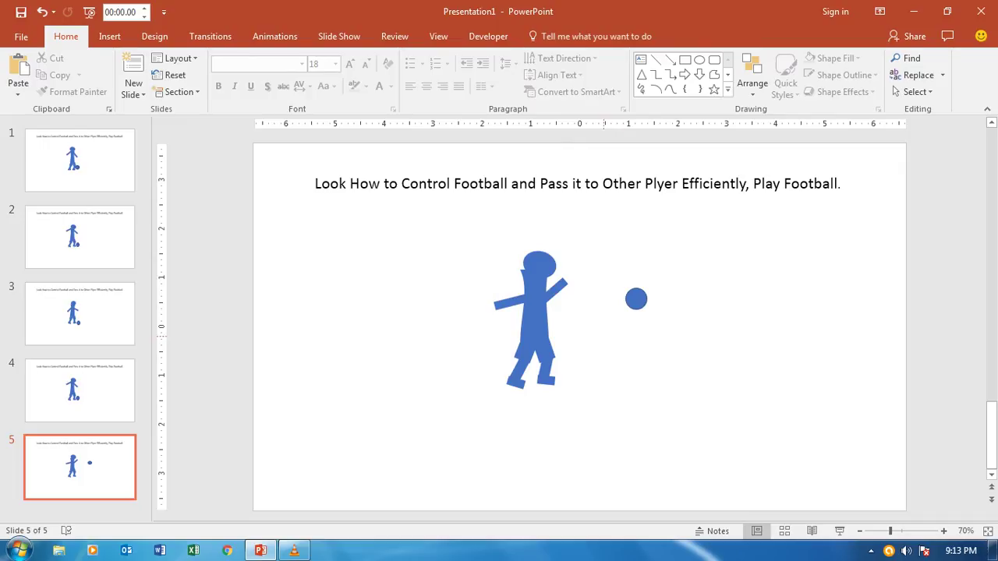
left_click(519, 301)
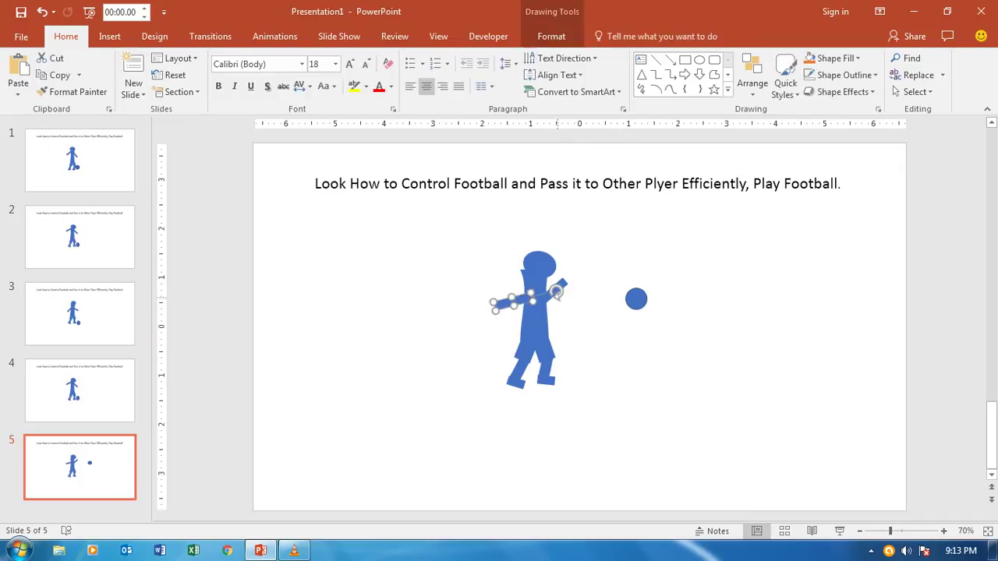
left_click_drag(556, 292, 548, 274)
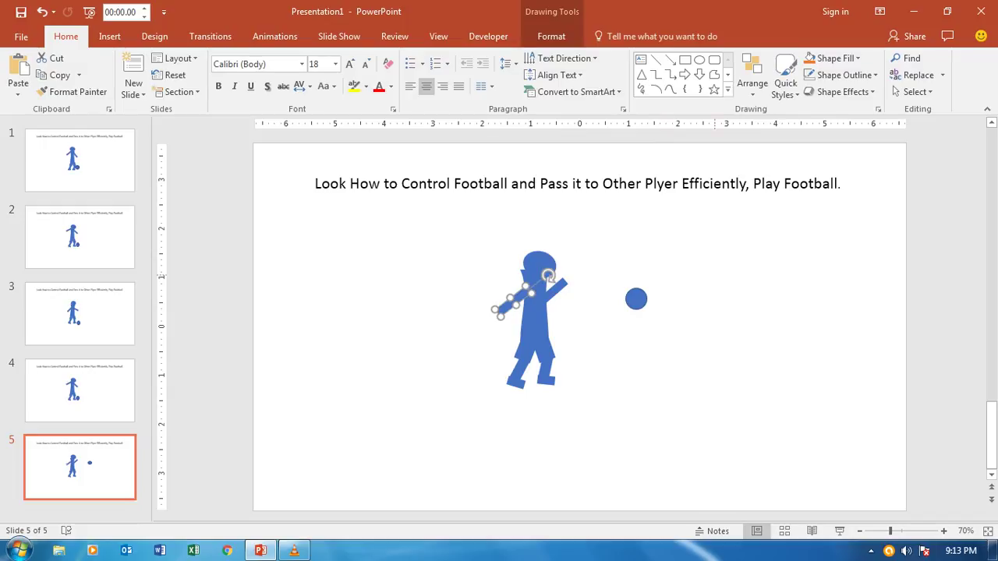
key("Escape")
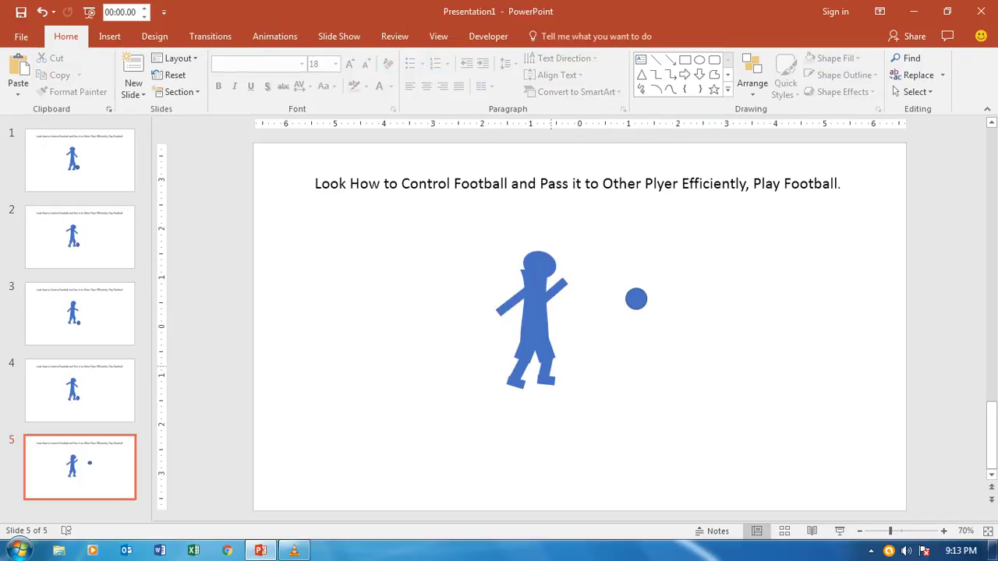
Rotate the lower leg into a stride and set the foot in place
left_click(546, 366)
mouse_move(554, 331)
left_mouse_down()
mouse_move(546, 411)
mouse_move(551, 380)
left_mouse_up()
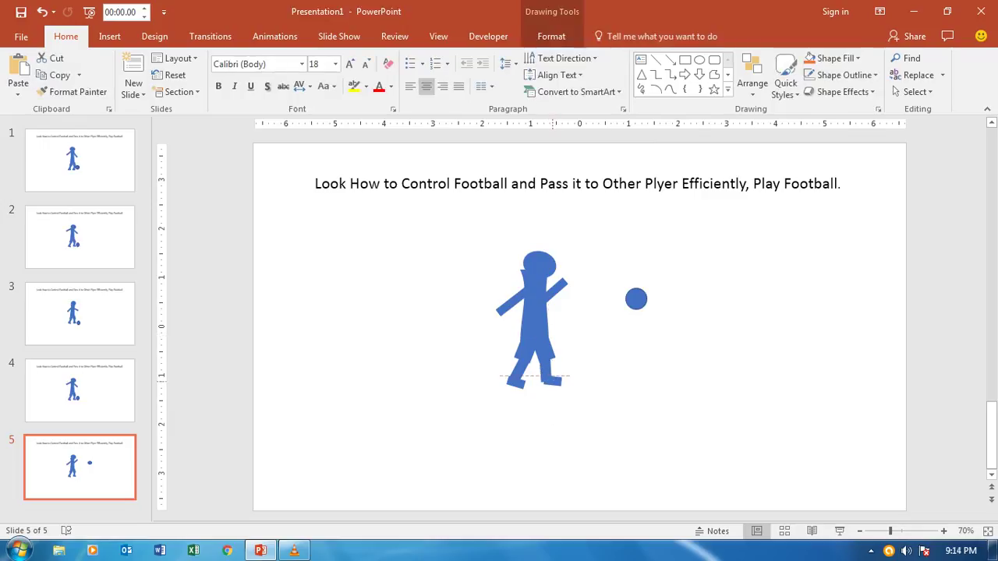
left_click_drag(551, 380, 553, 380)
left_click(546, 414)
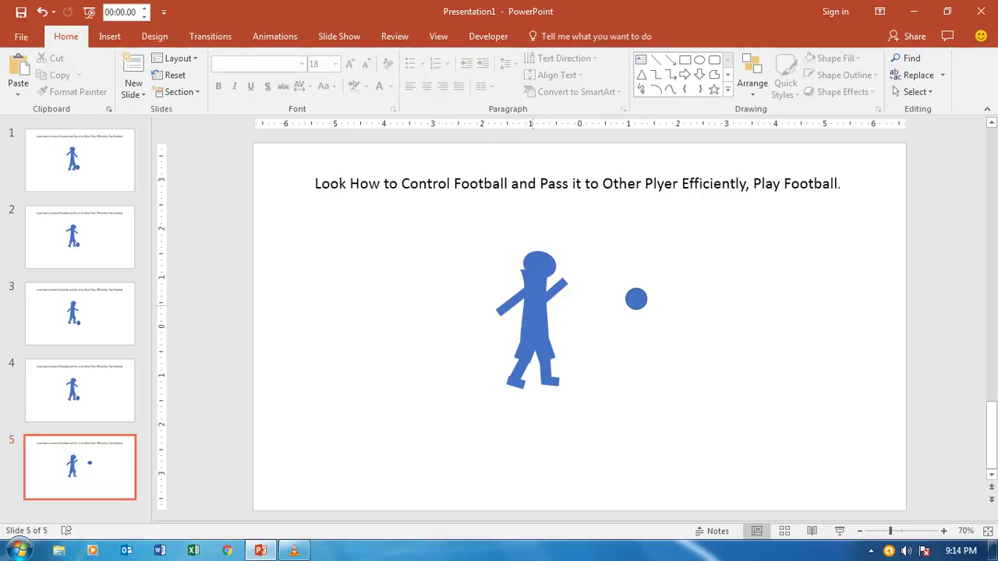
Tilt the torso slightly clockwise and re-center the head over it
left_click(533, 320)
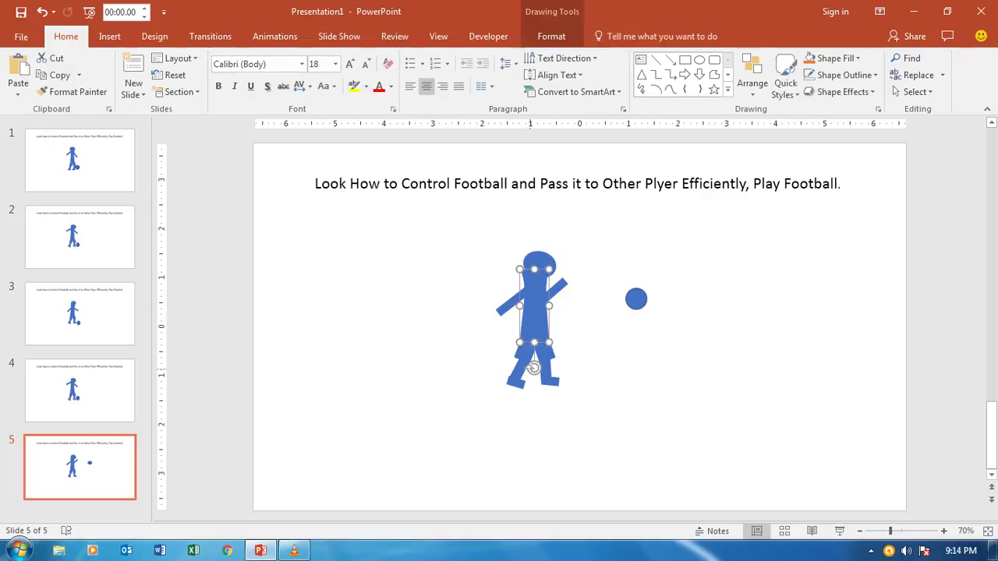
left_click_drag(534, 368, 542, 367)
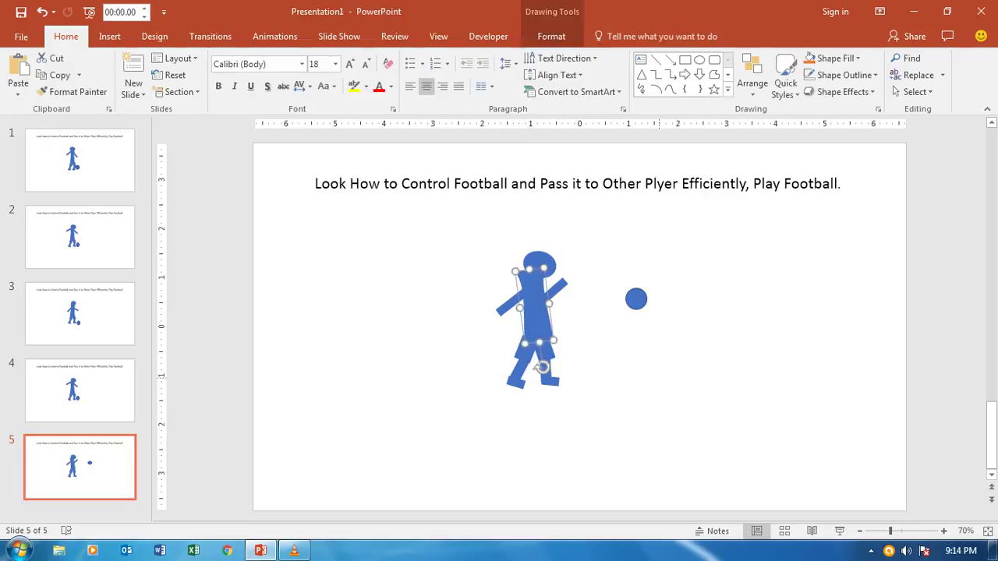
left_click(659, 375)
left_click(541, 268)
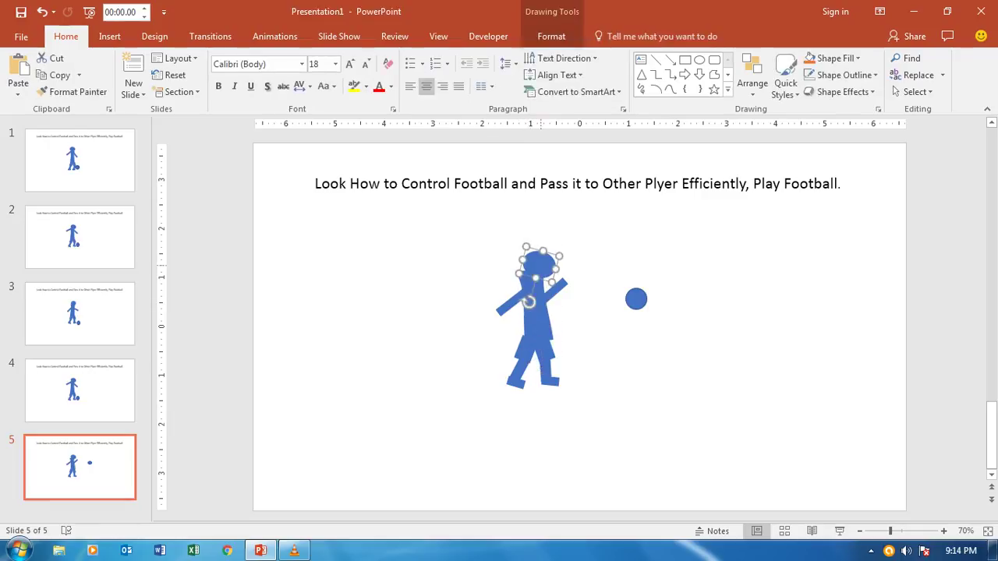
left_click_drag(529, 302, 537, 315)
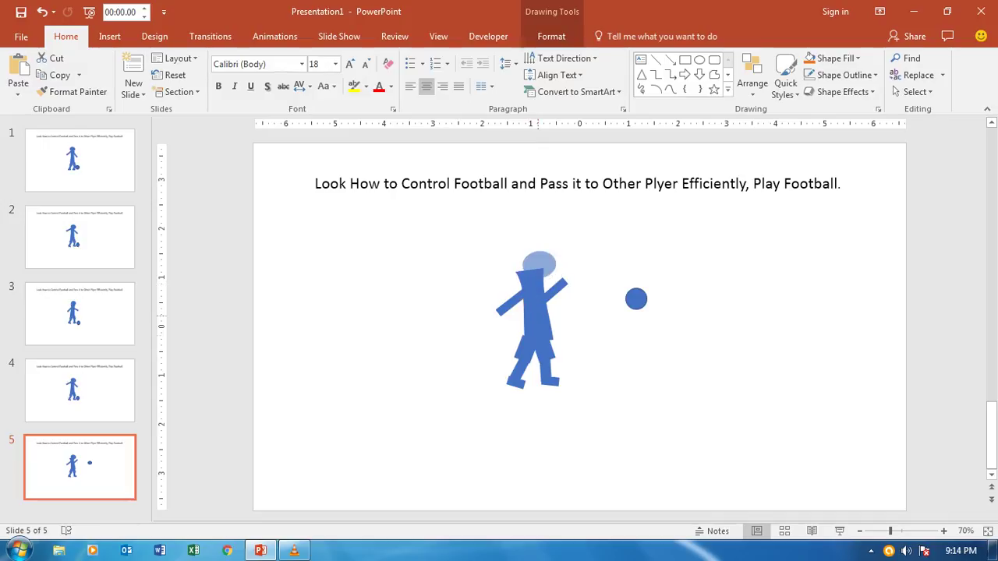
left_click_drag(540, 265, 532, 267)
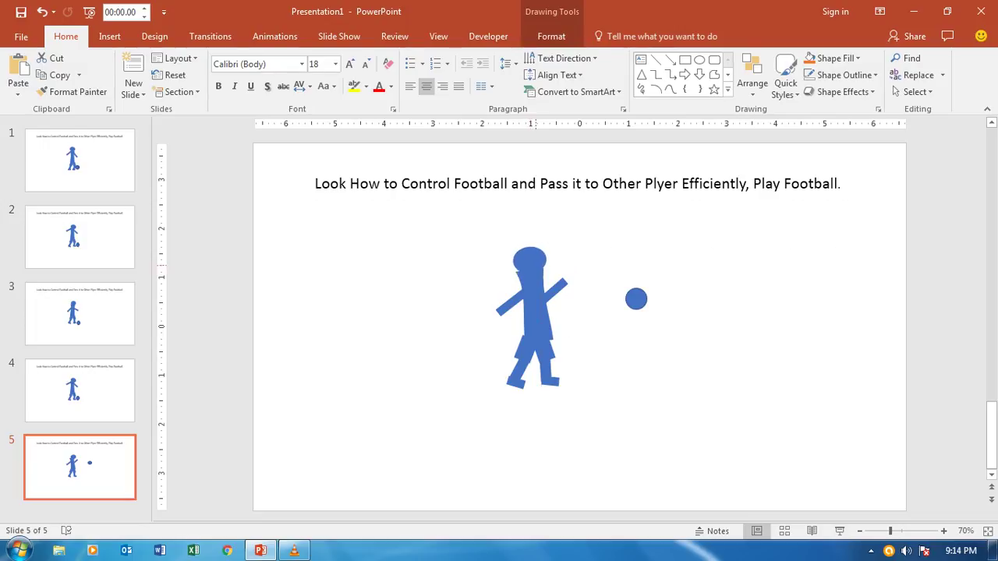
left_click_drag(532, 267, 536, 270)
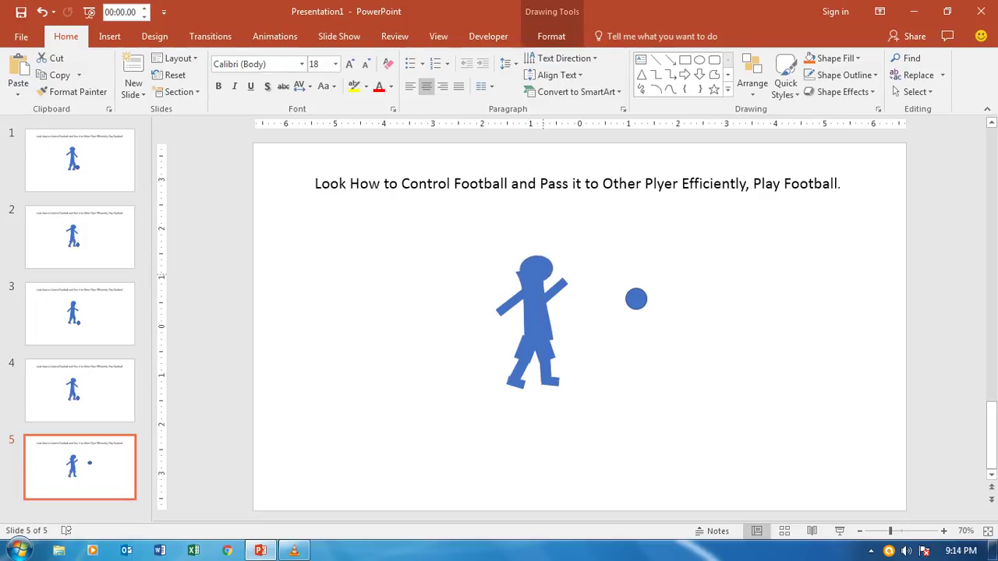
left_click(535, 269)
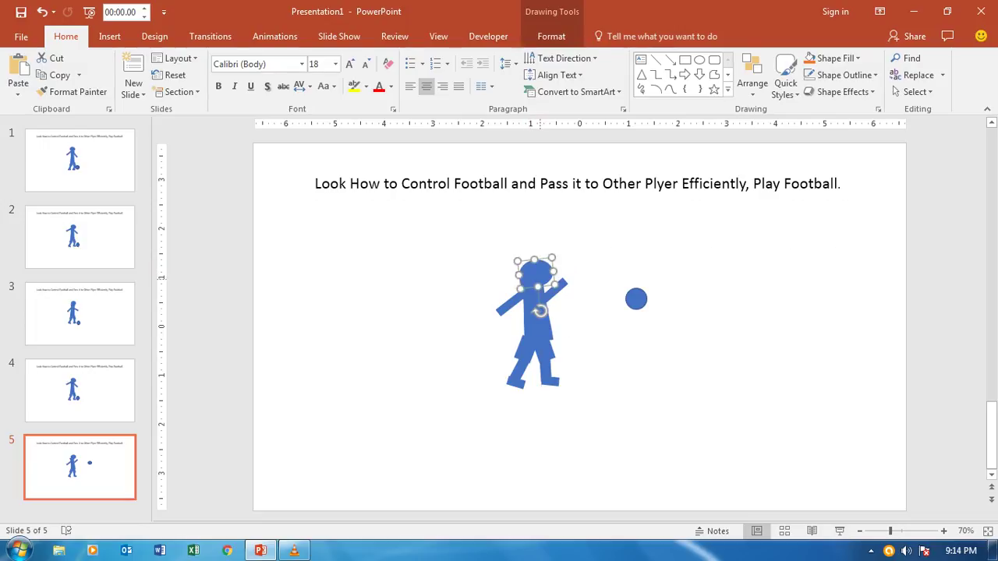
left_click_drag(535, 269, 532, 270)
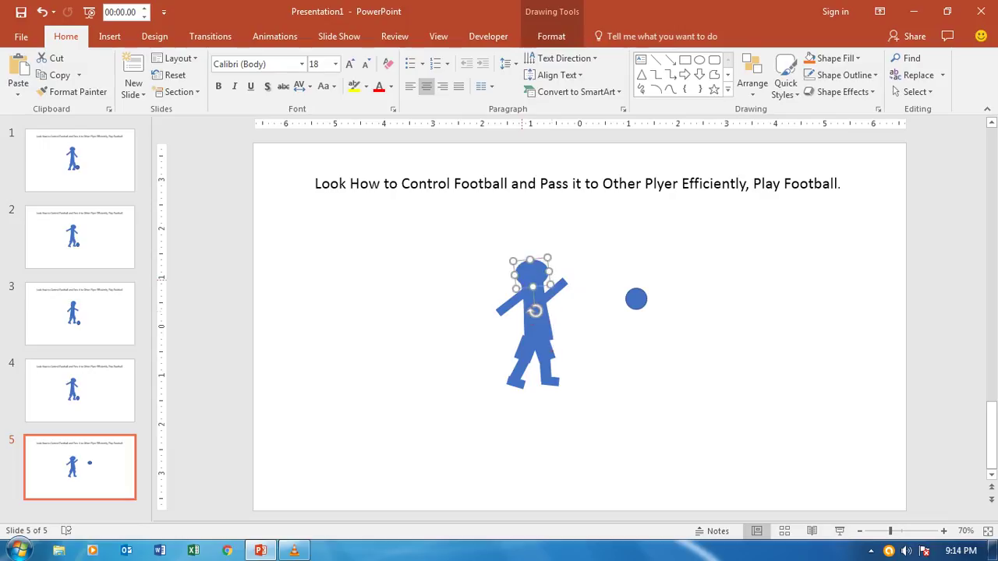
key("Escape")
Rotate the right arm horizontal toward the ball and the left arm down-left
left_click(552, 292)
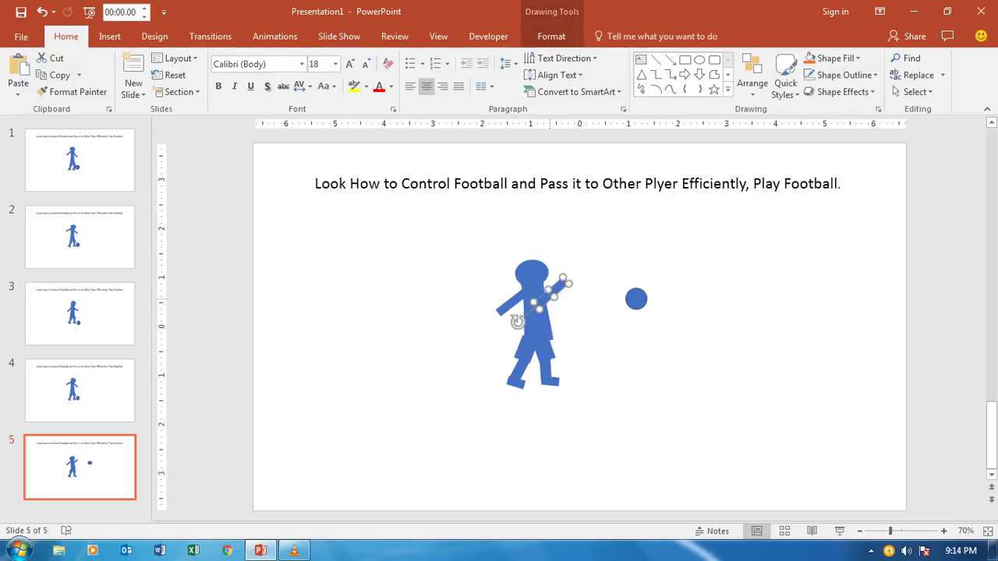
left_click_drag(517, 321, 511, 271)
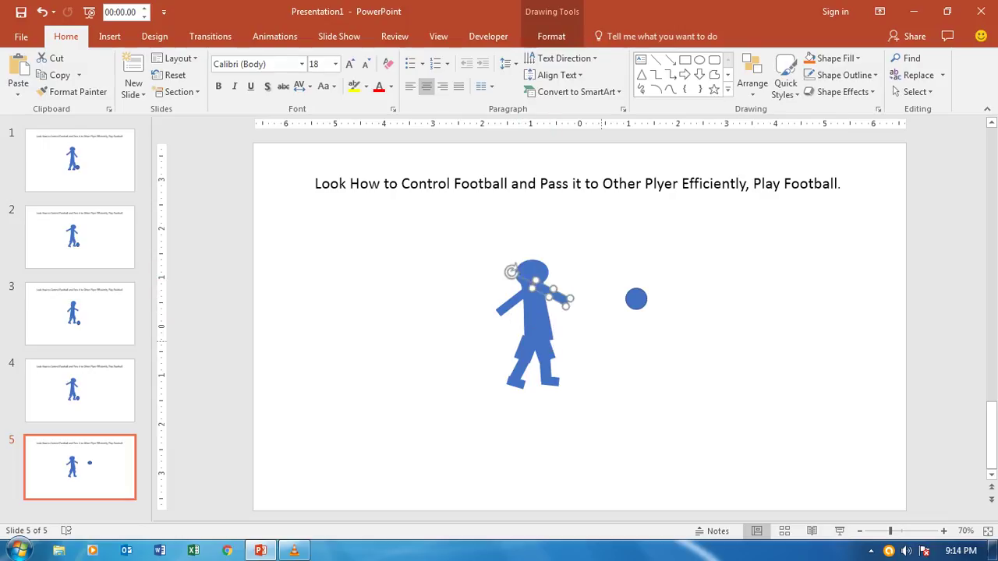
key("Escape")
left_click(550, 294)
left_click_drag(511, 271, 509, 303)
left_click(546, 277)
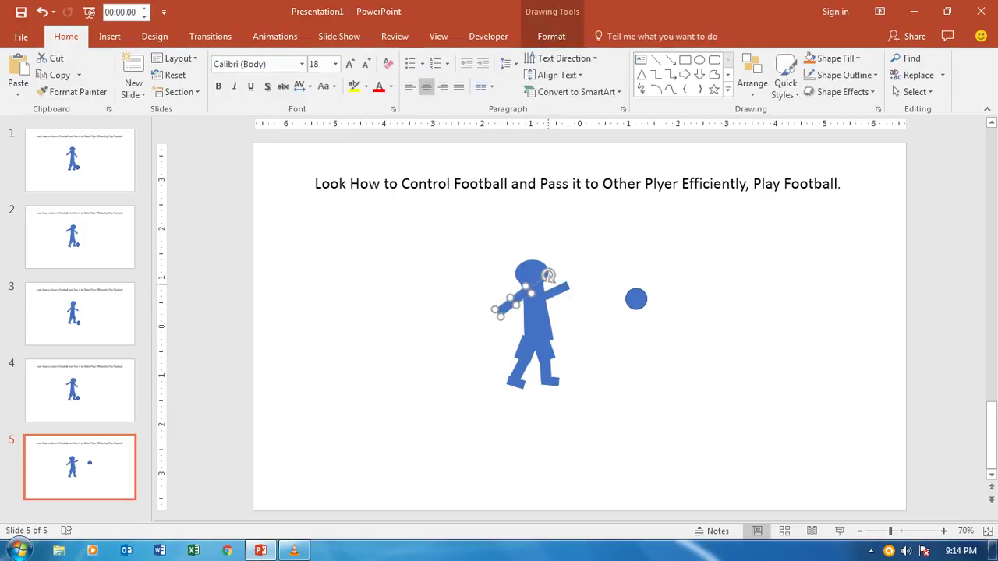
mouse_move(549, 275)
left_mouse_down()
mouse_move(510, 312)
mouse_move(502, 302)
mouse_move(510, 316)
left_mouse_up()
key("Escape")
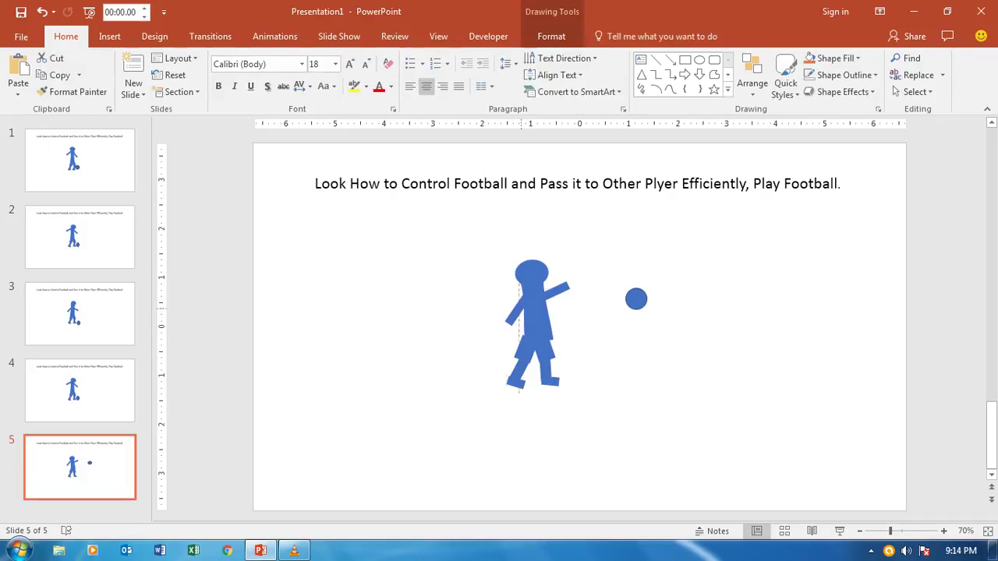
left_click_drag(510, 316, 508, 320)
mouse_move(547, 271)
left_mouse_down()
mouse_move(510, 311)
mouse_move(509, 290)
left_mouse_up()
left_click(531, 273)
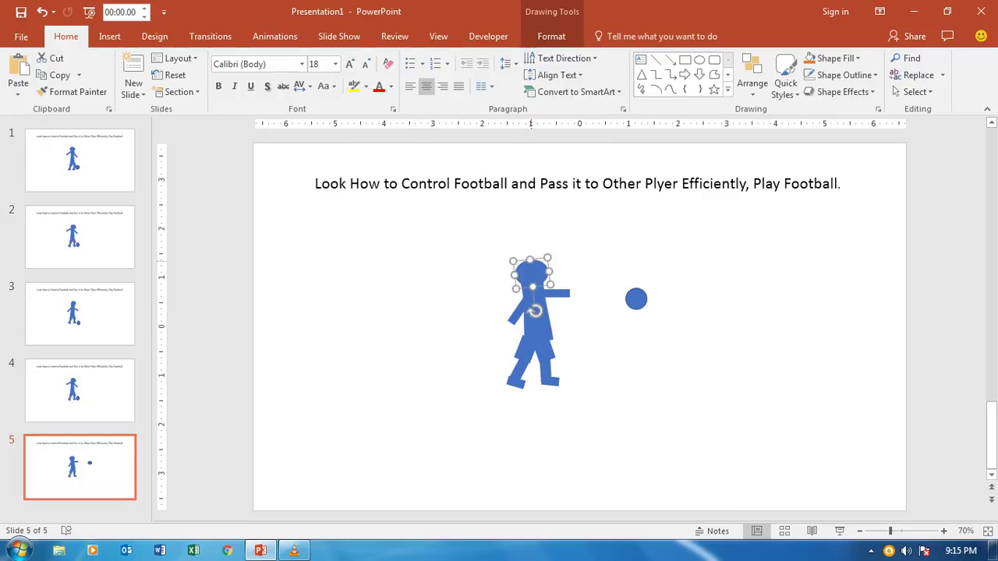
Rotate the figure's lower leg on slide 5 to a more upright angle
left_click(588, 341)
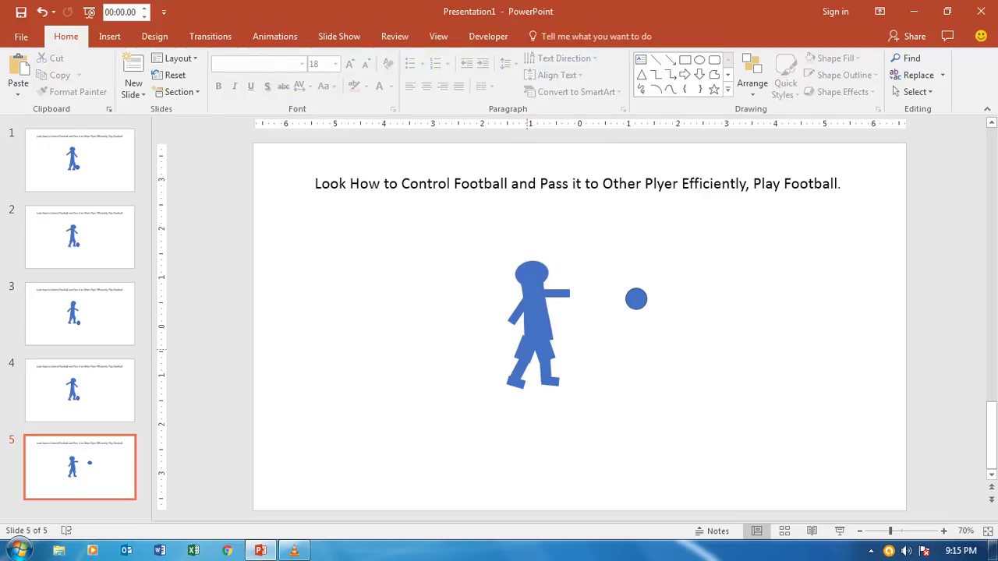
left_click(512, 386)
key("alt+Right")
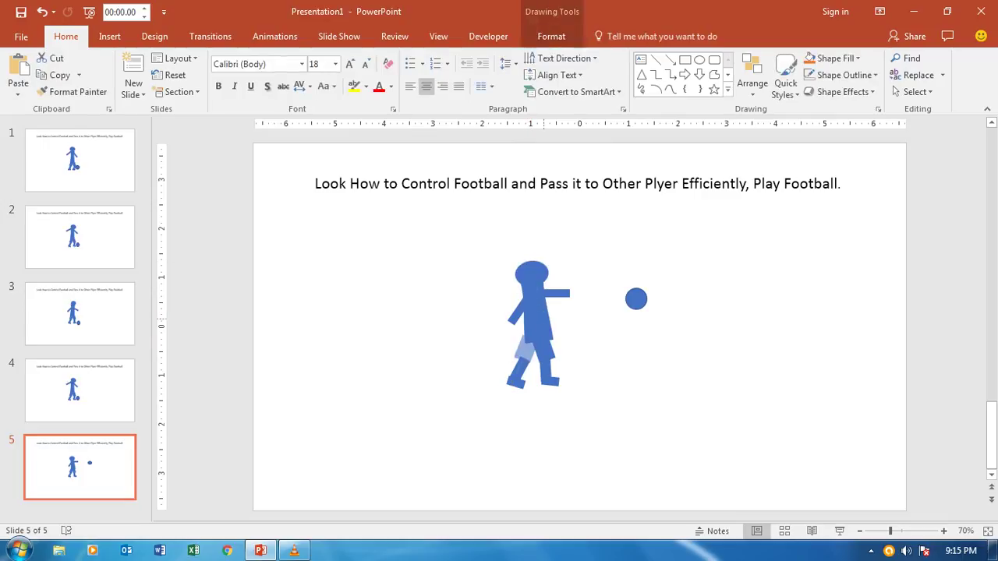
left_click(604, 341)
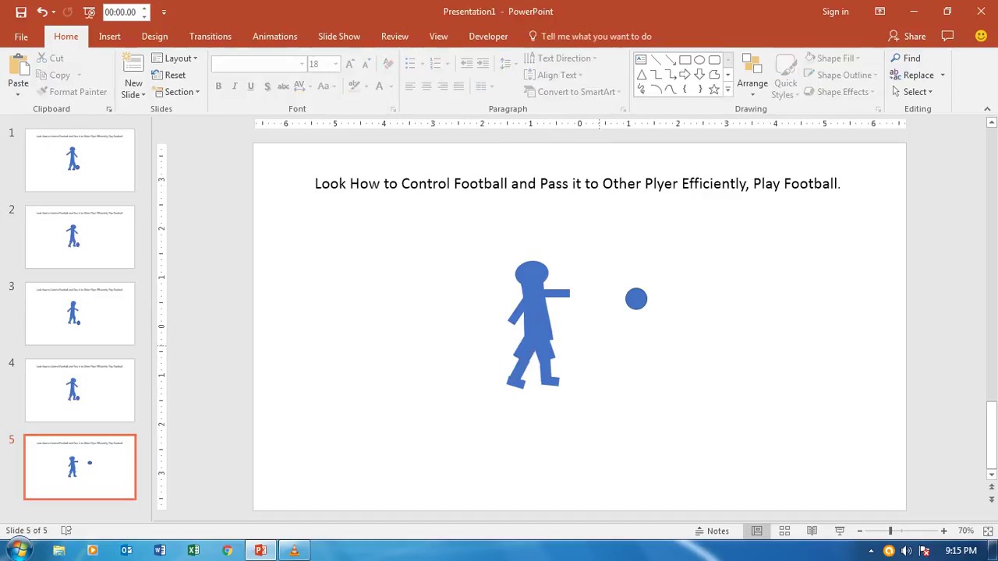
left_click(515, 377)
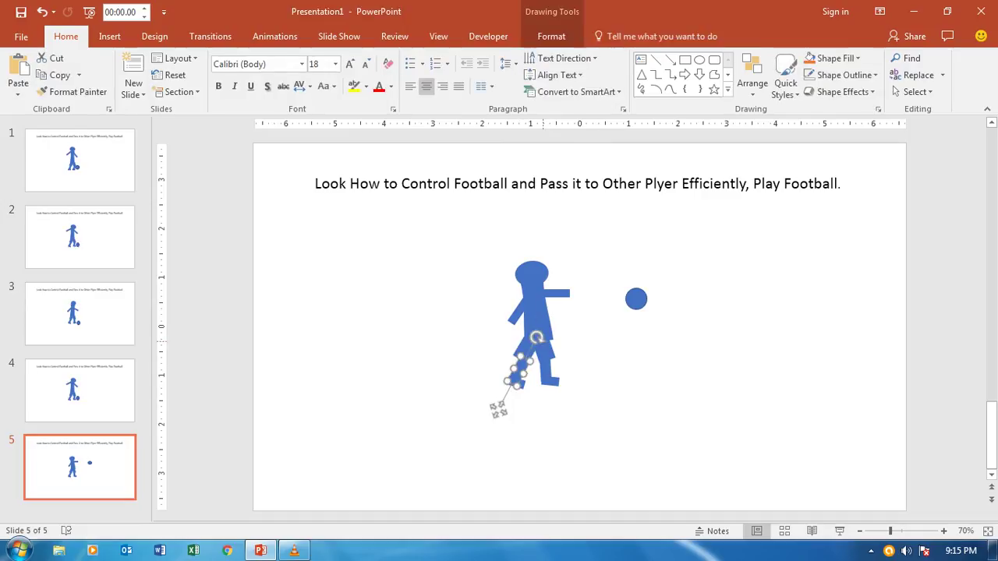
left_click_drag(536, 337, 528, 335)
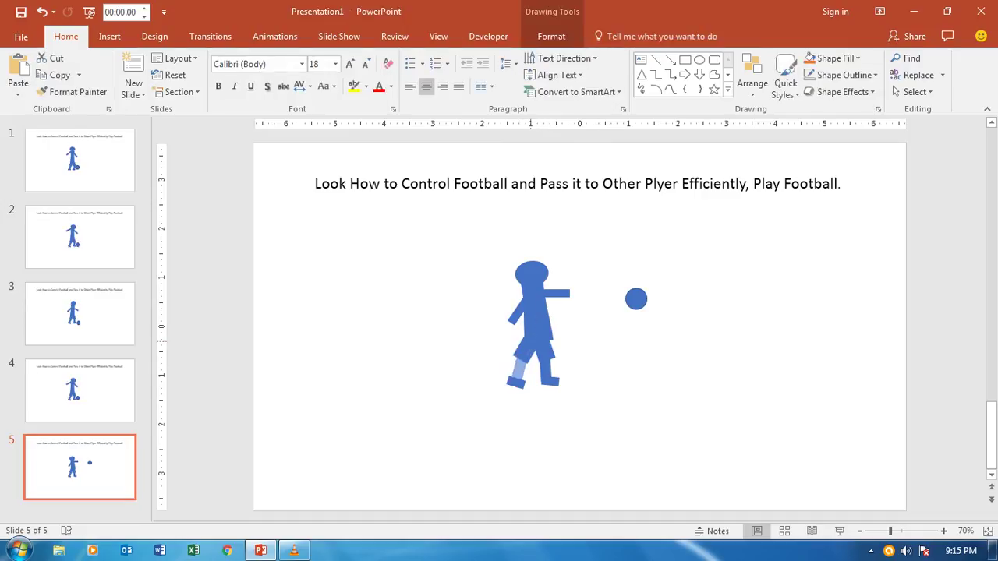
mouse_move(527, 336)
left_mouse_down()
mouse_move(516, 363)
mouse_move(524, 366)
left_mouse_up()
Rotate the small foot piece under the leg and nudge it slightly upward
key("Escape")
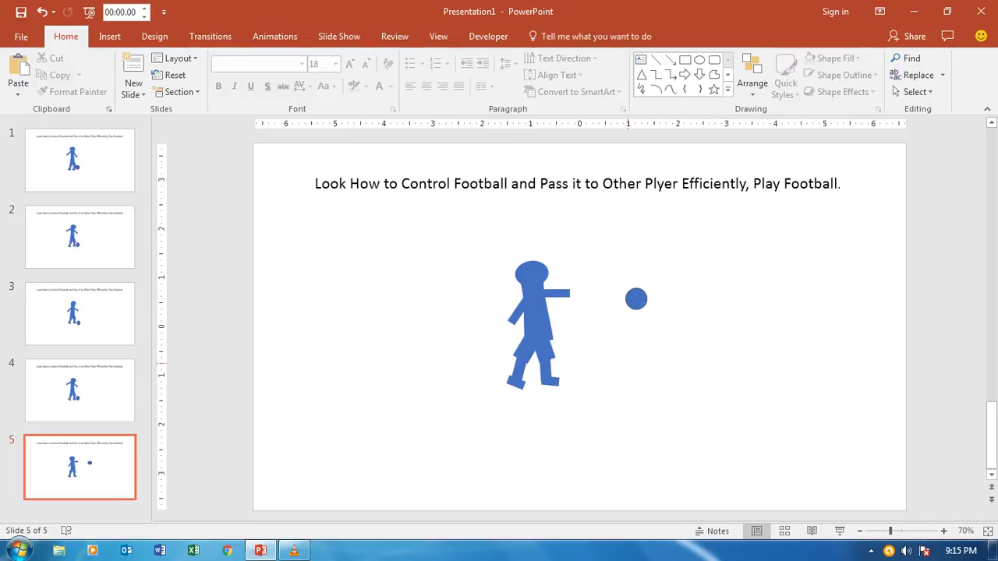
left_click_drag(515, 381, 495, 408)
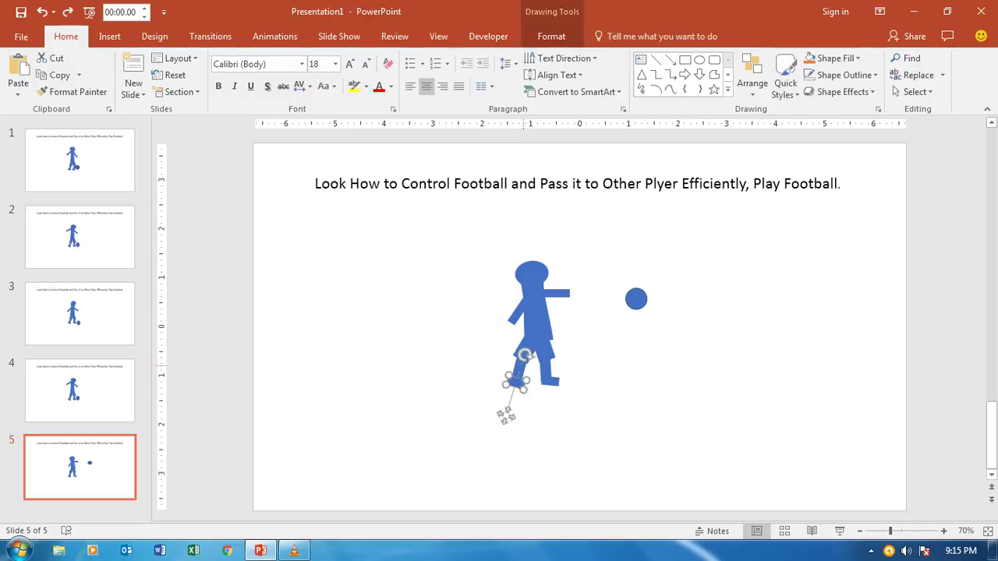
key("ctrl+z")
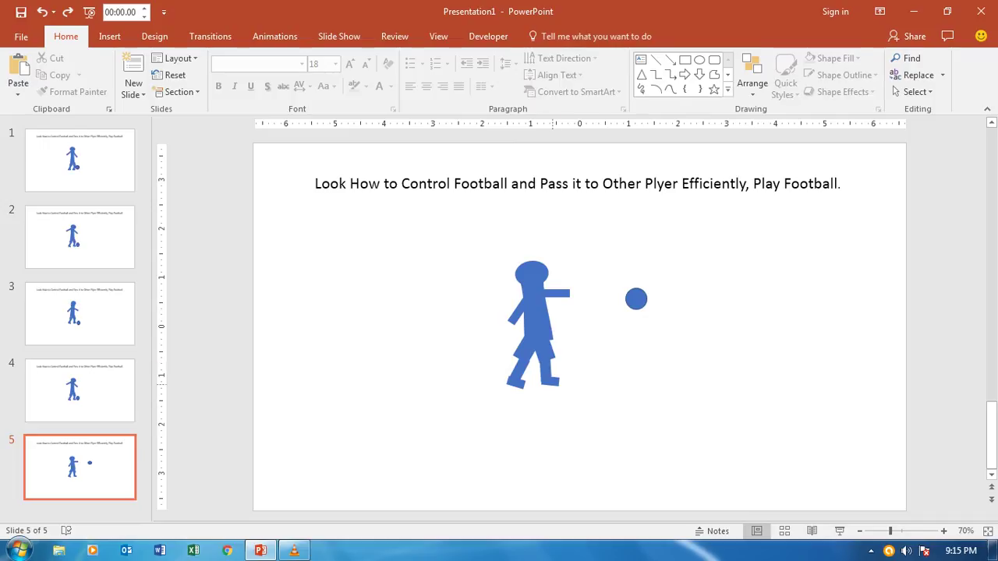
left_click(550, 380)
mouse_move(546, 415)
left_mouse_down()
mouse_move(565, 412)
mouse_move(548, 412)
left_mouse_up()
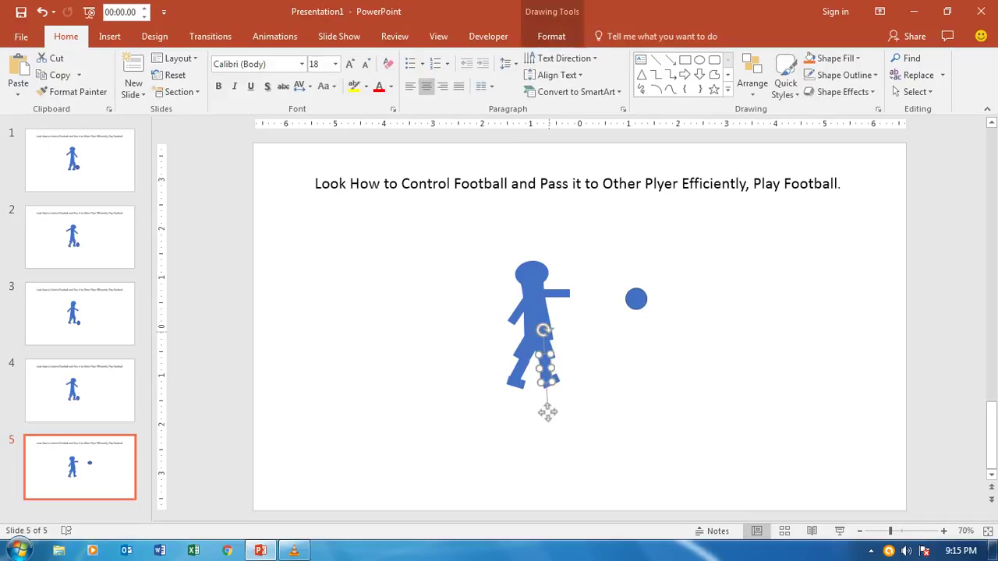
mouse_move(547, 412)
left_mouse_down()
mouse_move(538, 337)
mouse_move(553, 401)
left_mouse_up()
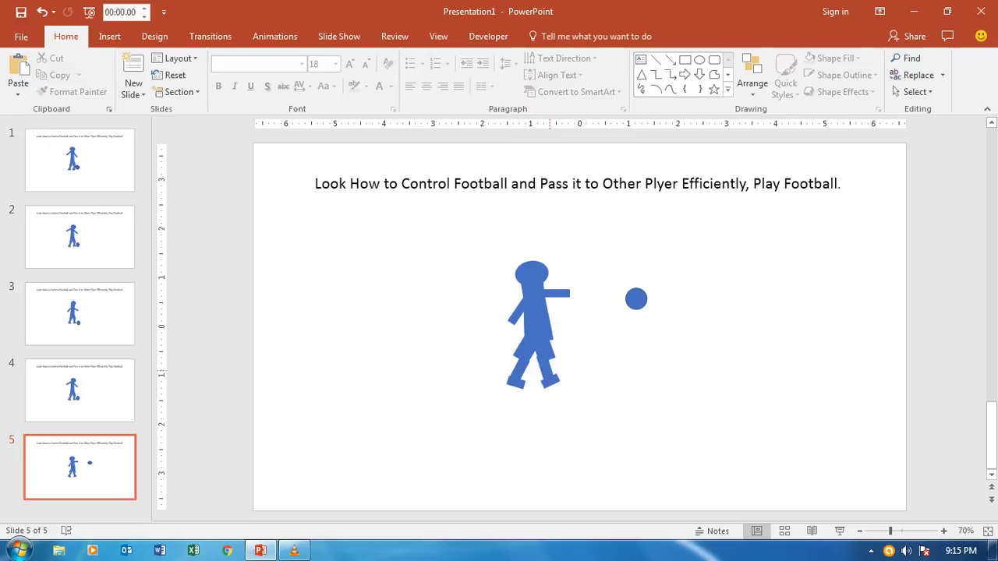
Move the leg piece up so the back foot swings out to the right
left_click(546, 366)
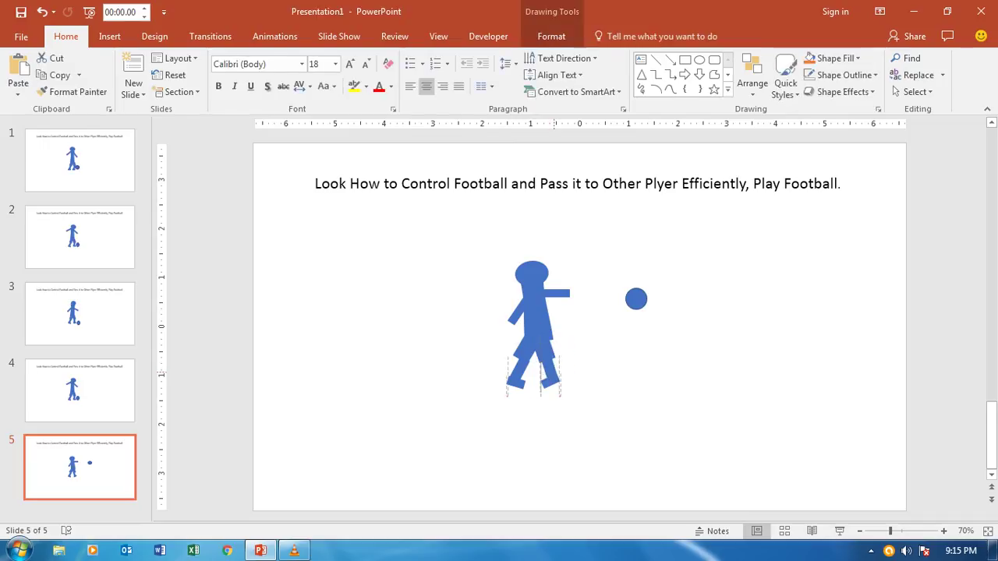
left_click(563, 411)
left_click_drag(563, 411, 561, 382)
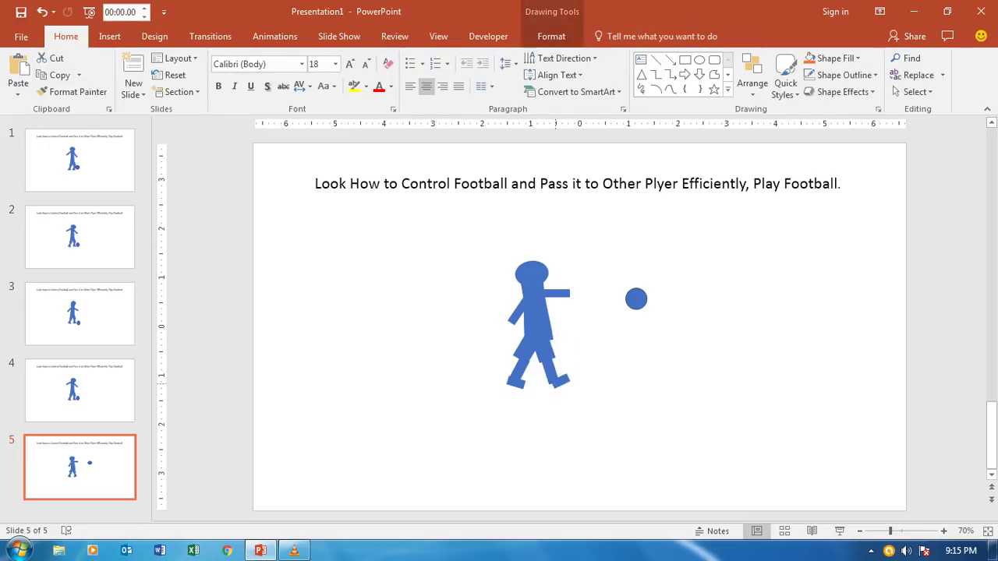
left_click_drag(561, 382, 562, 381)
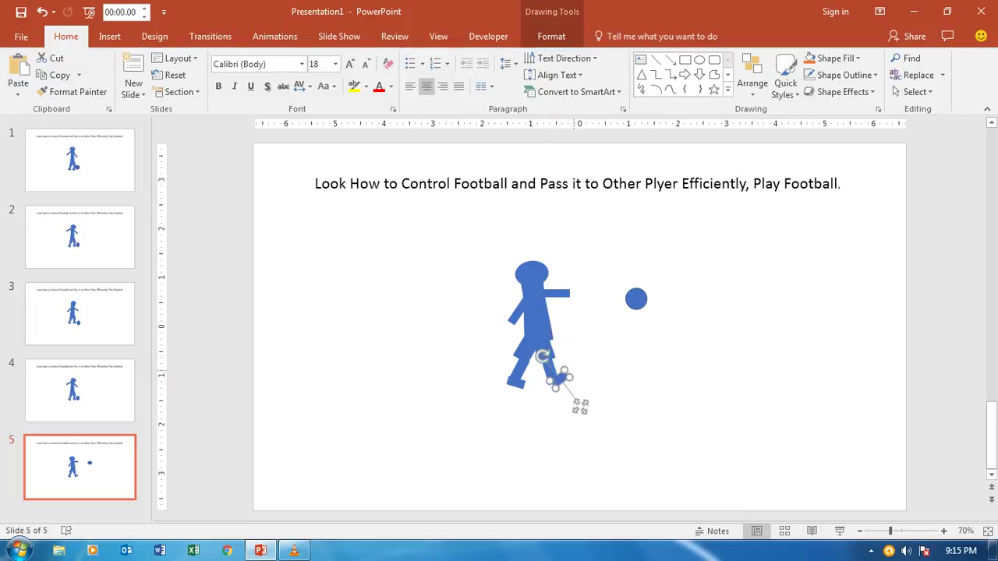
key("Escape")
left_click_drag(562, 382, 562, 381)
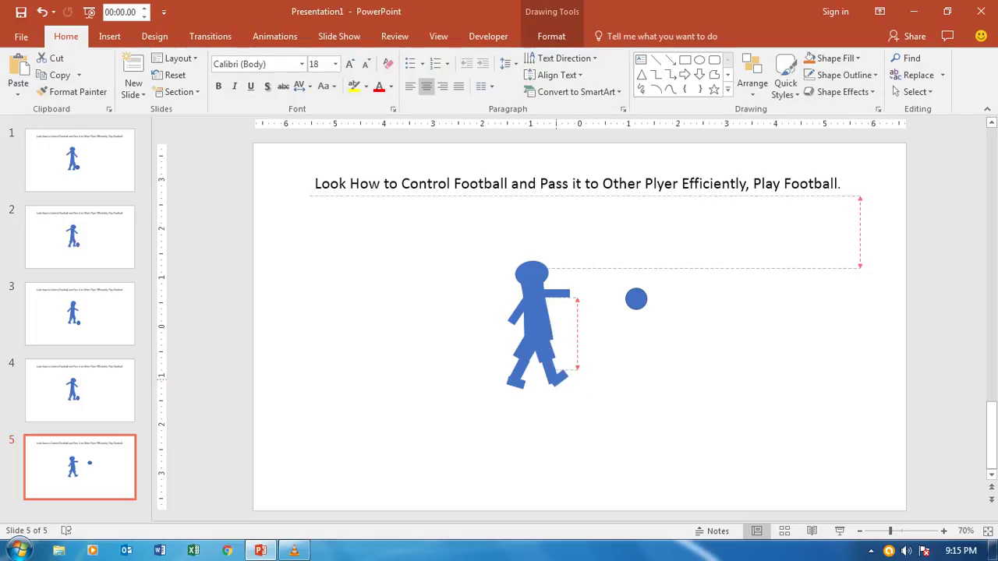
key("Escape")
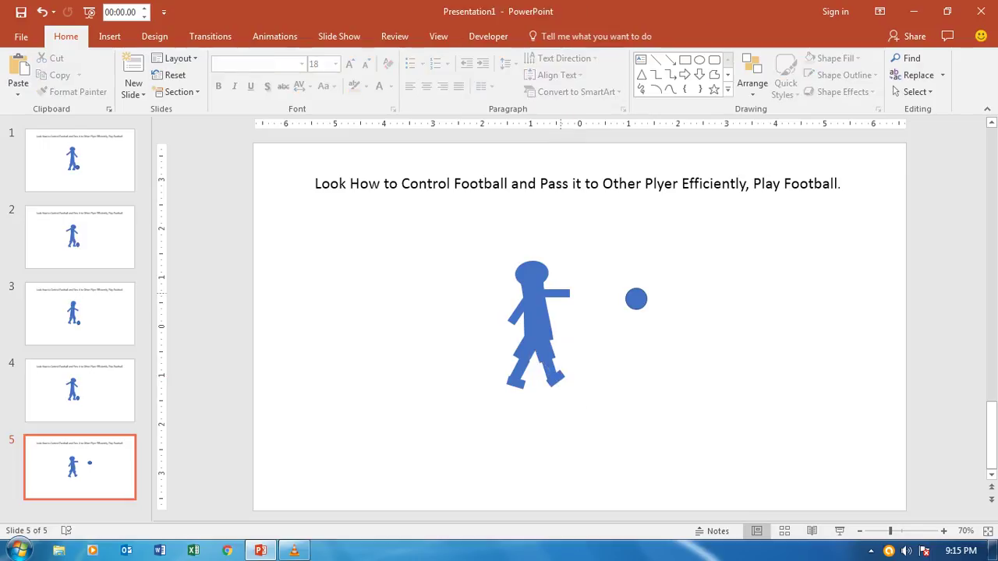
Shift the footballer's head slightly right and tilt it a little
left_click(532, 273)
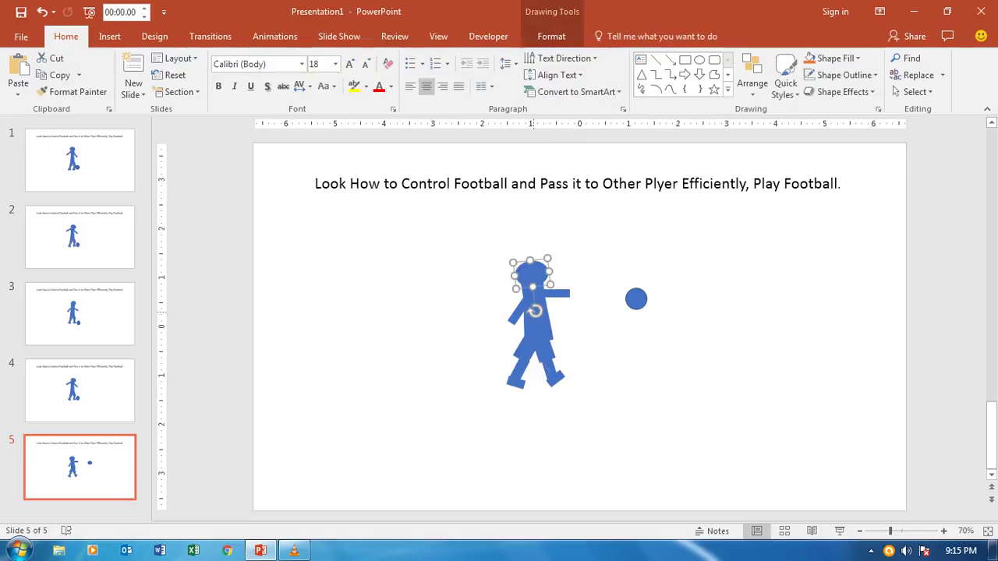
left_click_drag(531, 272, 534, 273)
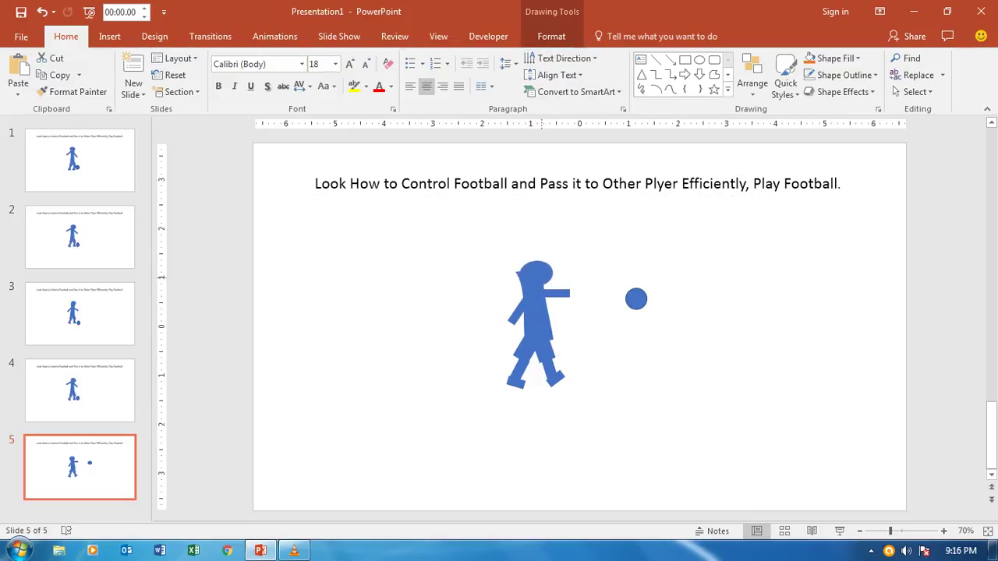
left_click(535, 274)
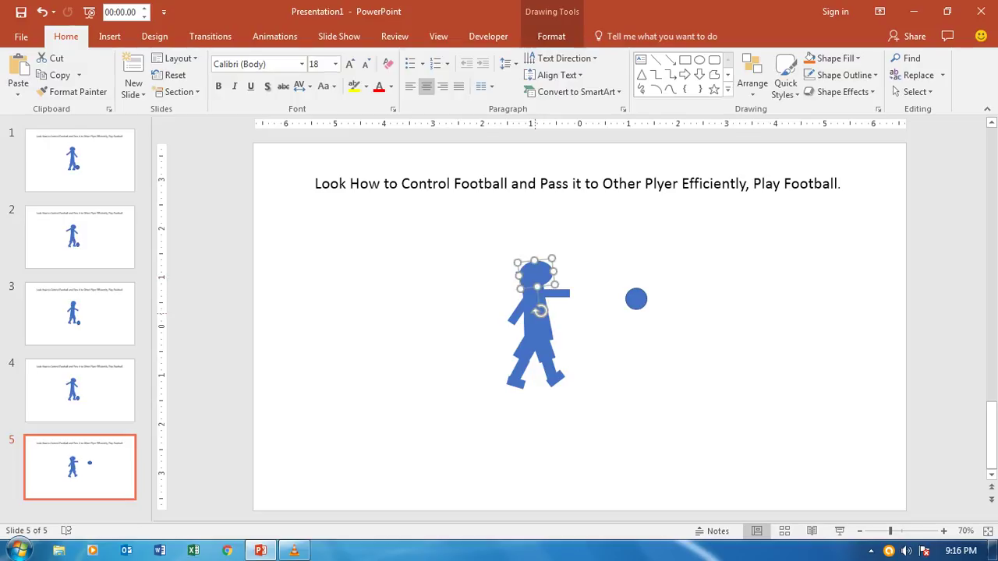
left_click_drag(539, 310, 532, 310)
left_click(618, 325)
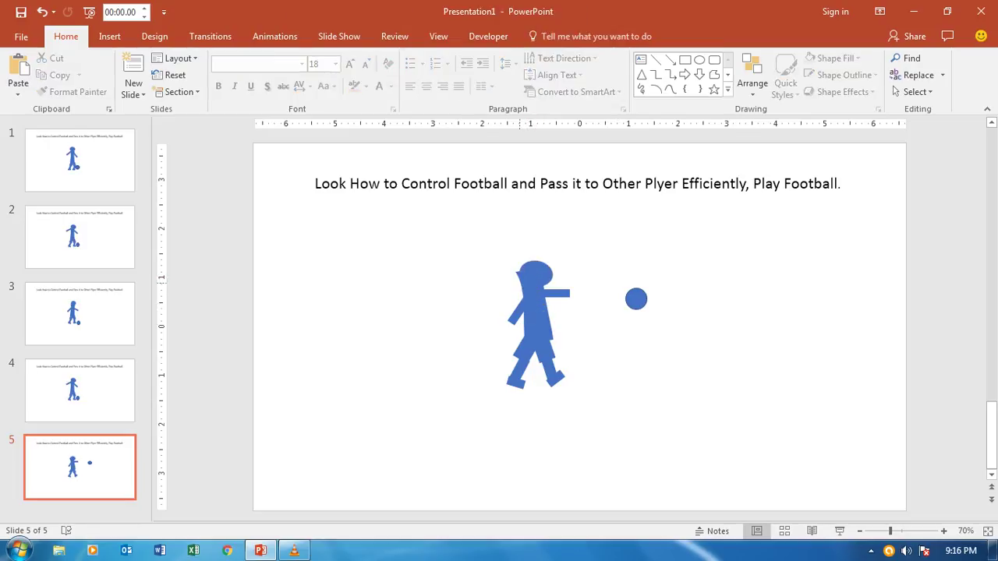
Reshape the head outline by dragging one vertex with Edit Points
left_click(537, 359)
right_click(522, 261)
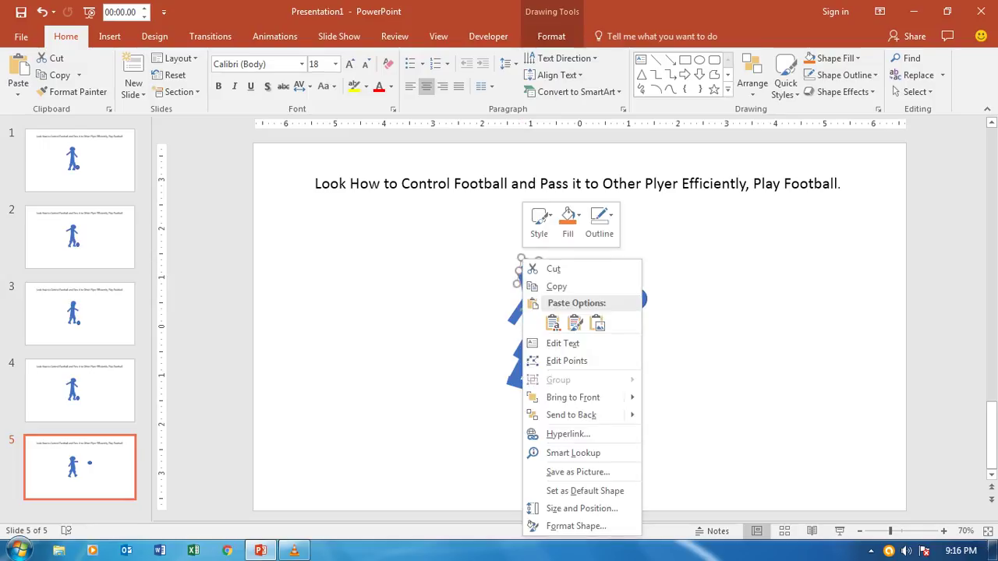
left_click(567, 361)
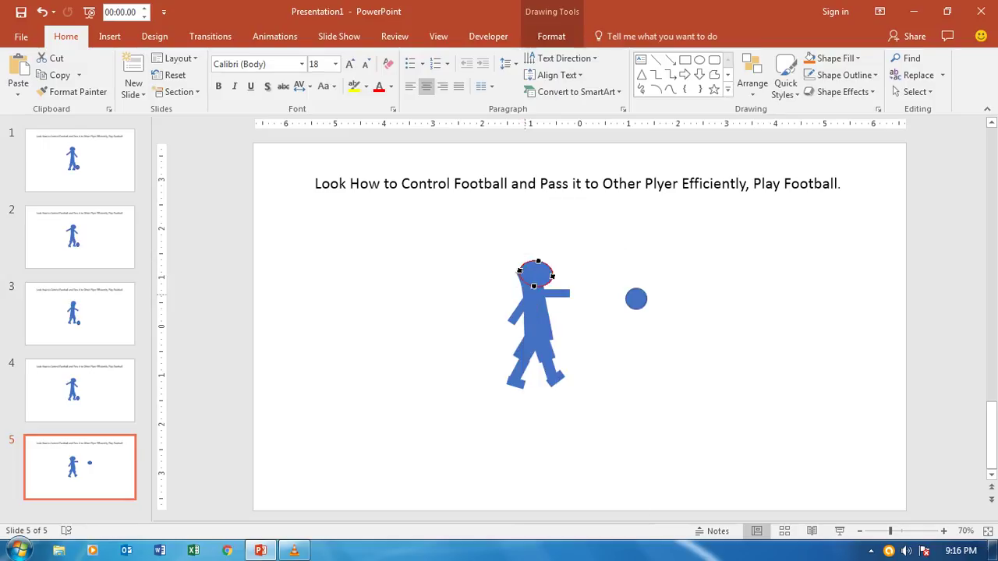
left_click(519, 271)
left_click_drag(519, 270, 514, 265)
key("Escape")
key("Escape")
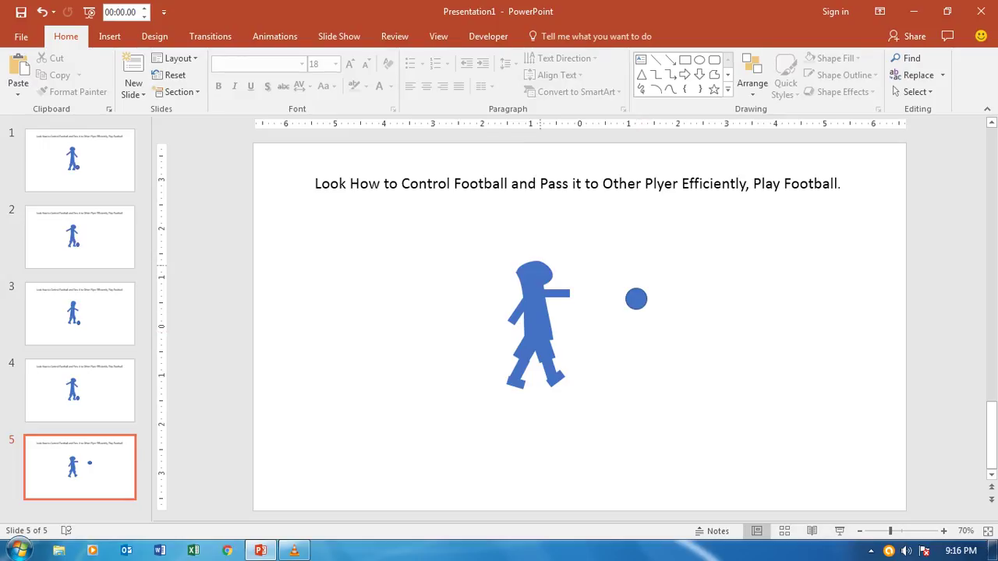
key("ctrl+z")
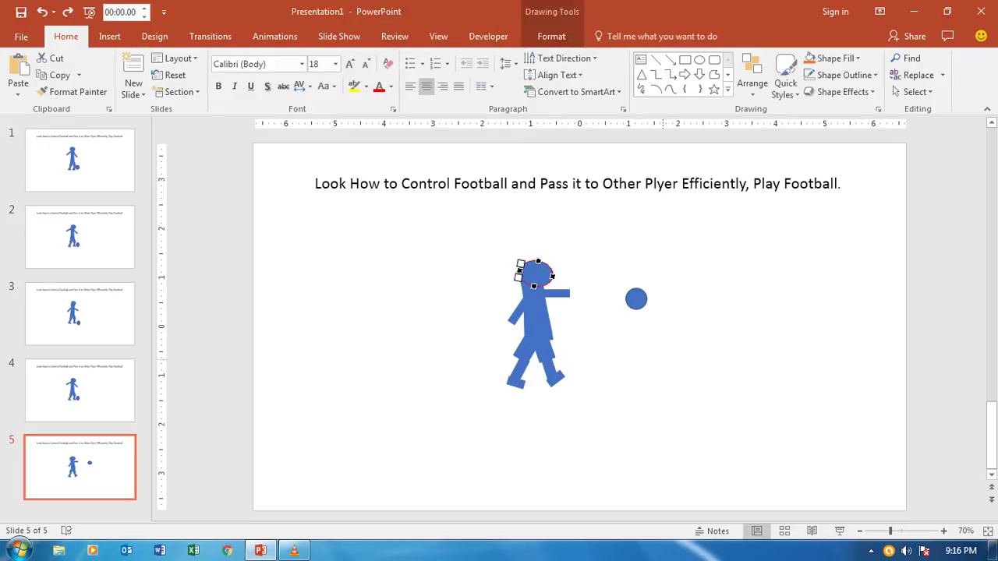
key("ctrl+y")
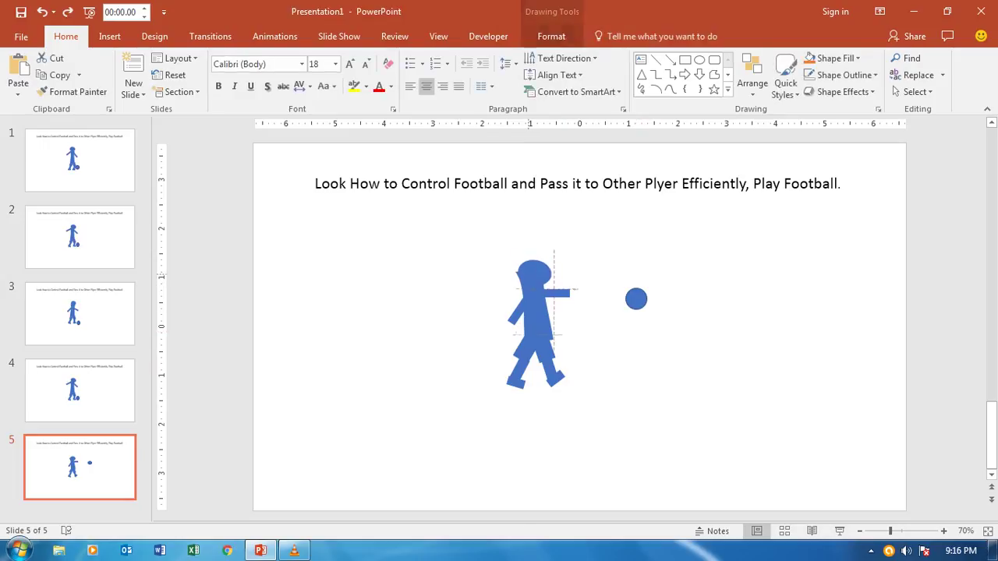
key("Escape")
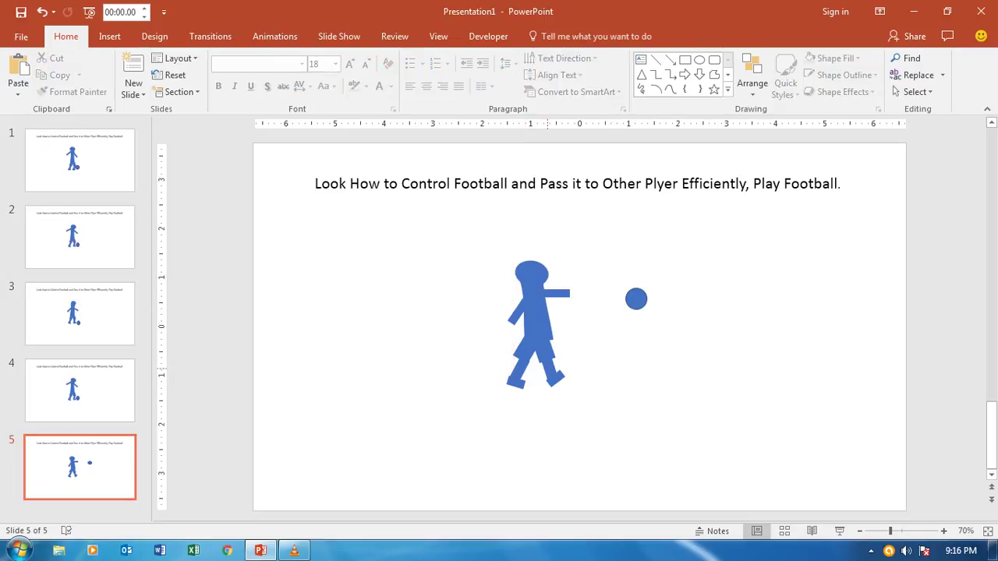
left_click(563, 412)
Pull the leg's lower vertex down-right with Edit Points so the foot points right
right_click(550, 375)
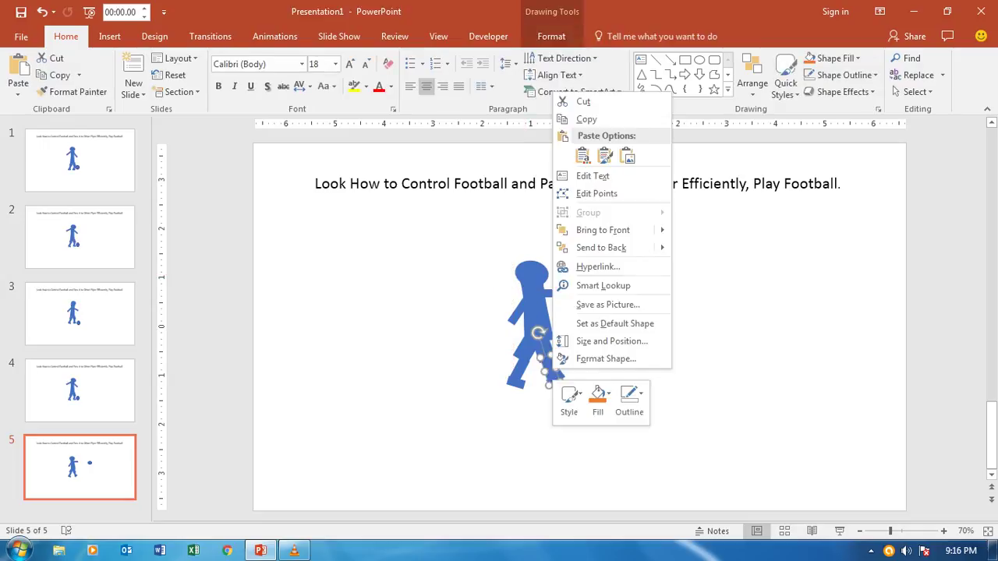
left_click(584, 193)
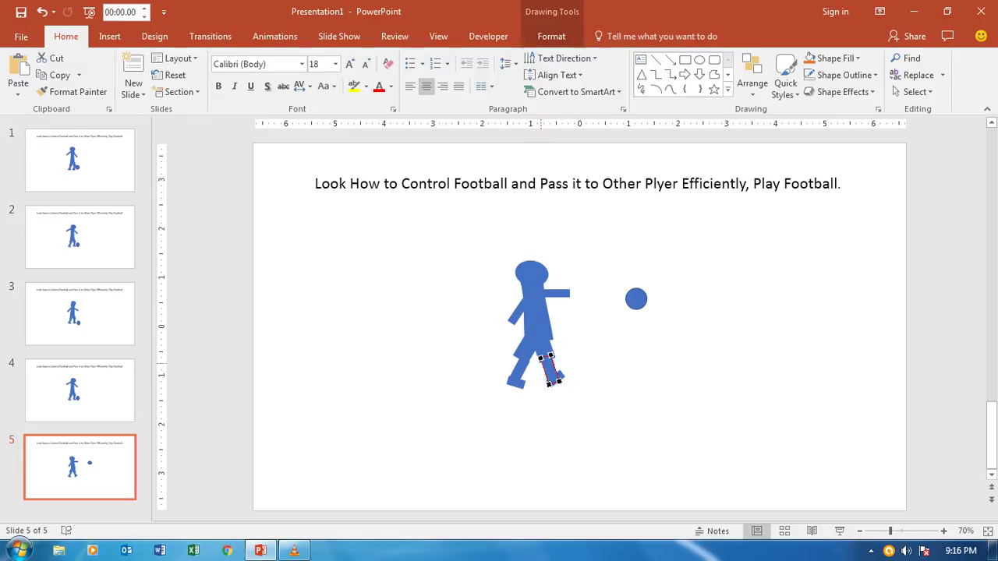
left_click(559, 373)
left_click_drag(558, 378, 561, 382)
key("Escape")
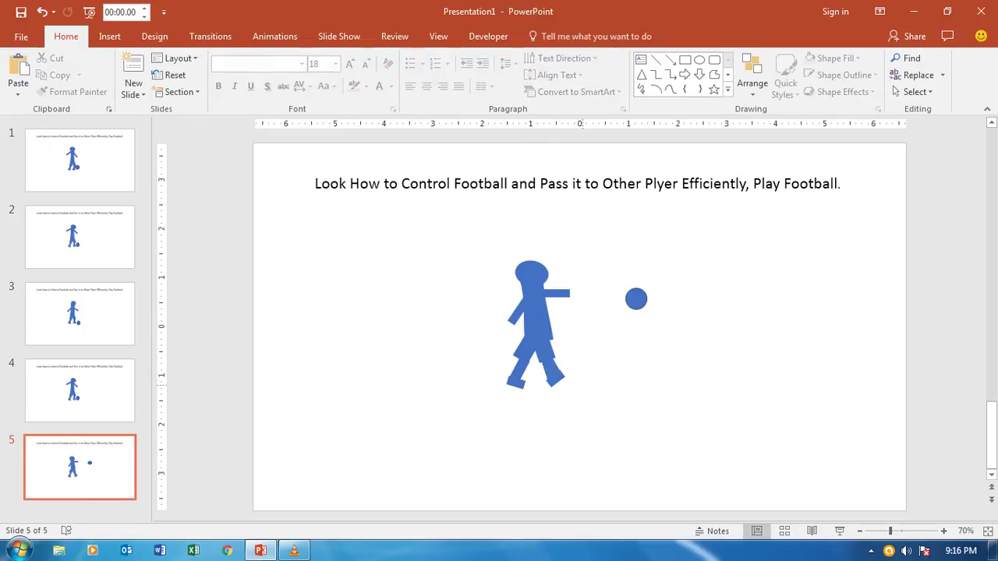
Rotate the foot shape, then try Edit Points on it without changes
left_click(558, 376)
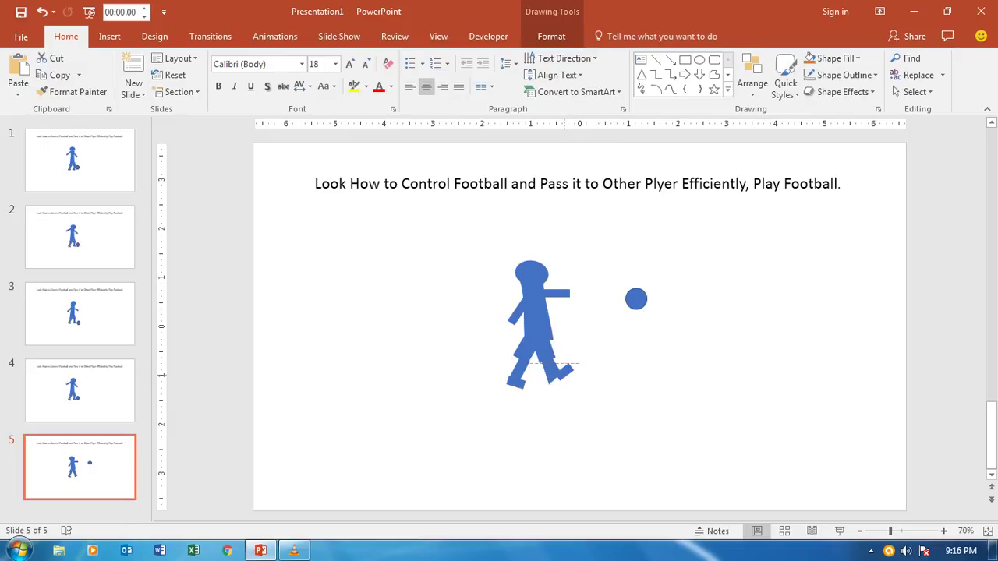
left_click_drag(548, 348, 540, 332)
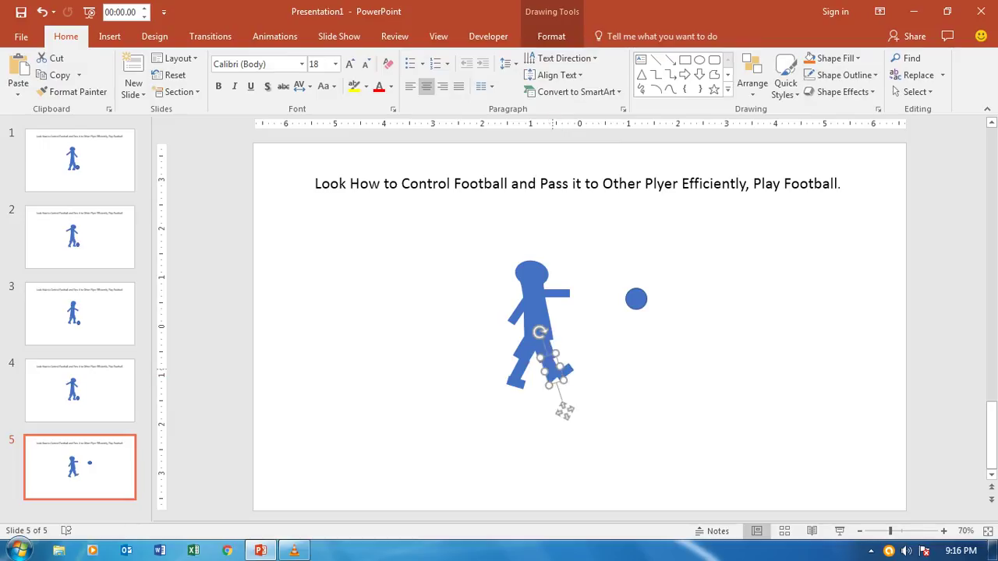
right_click(552, 379)
left_click(598, 213)
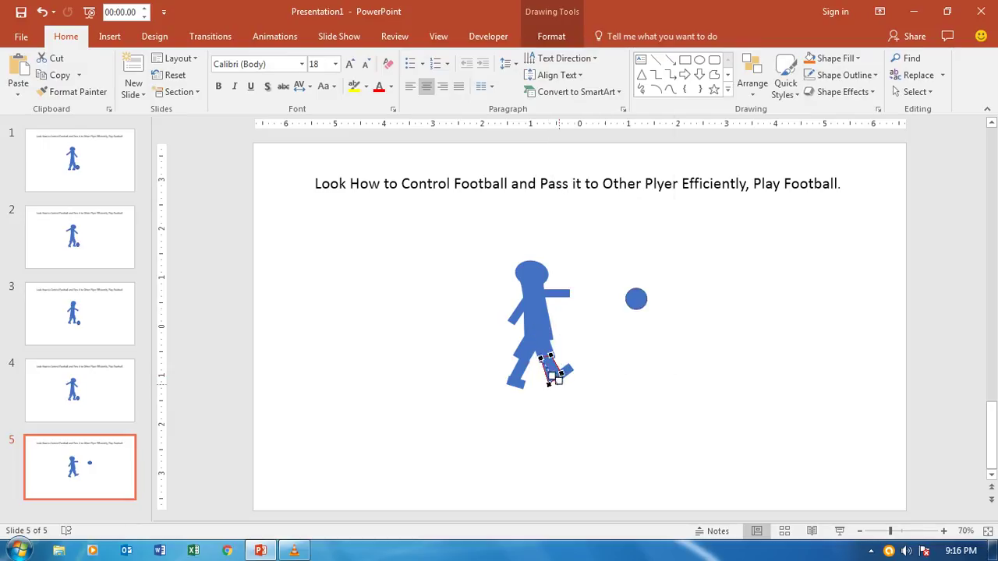
key("Escape")
key("Escape")
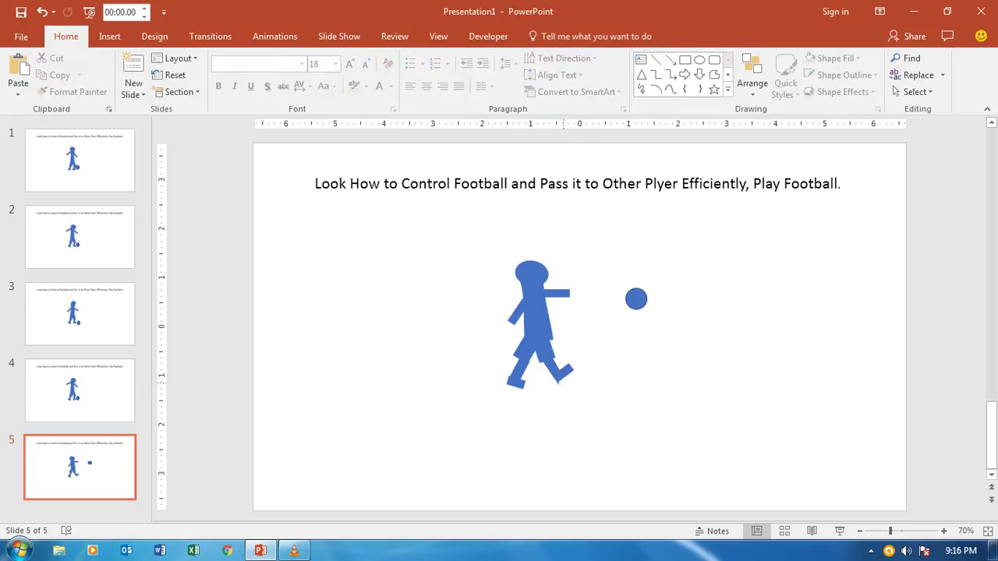
left_click(559, 372)
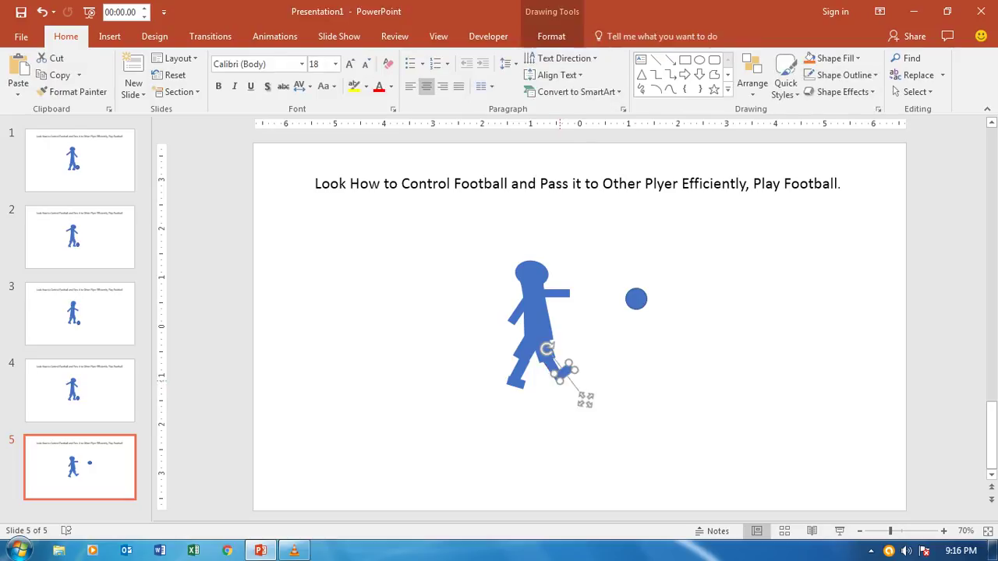
right_click(560, 374)
left_click(605, 198)
left_click(616, 382)
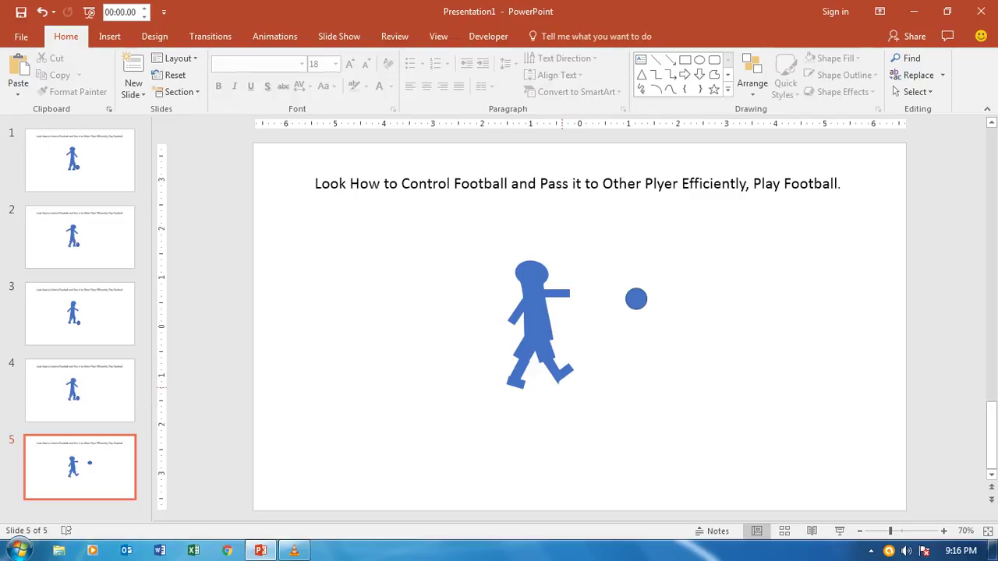
Rotate the back lower leg to a new angle
left_click(527, 370)
mouse_move(537, 338)
left_mouse_down()
mouse_move(505, 385)
mouse_move(526, 351)
left_mouse_up()
key("Escape")
Rotate the back lower leg and fit the foot piece back onto it
left_click(523, 359)
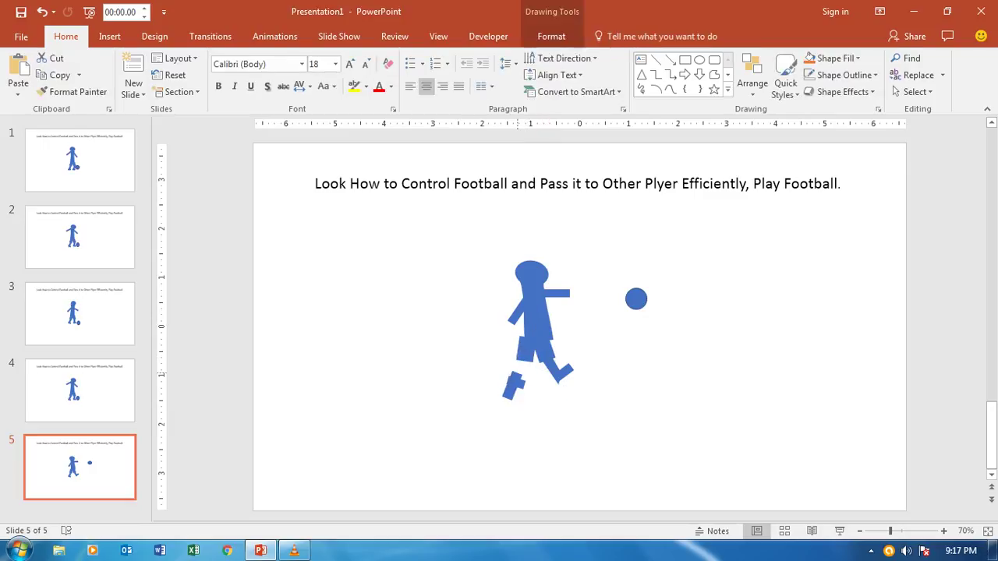
left_click_drag(536, 367, 529, 343)
left_click_drag(498, 421, 517, 374)
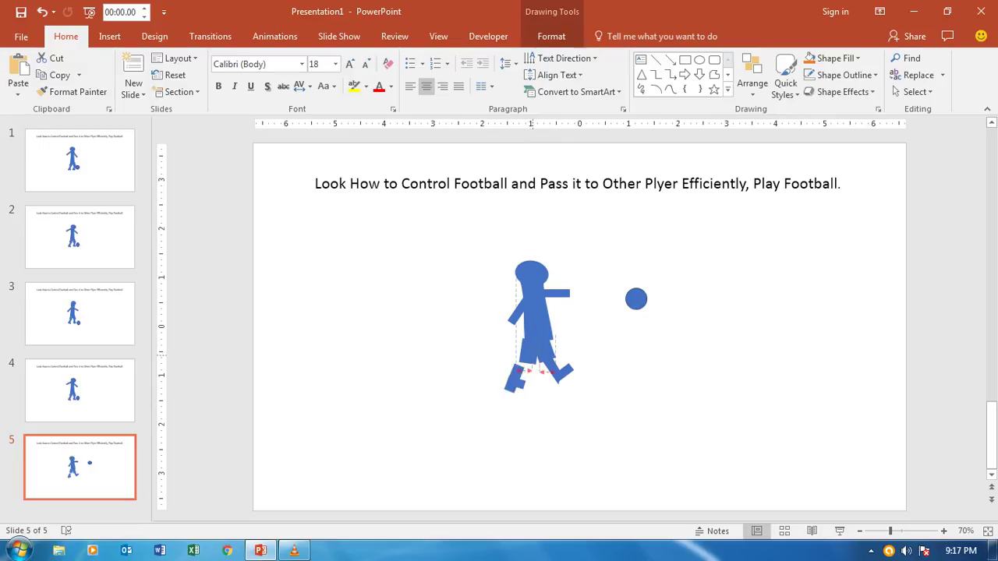
mouse_move(516, 380)
left_mouse_down()
mouse_move(528, 406)
mouse_move(524, 367)
mouse_move(510, 417)
left_mouse_up()
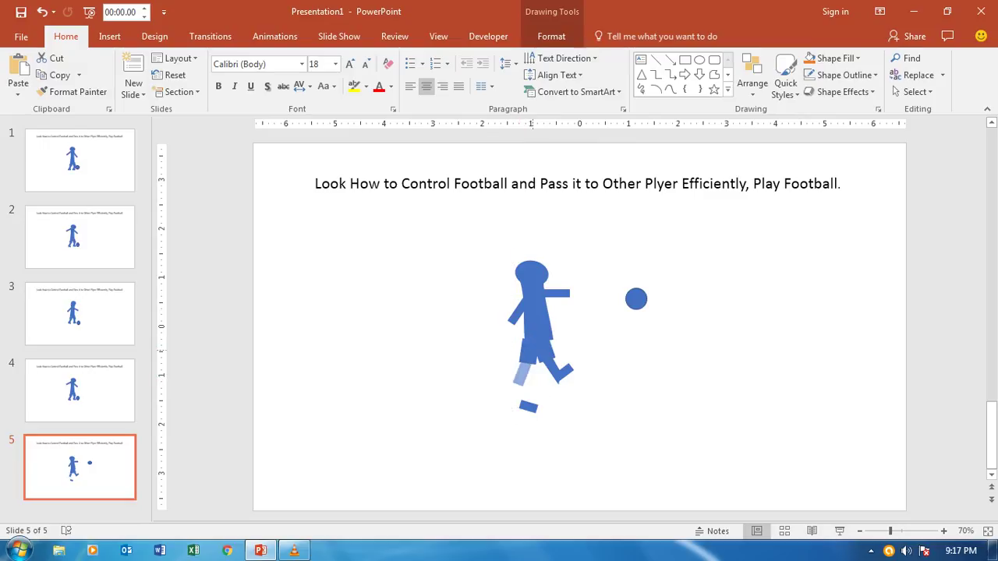
mouse_move(528, 406)
left_mouse_down()
mouse_move(519, 388)
mouse_move(509, 422)
left_mouse_up()
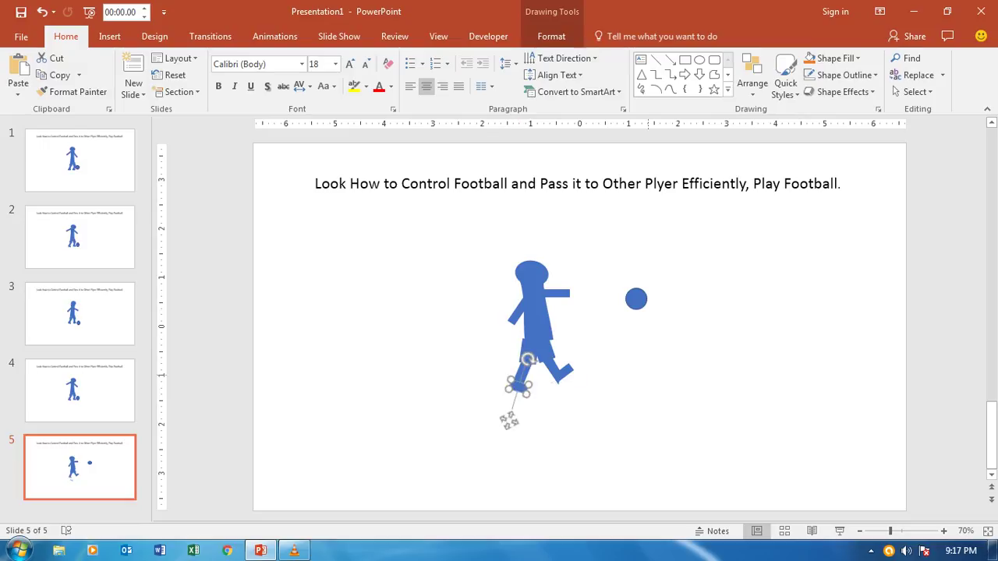
Move the ball higher and slightly to the right
mouse_move(636, 299)
left_mouse_down()
mouse_move(605, 315)
mouse_move(641, 274)
left_mouse_up()
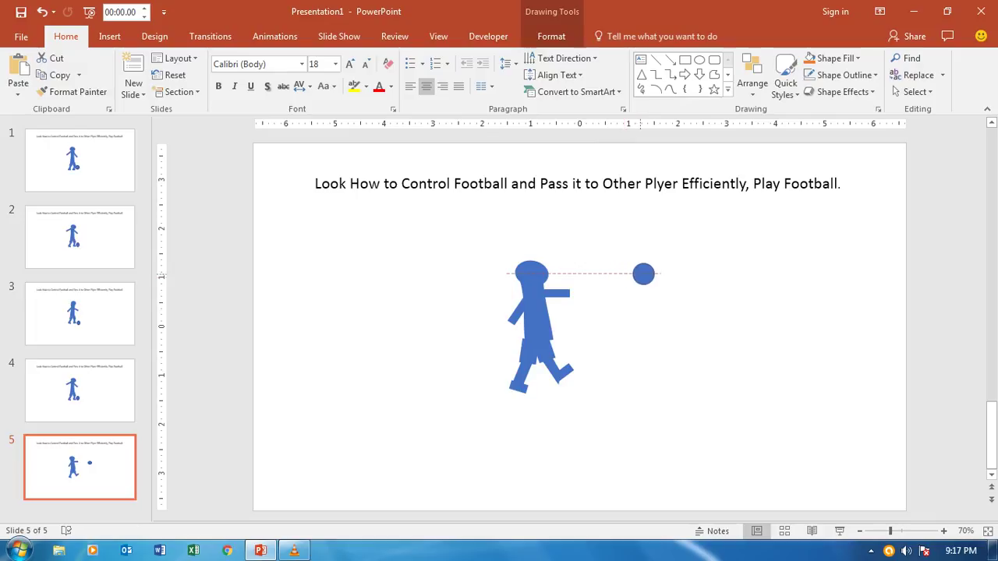
left_click_drag(642, 274, 644, 274)
left_click(643, 315)
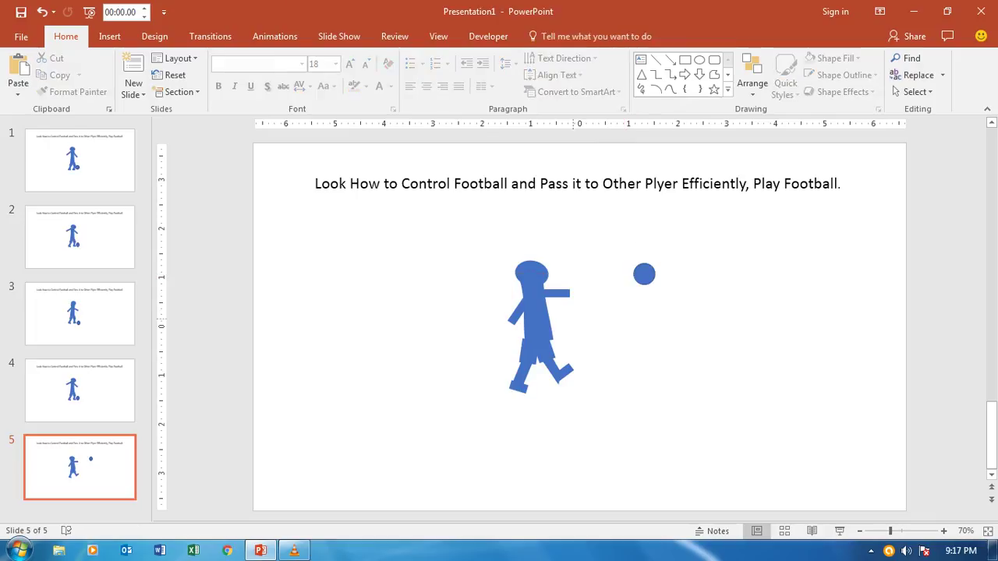
Slightly rotate the front foot after abandoning a back-leg move
left_click(531, 273)
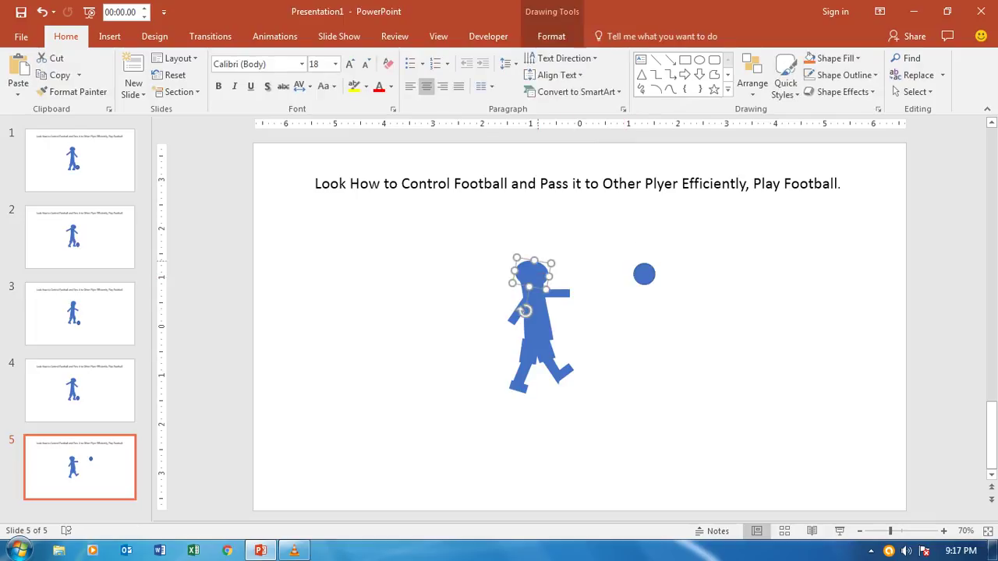
left_click(589, 343)
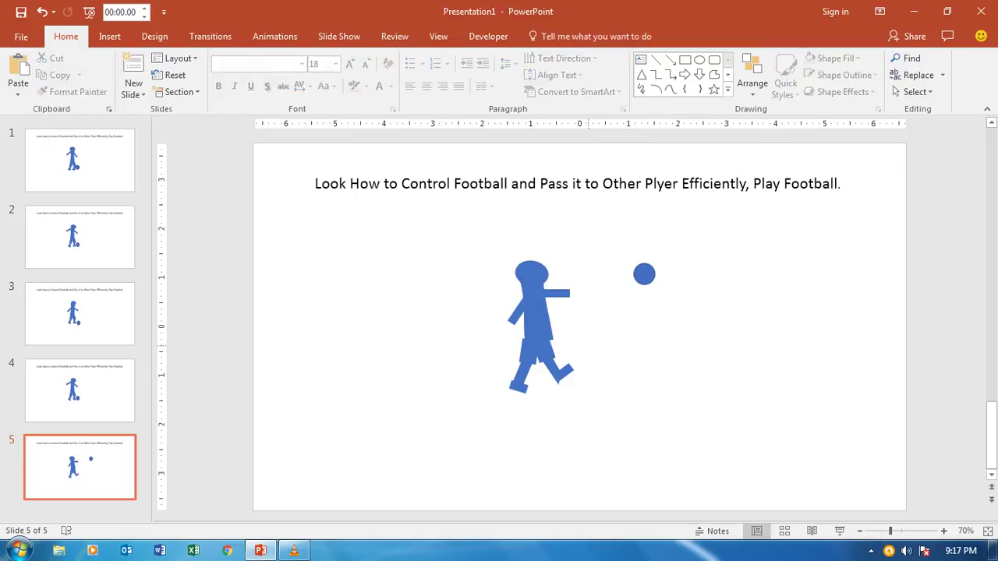
left_click(522, 390)
left_click_drag(522, 395, 526, 368)
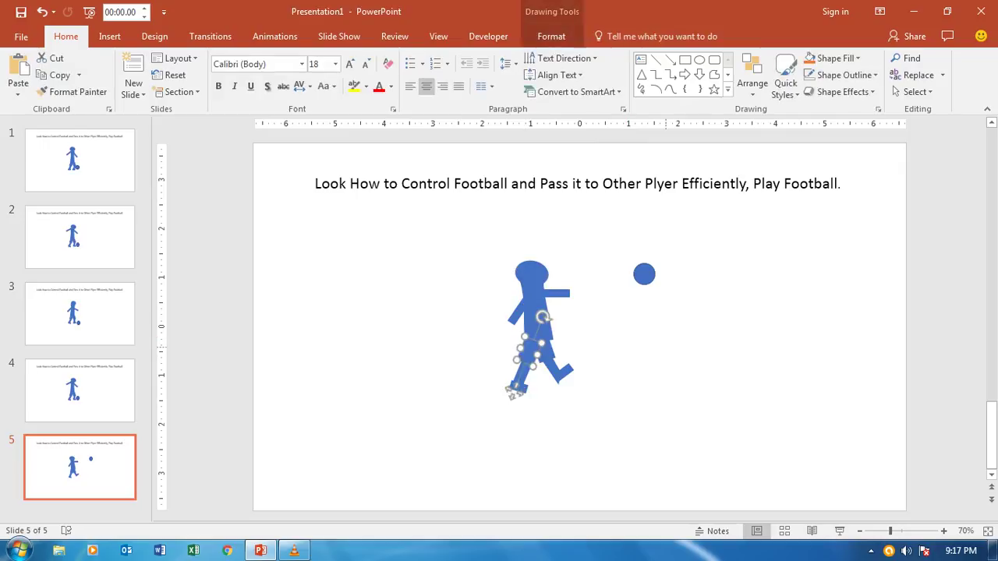
key("Escape")
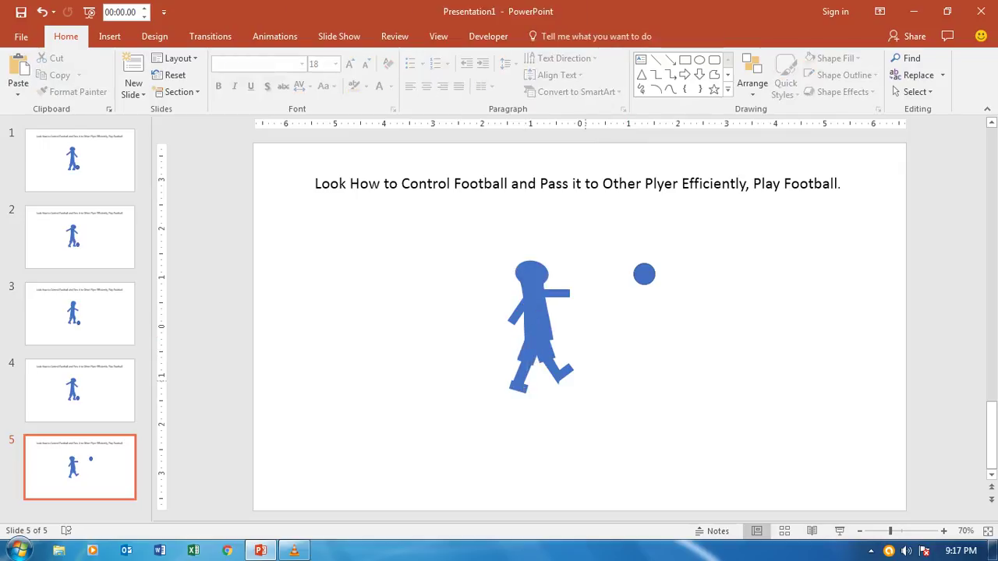
left_click(563, 373)
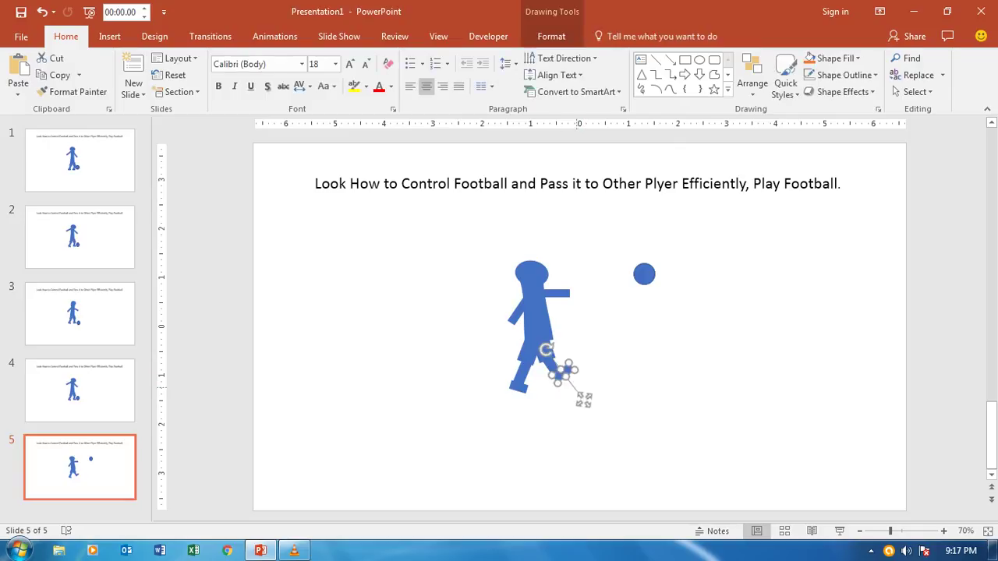
left_click_drag(584, 399, 585, 398)
key("Escape")
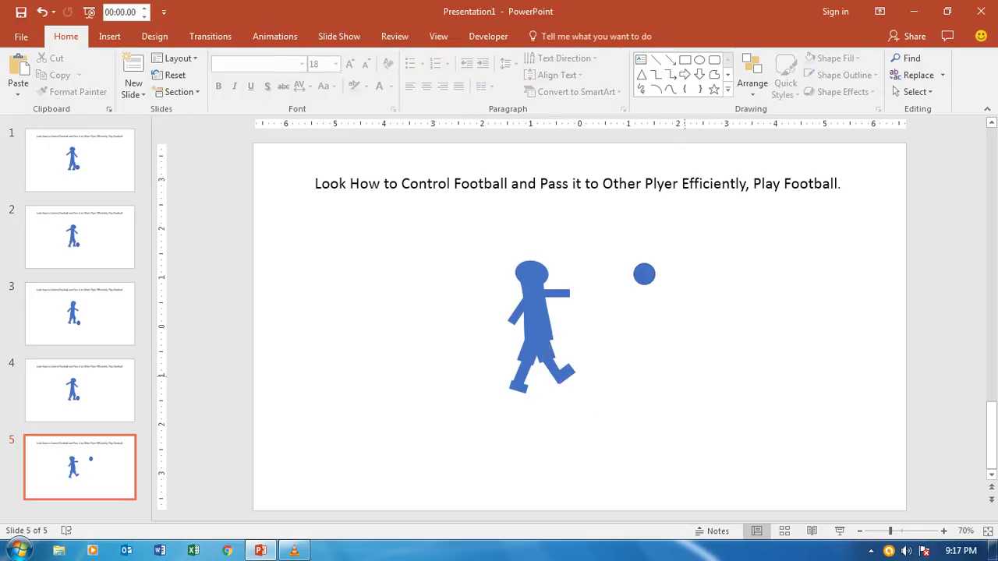
Reposition the front foot up beside the front leg
left_click(585, 400)
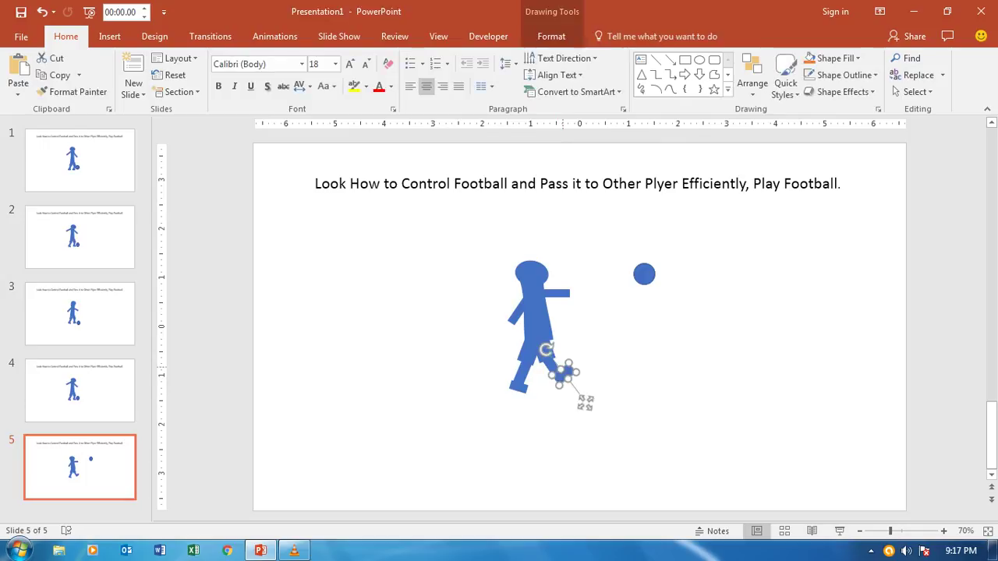
left_click_drag(585, 401, 565, 375)
left_click(650, 379)
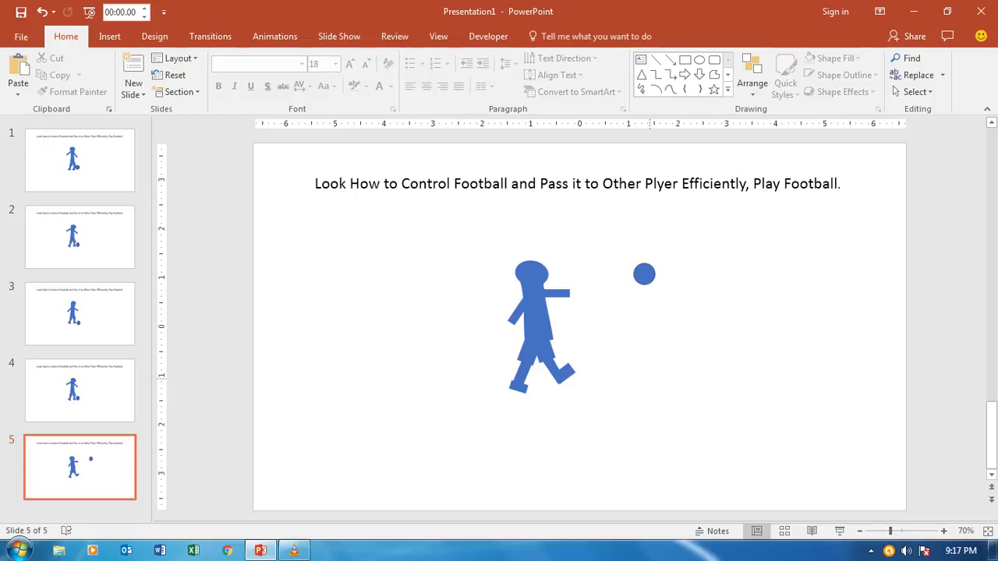
left_click(584, 400)
key("Escape")
left_click(584, 400)
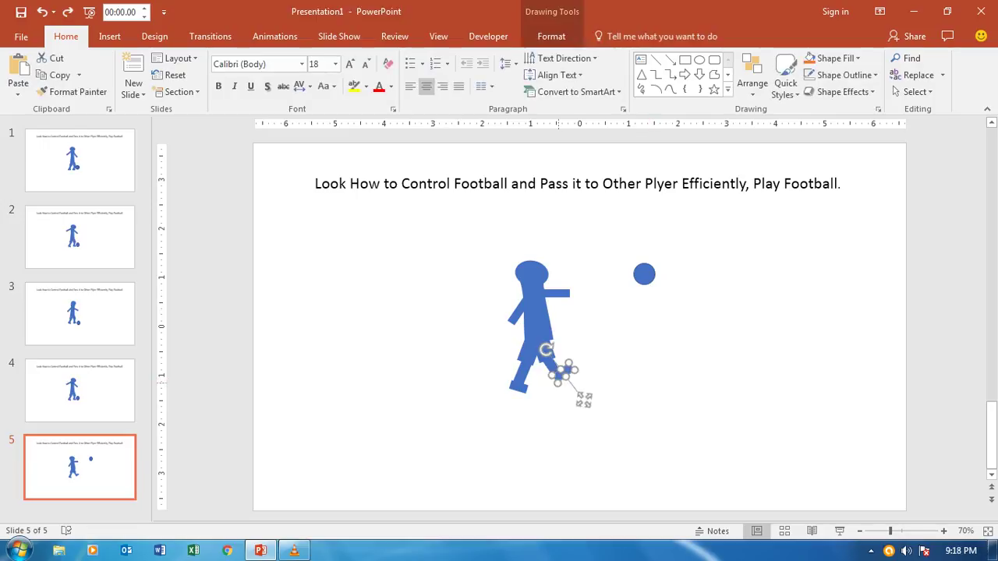
Drag the front foot's tip vertex lower-right with Edit Points to lengthen it
right_click(558, 380)
left_click(603, 227)
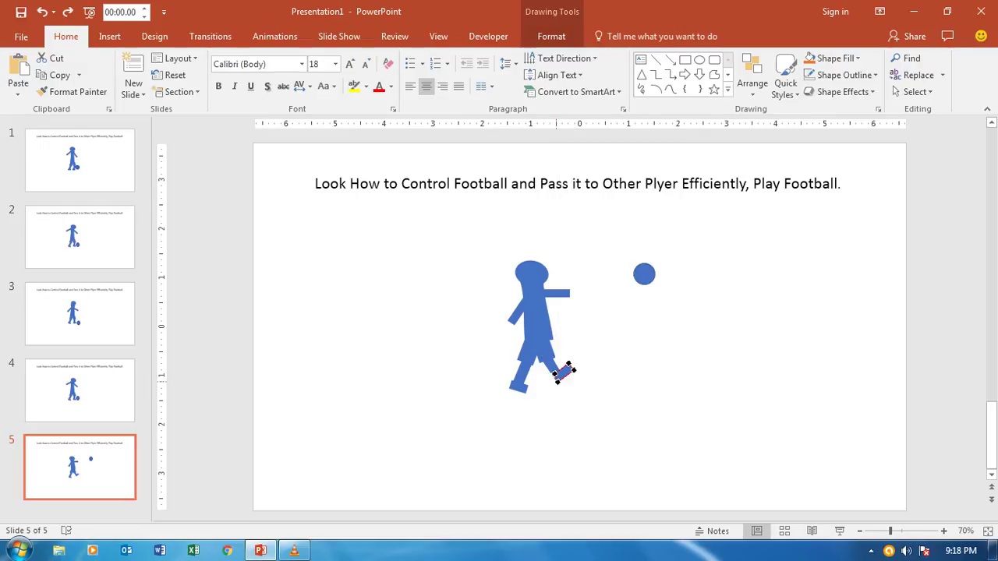
left_click_drag(557, 377, 572, 372)
left_click(649, 437)
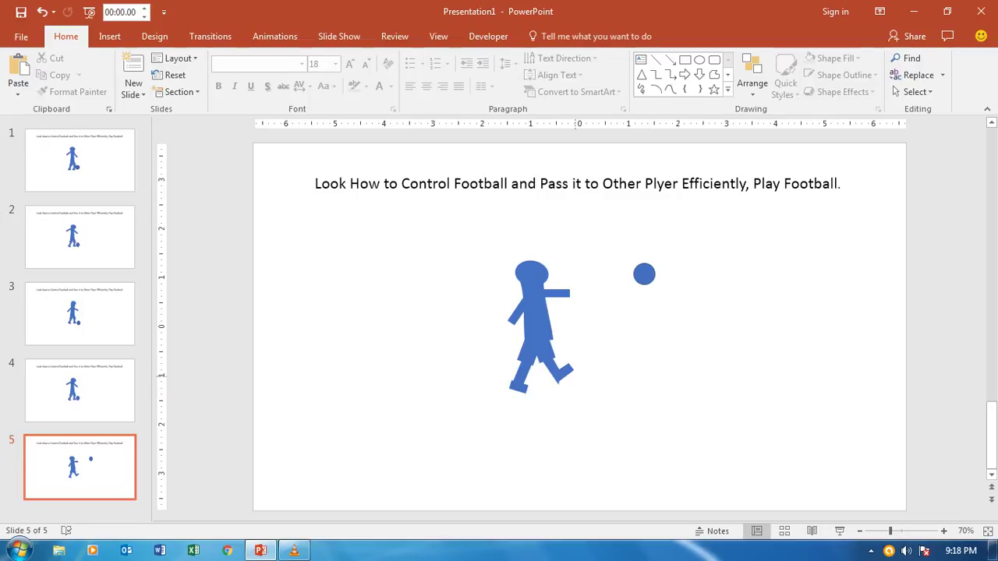
left_click(563, 376)
left_click_drag(572, 373, 565, 379)
left_click(580, 402)
Adjust the front lower leg and reattach the reshaped foot to it
left_click(563, 377)
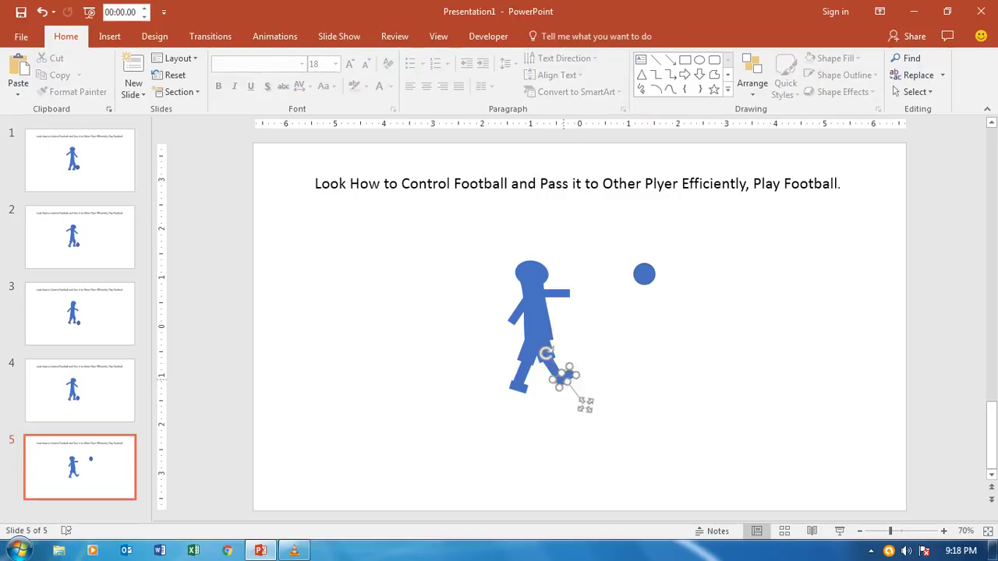
left_click_drag(585, 404, 663, 400)
left_click(559, 408)
mouse_move(566, 414)
left_mouse_down()
mouse_move(562, 406)
mouse_move(571, 412)
left_mouse_up()
left_click_drag(643, 374, 567, 374)
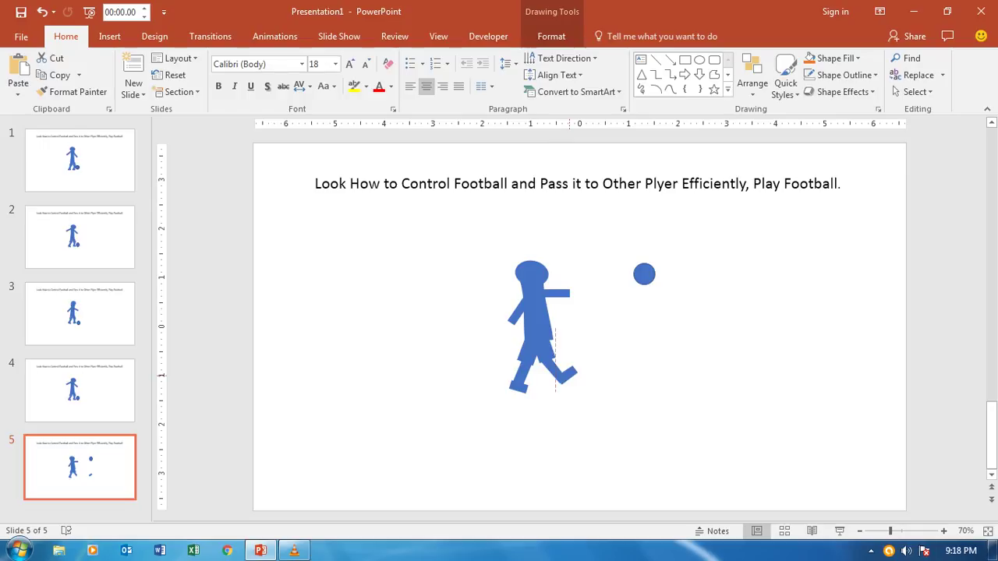
key("Escape")
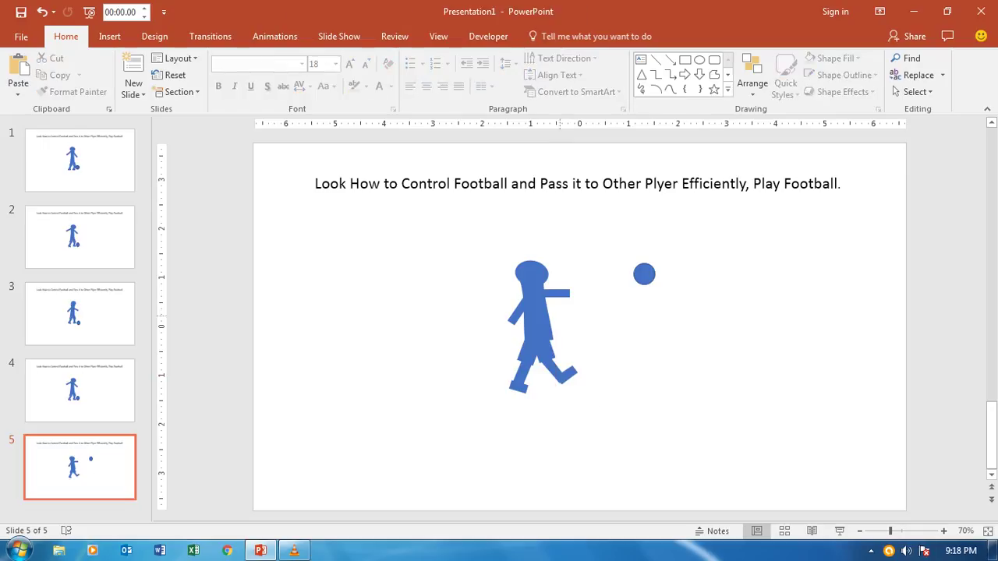
Rotate and move the forward arm so it points up to the right
left_click(562, 291)
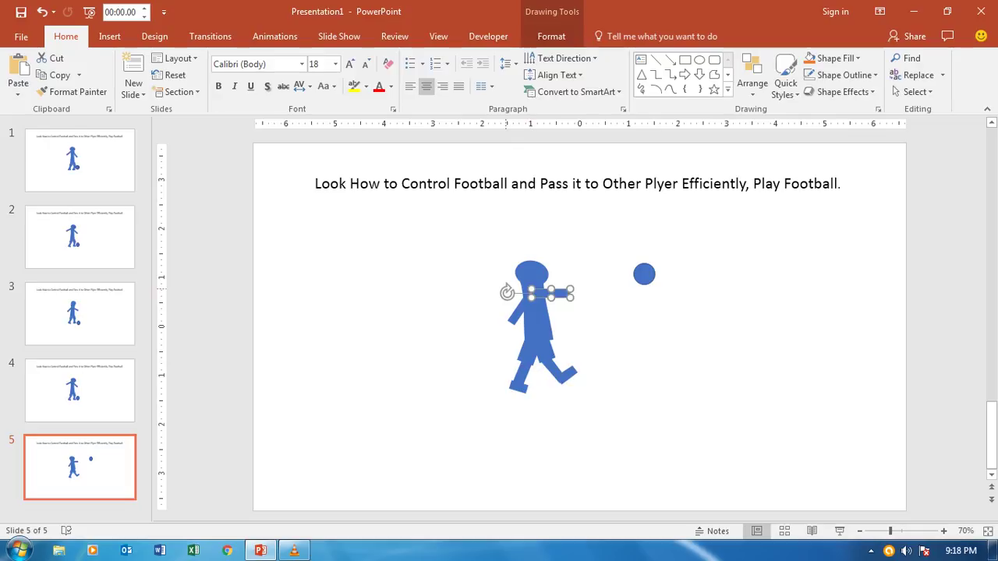
left_click_drag(508, 291, 512, 287)
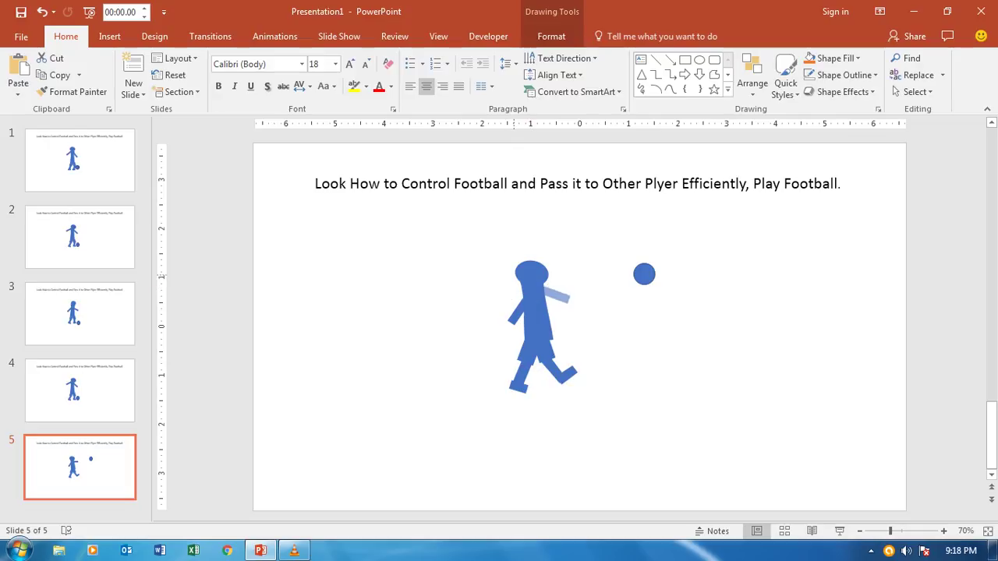
left_click_drag(512, 287, 511, 272)
left_click(573, 301)
mouse_move(563, 297)
left_mouse_down()
mouse_move(558, 311)
mouse_move(558, 293)
mouse_move(516, 332)
left_mouse_up()
left_click_drag(516, 332, 517, 334)
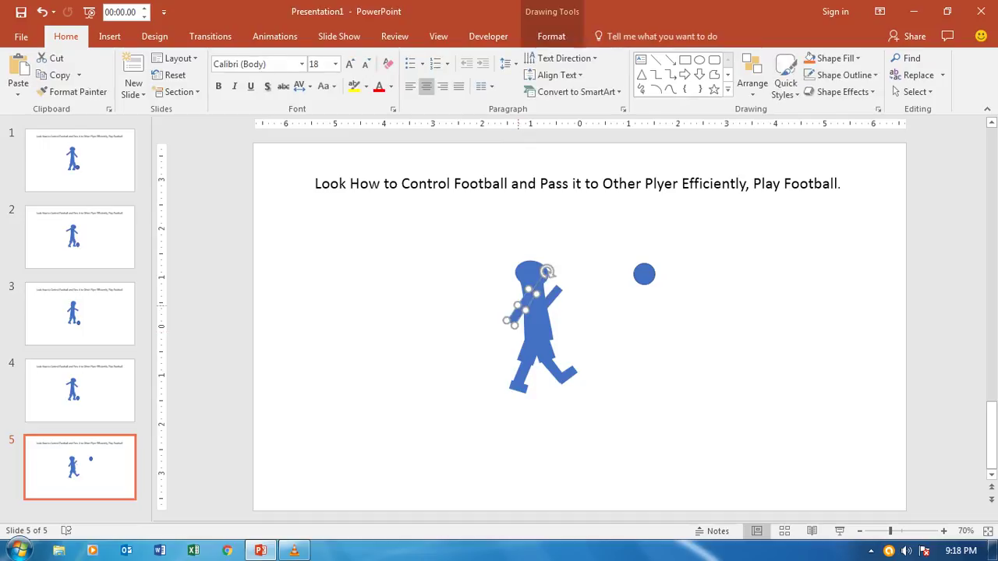
Angle the back arm down to the left
left_click_drag(547, 272, 538, 273)
key("Escape")
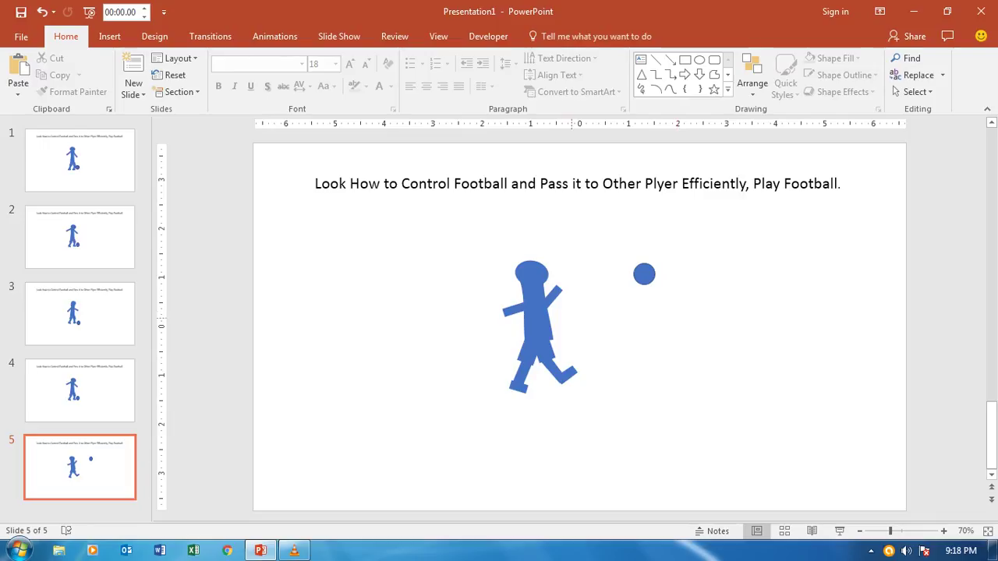
left_click(559, 296)
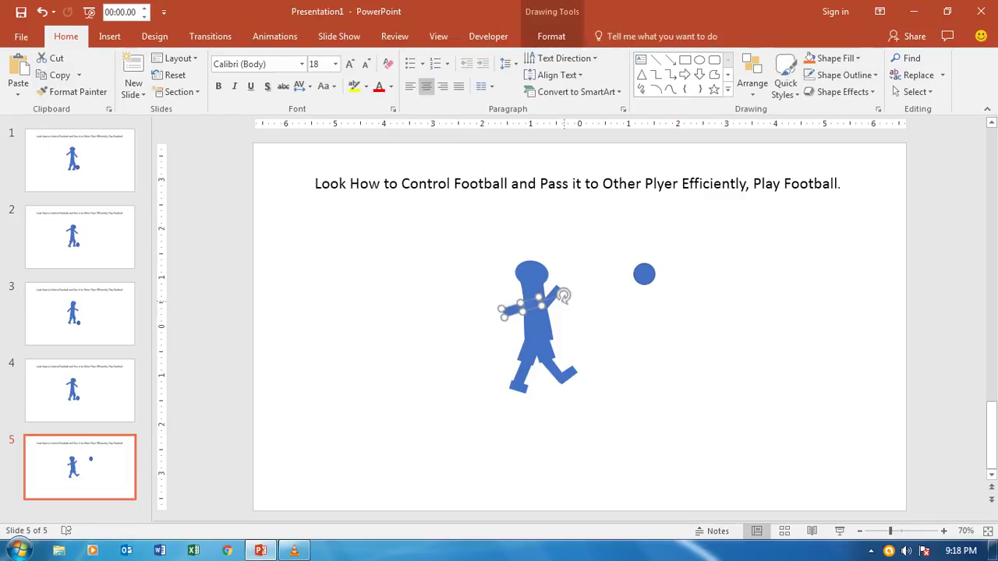
left_click_drag(563, 295, 560, 294)
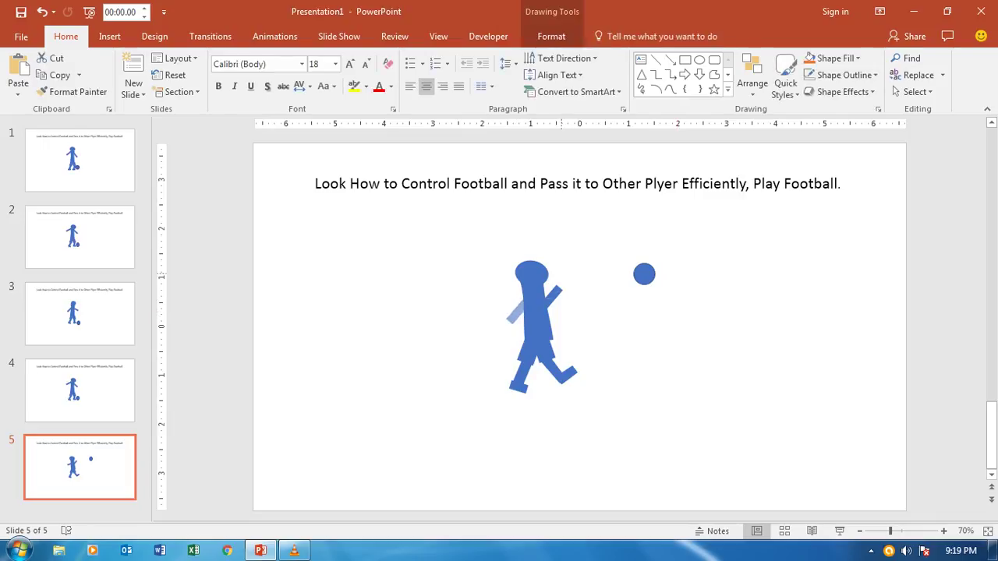
left_click_drag(560, 293, 560, 294)
key("Escape")
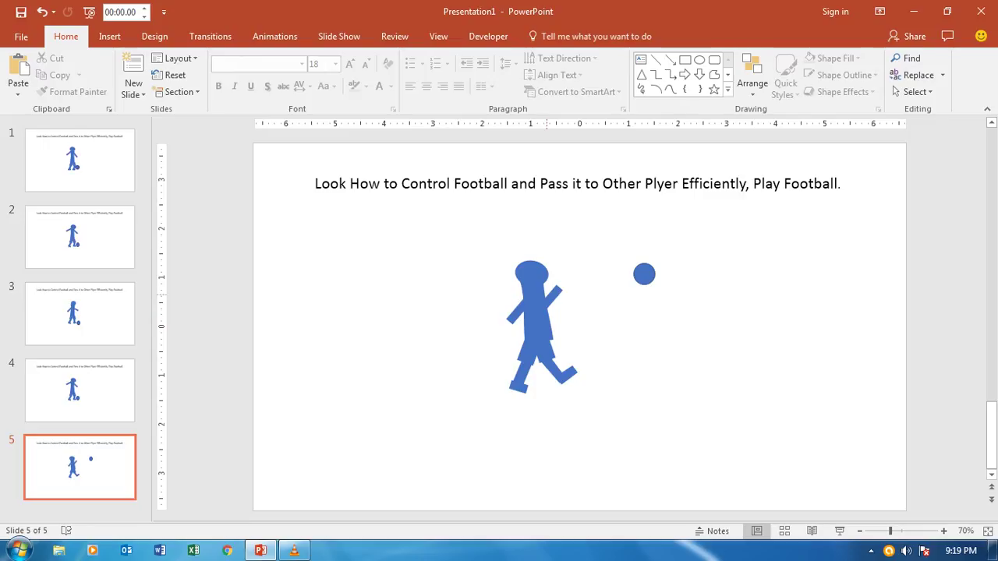
Step through slides 1 to 5 to review each pose of the kick
left_click(79, 160)
left_click(80, 237)
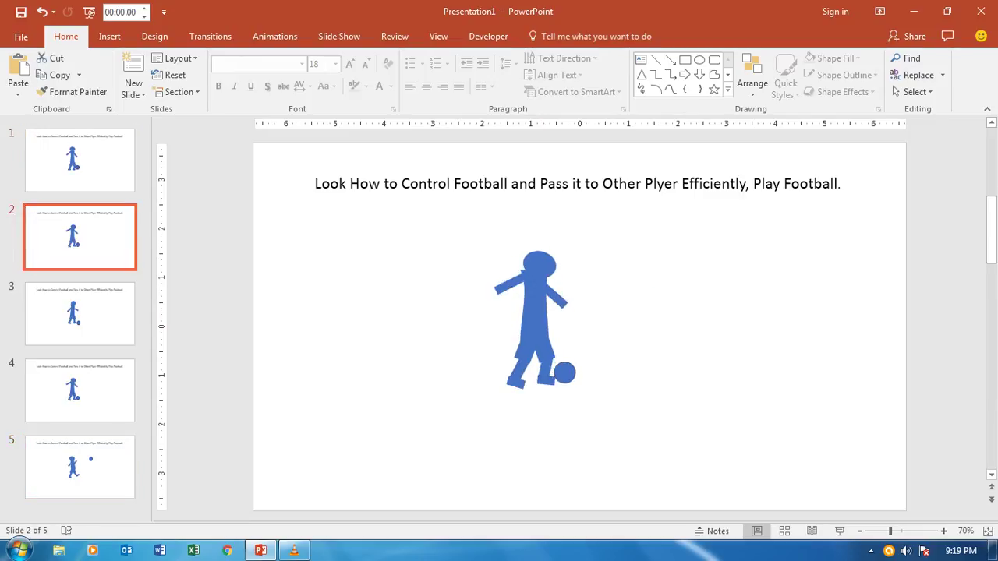
left_click(79, 314)
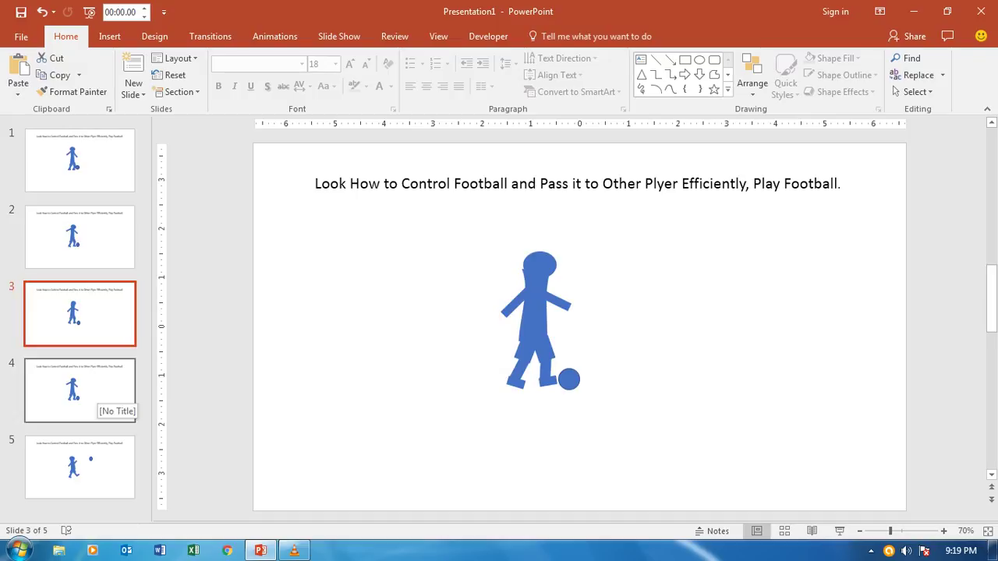
left_click(94, 397)
left_click(80, 466)
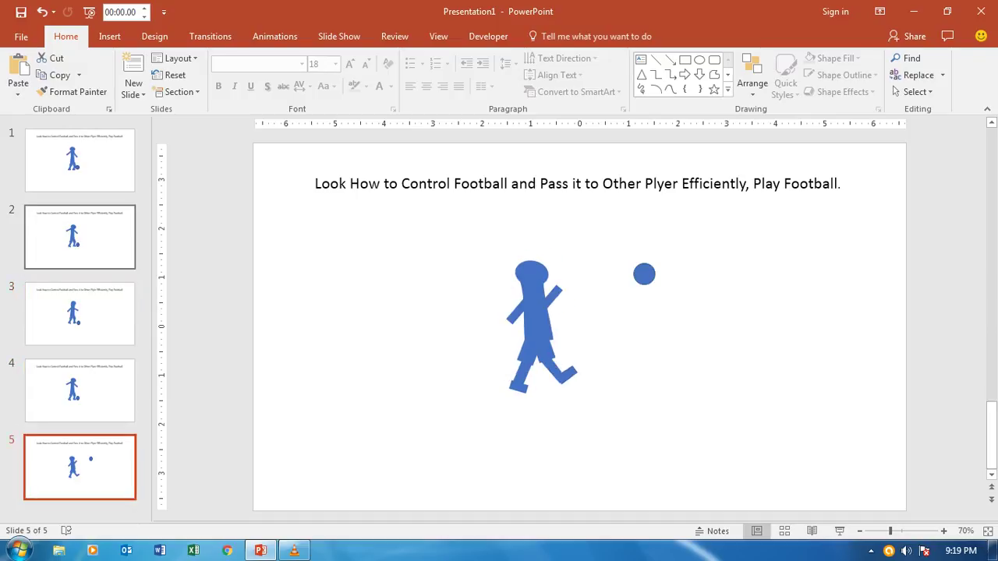
Revisit slides 1–3 and the final kick on slide 5 to compare the frames
left_click(80, 160)
left_click(79, 236)
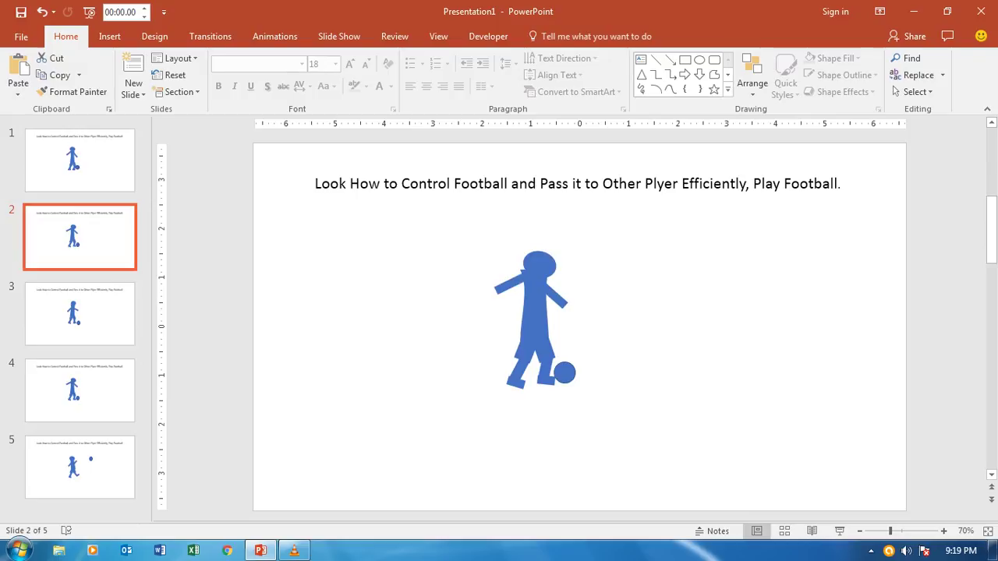
left_click(79, 314)
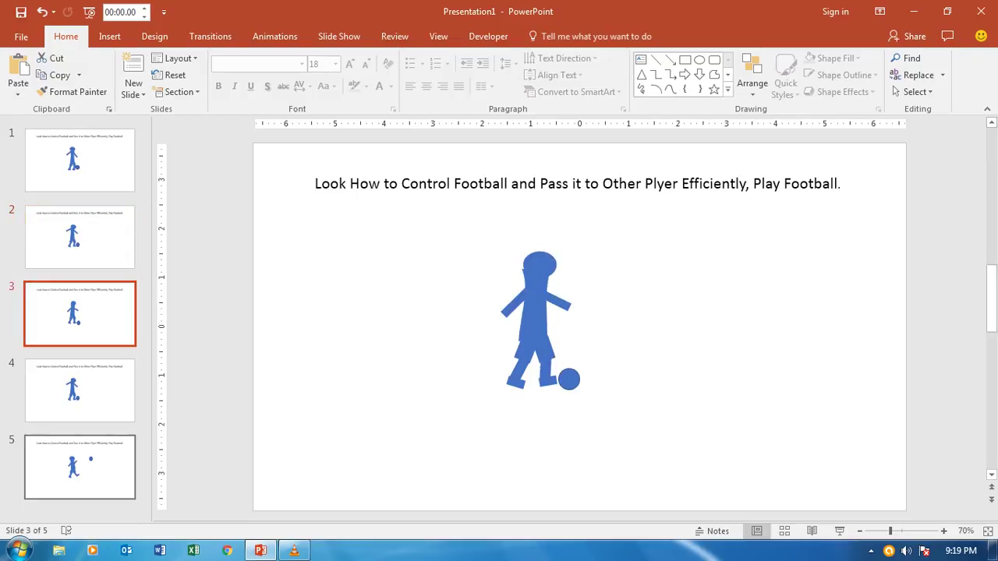
left_click(87, 472)
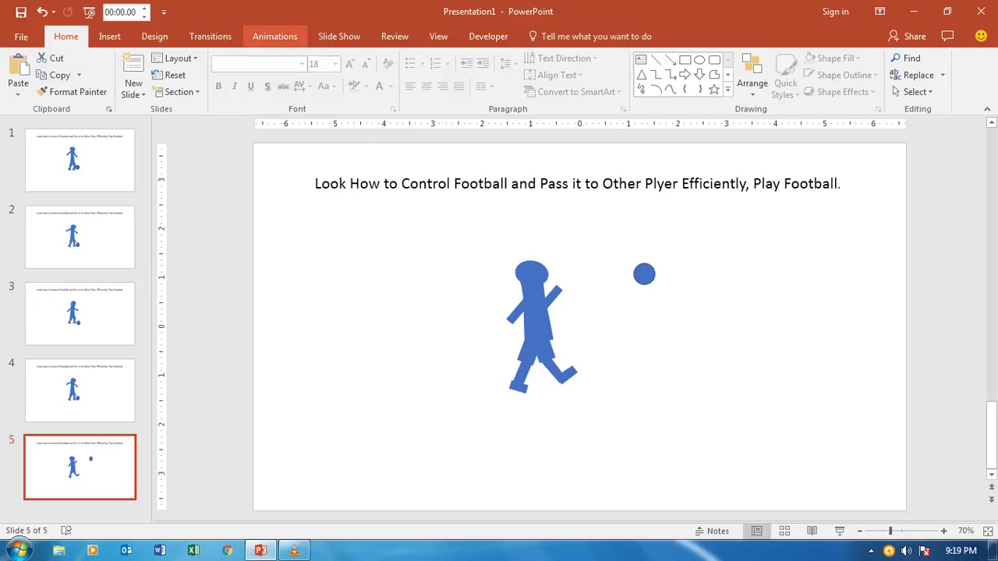
left_click(339, 36)
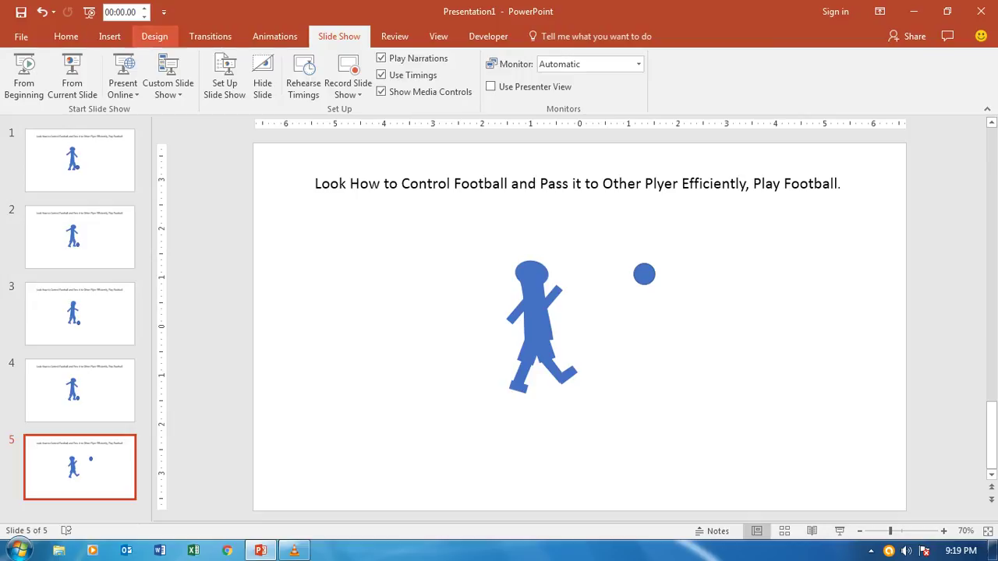
Set slides 5 and 4 to advance automatically after 00:01.00 instead of on mouse click
left_click(210, 36)
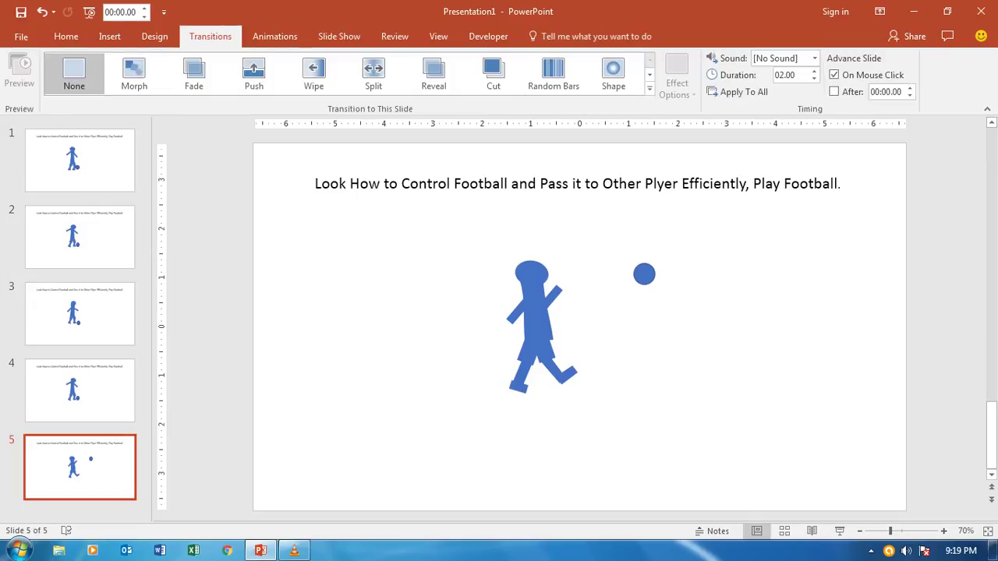
left_click(834, 75)
left_click(834, 91)
left_click(910, 88)
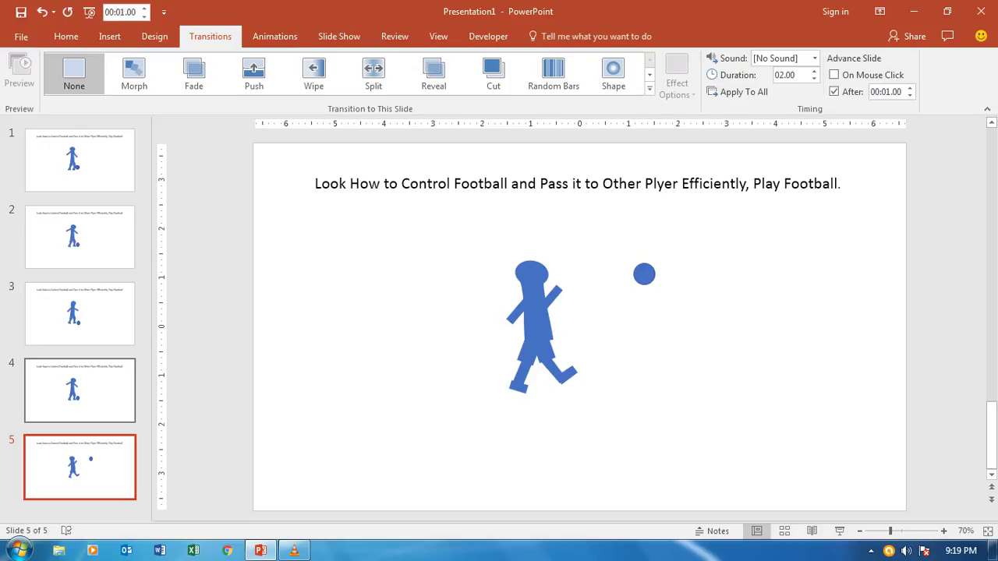
left_click(80, 390)
left_click(833, 75)
left_click(833, 91)
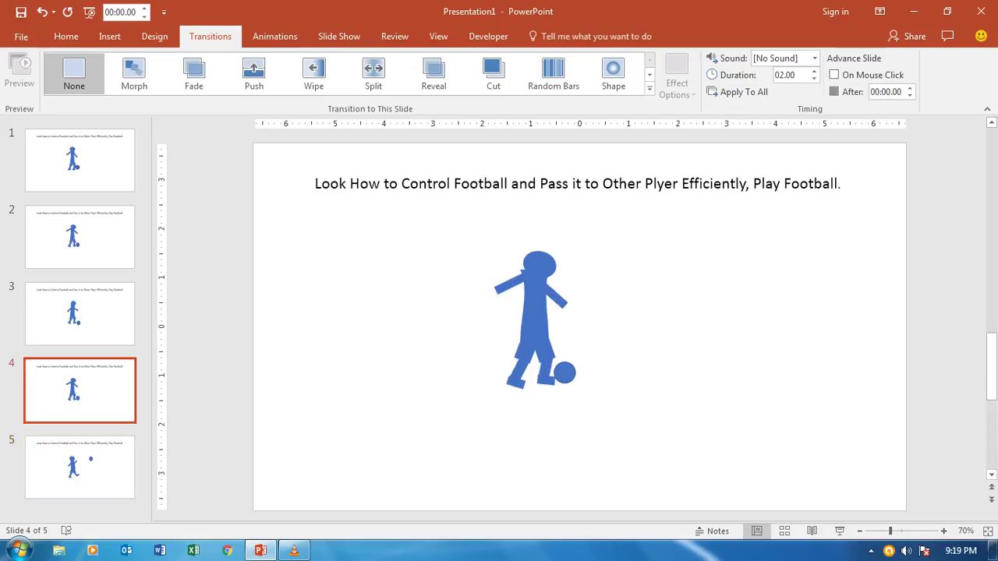
left_click(910, 88)
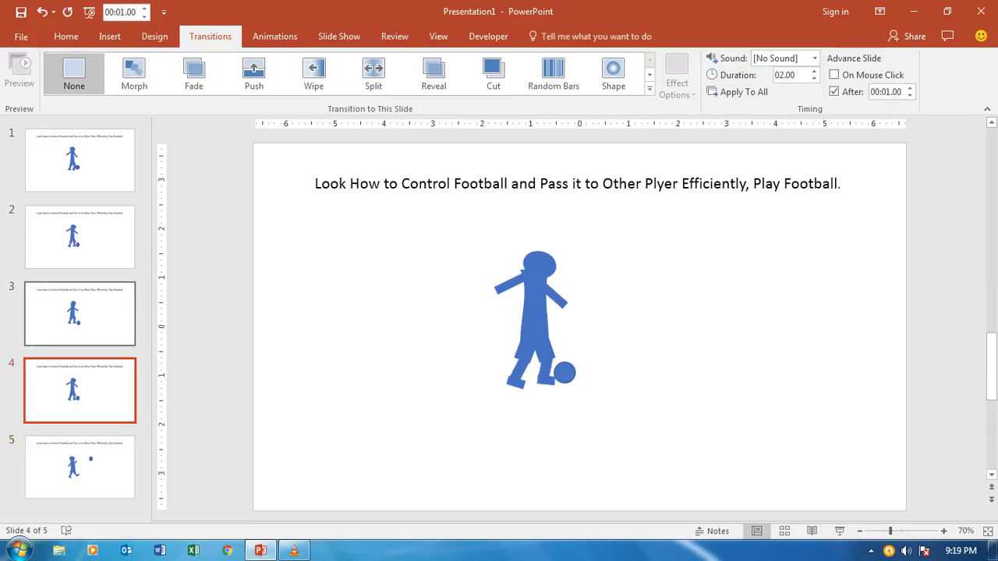
Set slides 3, 2 and 1 to advance automatically after 00:01.00
left_click(79, 313)
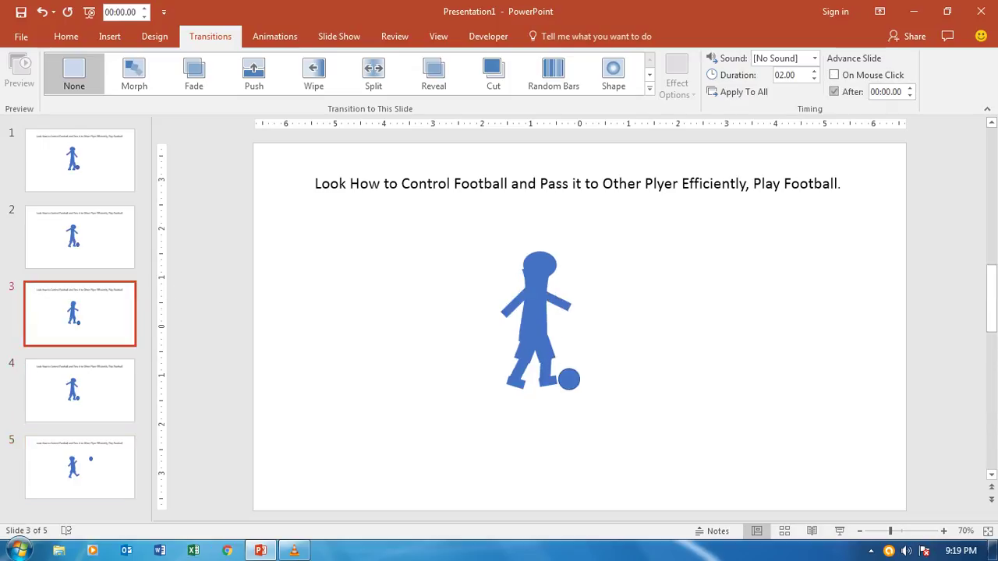
left_click(910, 88)
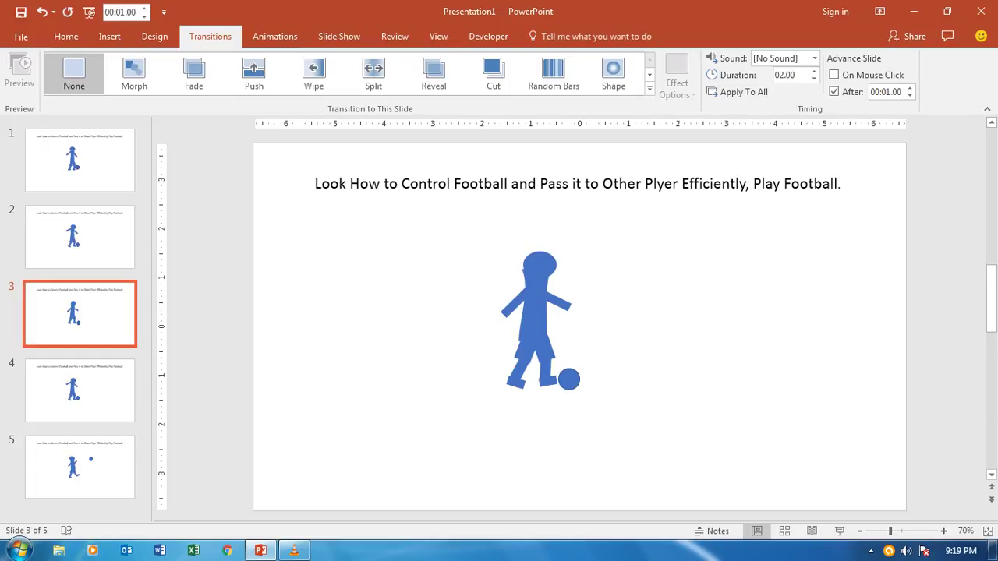
left_click(79, 237)
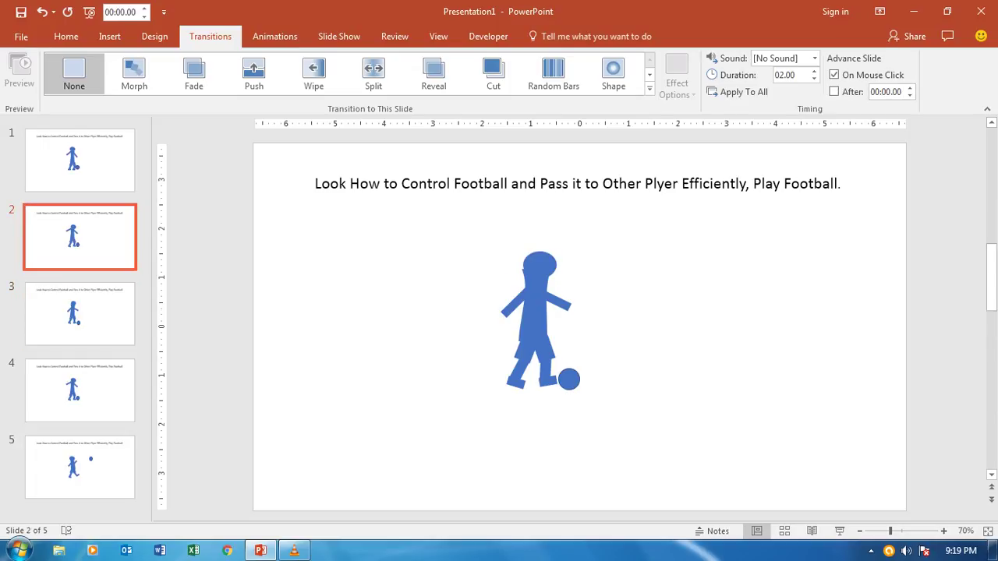
left_click(909, 88)
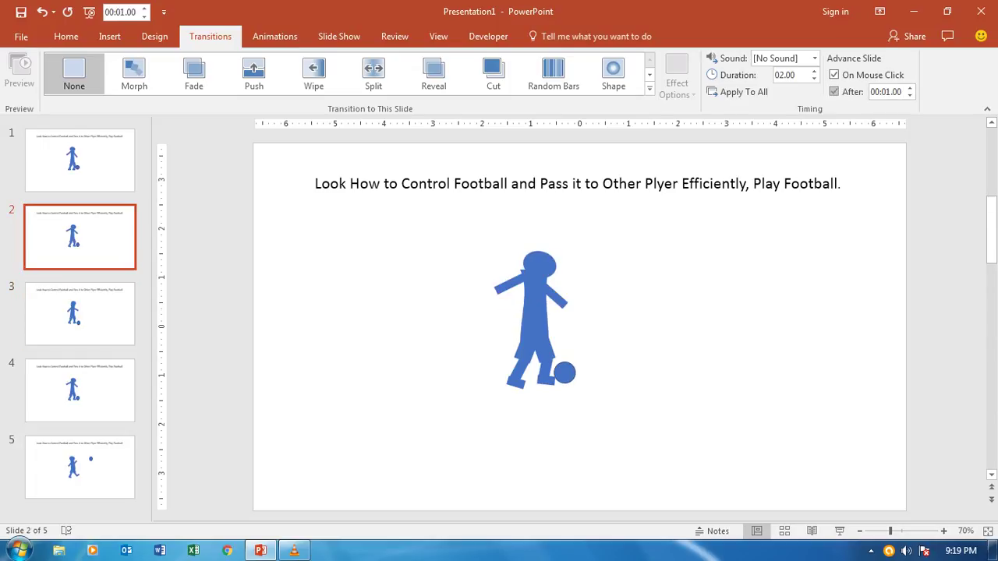
left_click(834, 75)
left_click(79, 160)
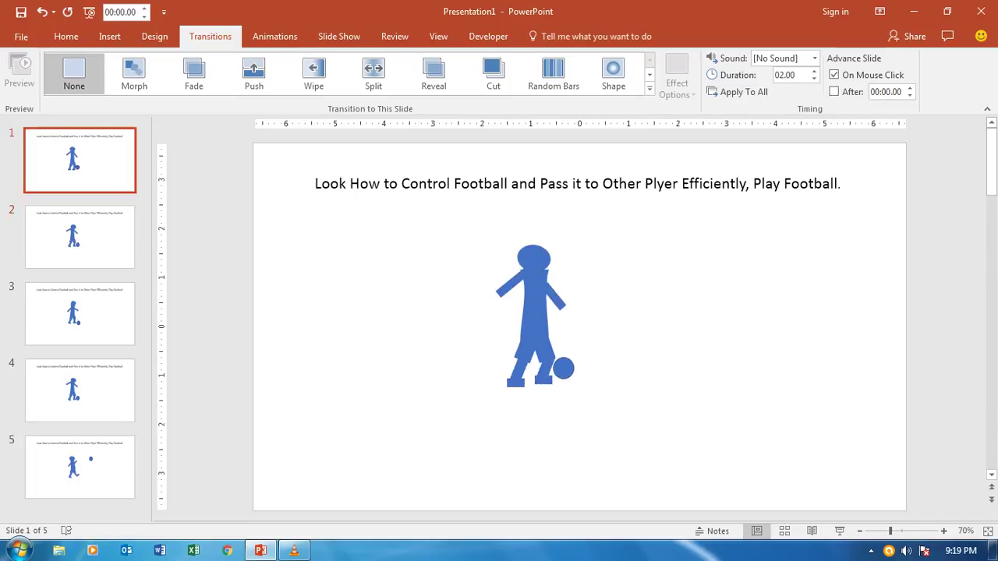
left_click(833, 91)
left_click(910, 88)
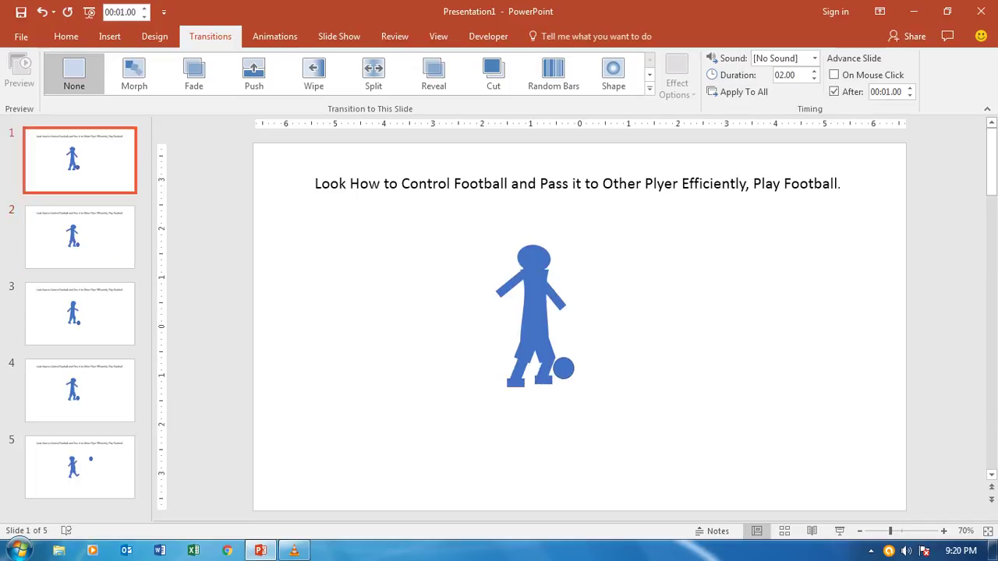
Verify the 00:01.00 auto-advance timing on slides 2 through 5
left_click(79, 236)
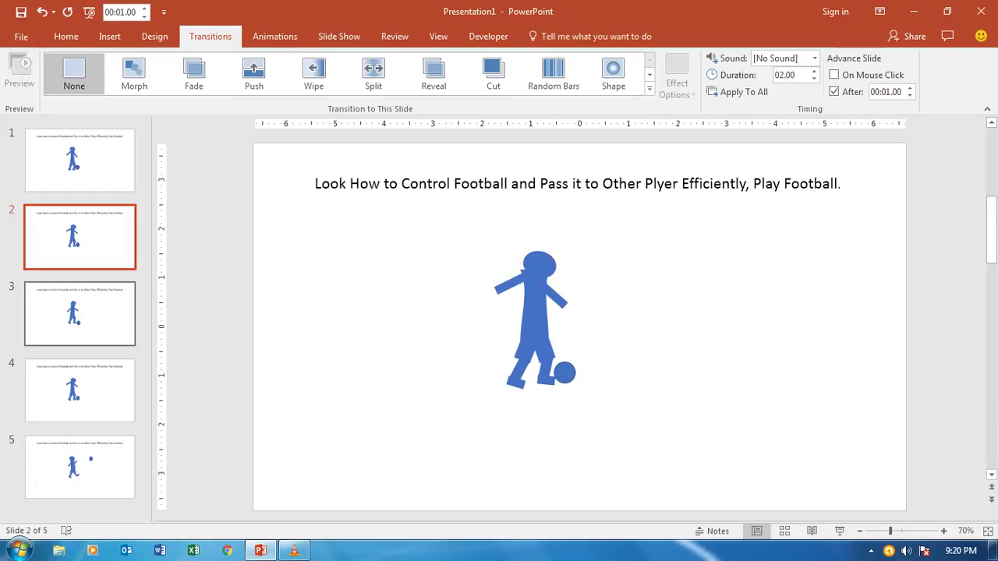
left_click(79, 314)
left_click(79, 390)
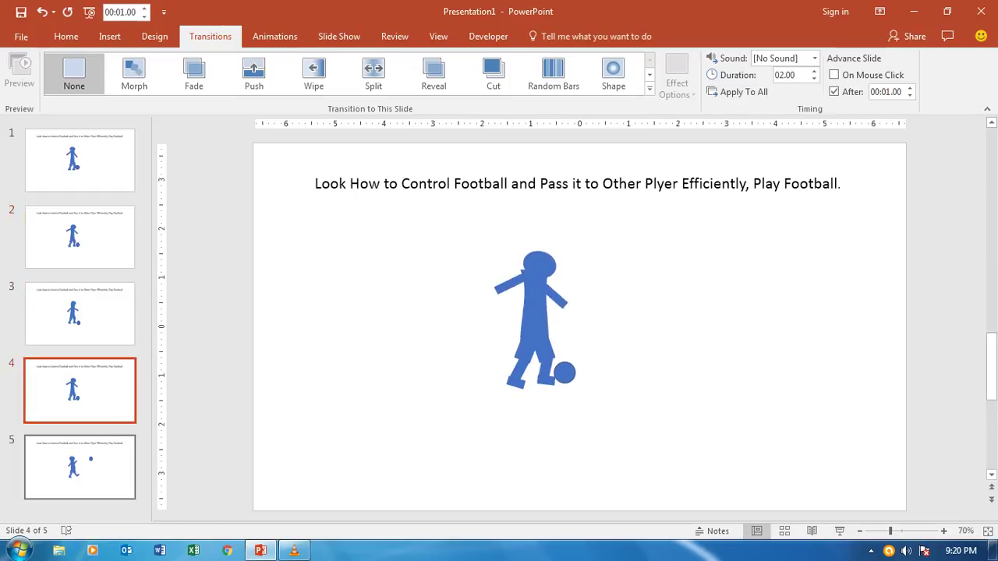
left_click(79, 467)
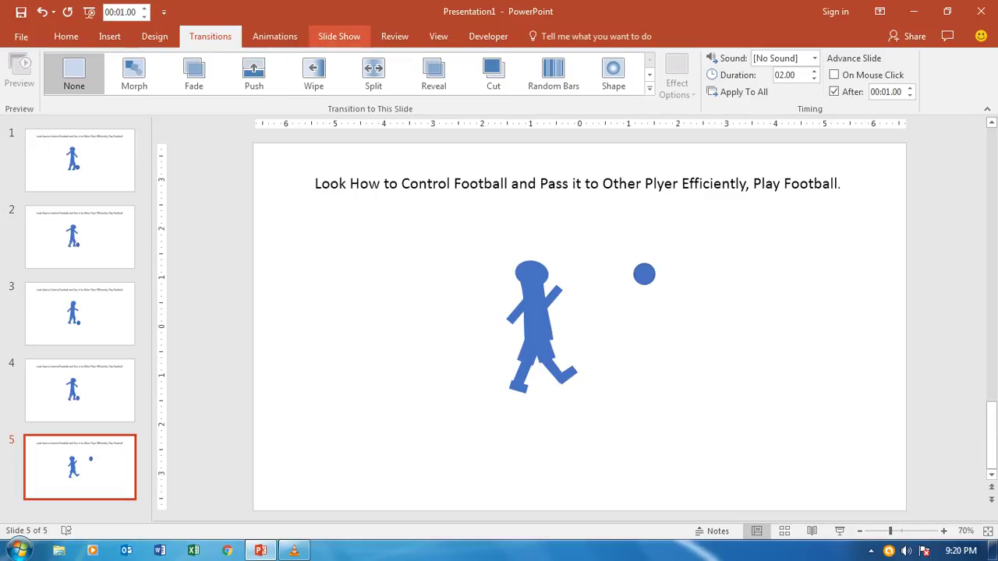
left_click(340, 36)
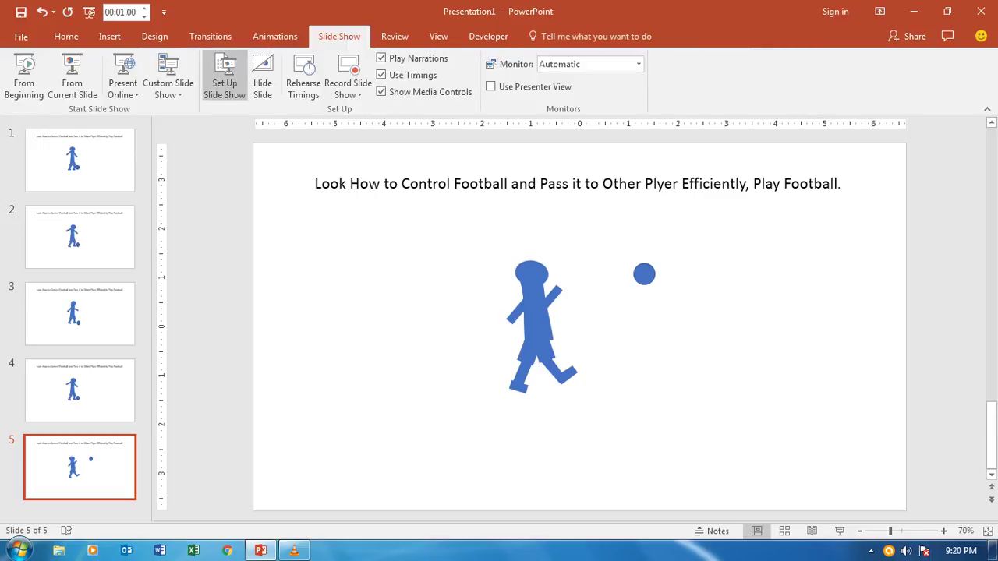
Turn on Loop continuously in the Set Up Slide Show settings
left_click(225, 74)
left_click(329, 243)
left_click(595, 397)
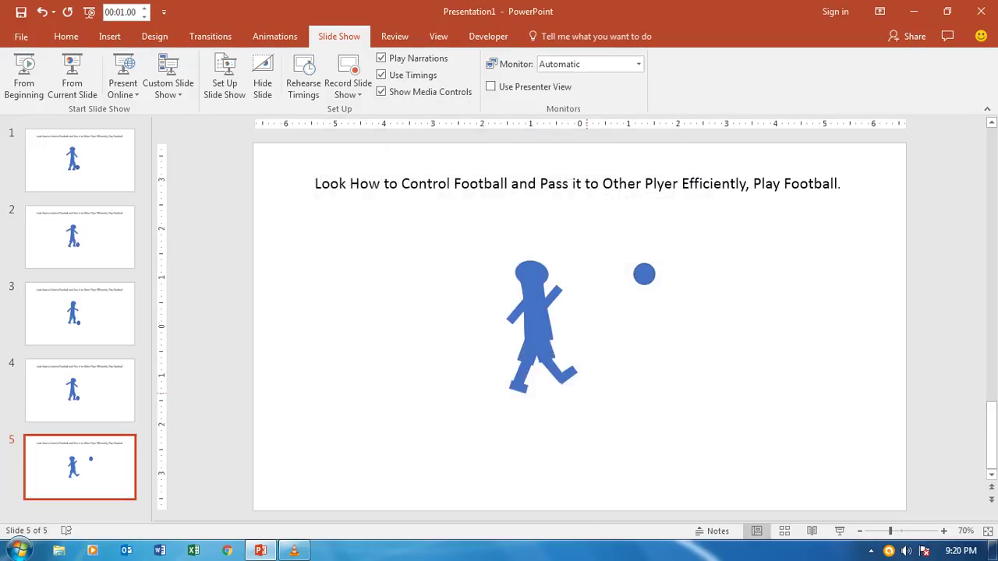
Play the show from slide 1 to preview the looping kick animation, then exit
left_click(79, 160)
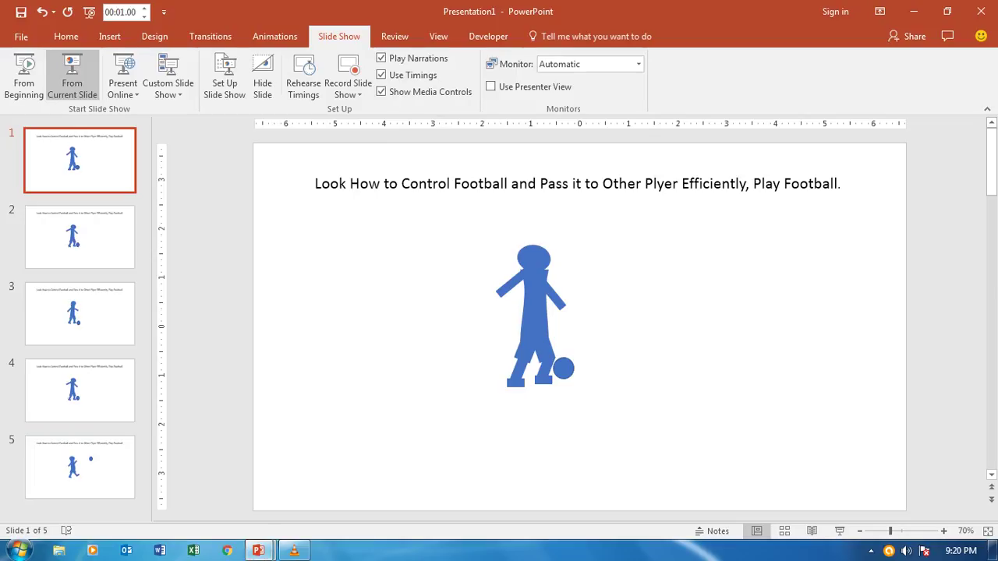
left_click(72, 74)
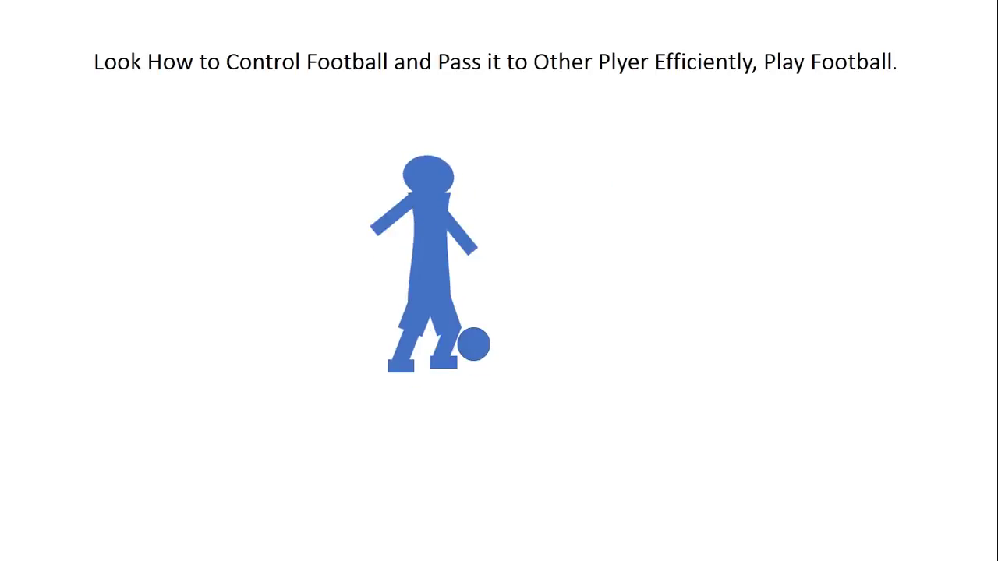
key("Escape")
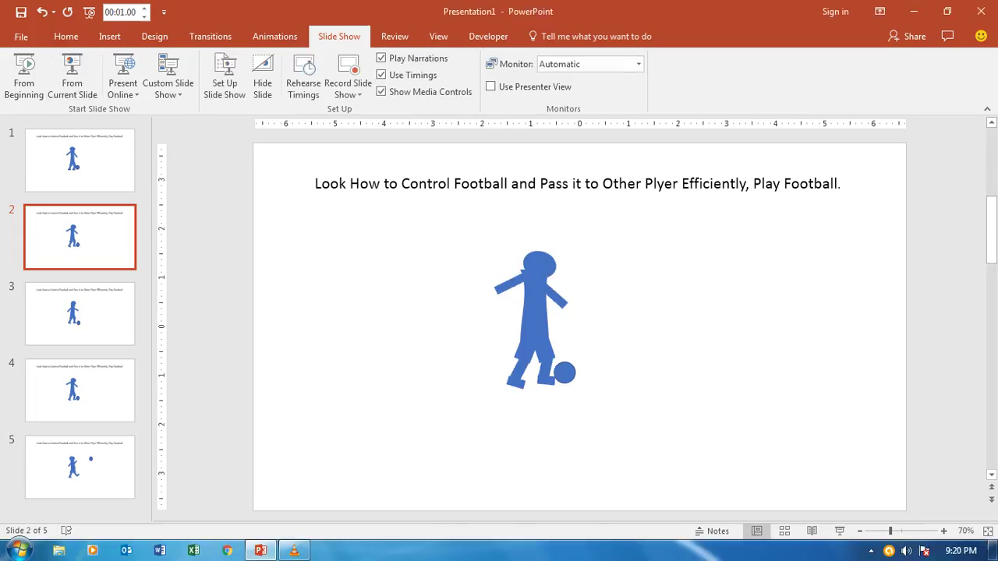
On slide 5, edit the points of the player's body shape, nudging its top-left corner
left_click(80, 468)
left_click(533, 312)
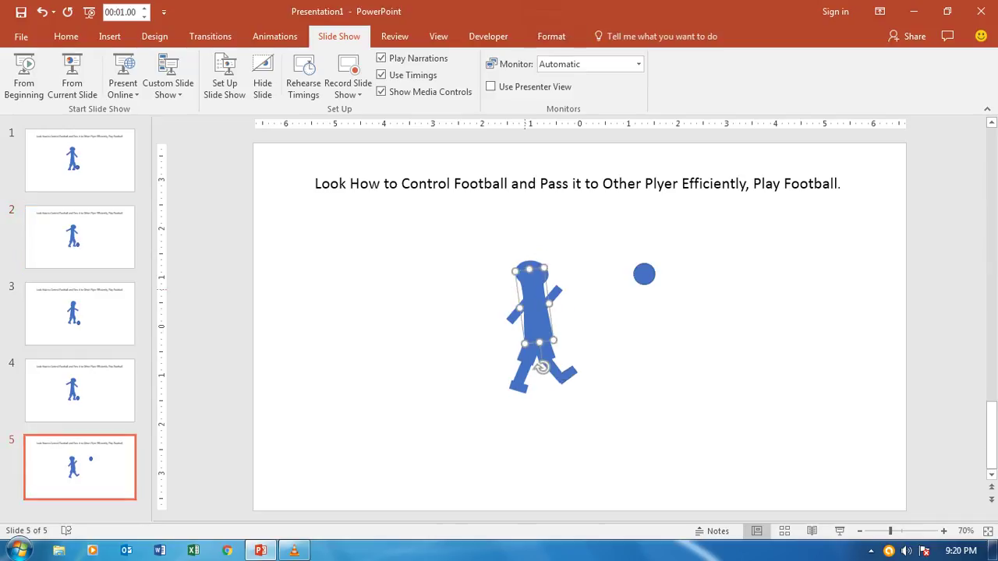
right_click(523, 294)
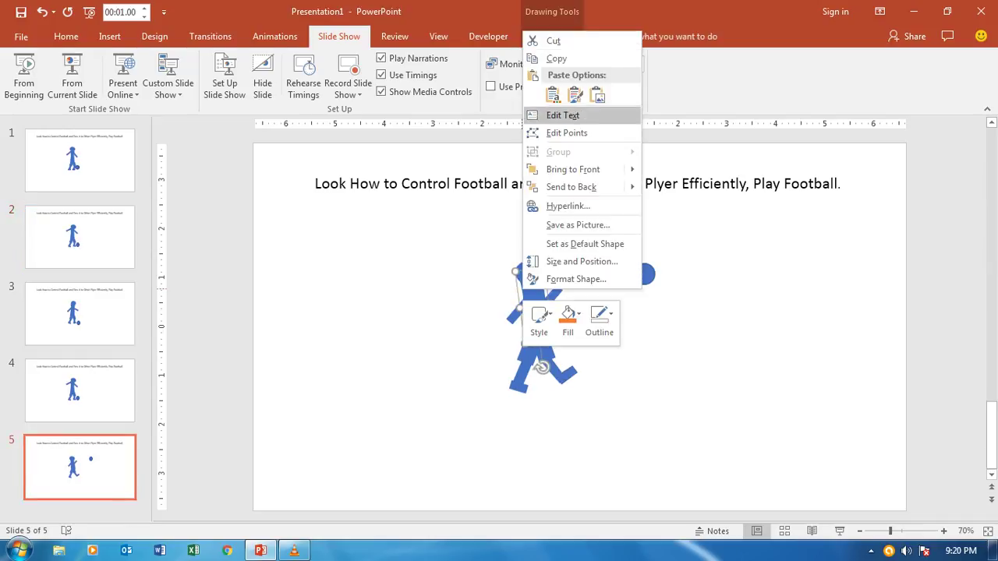
left_click(567, 133)
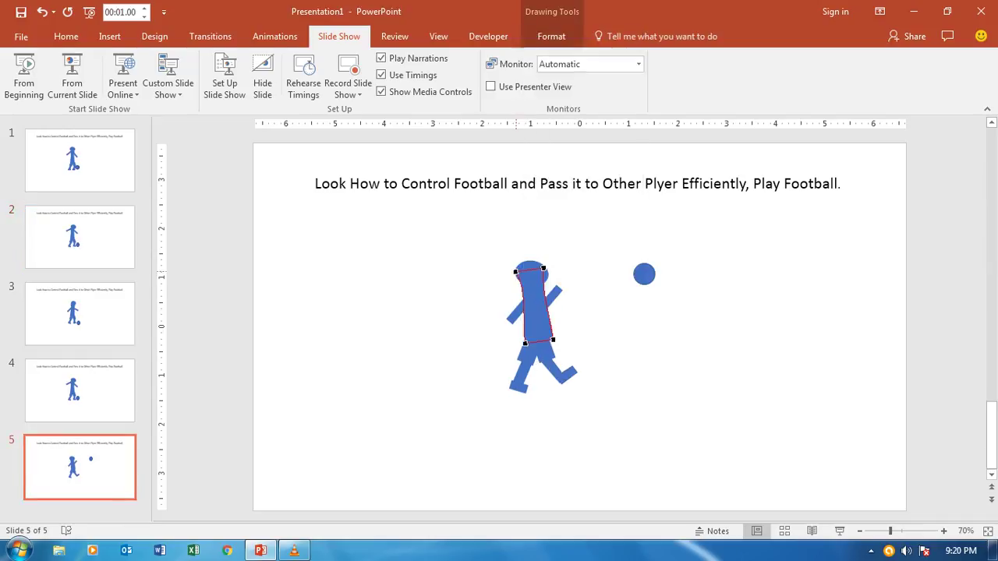
left_click(515, 272)
left_click_drag(524, 274, 547, 275)
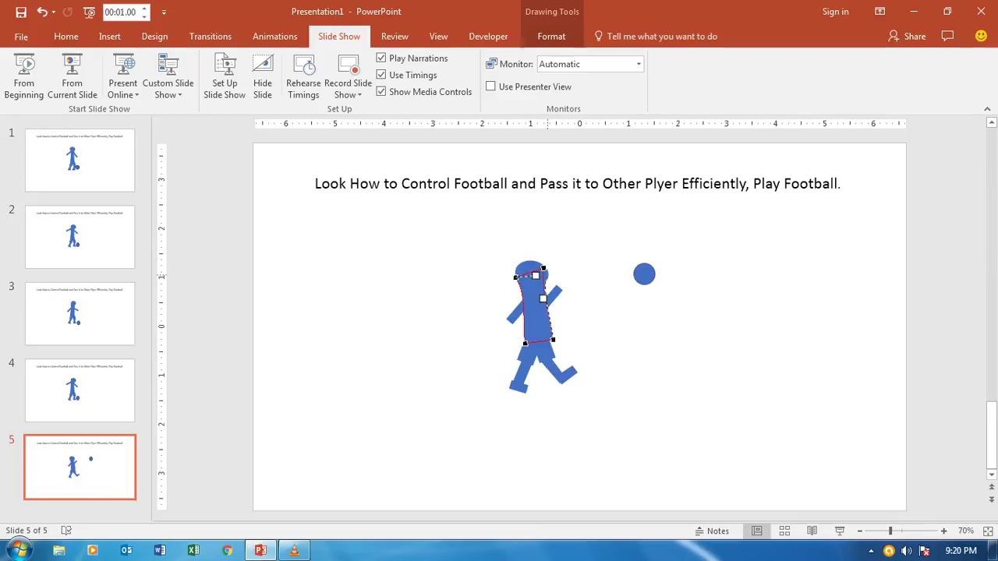
left_click(757, 243)
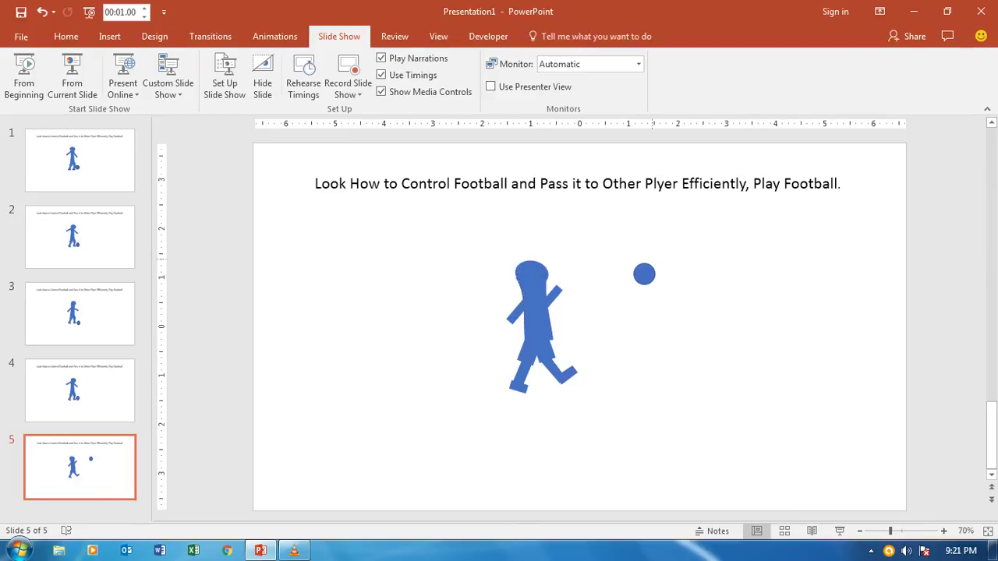
Delete the player's torso, restore it with Ctrl+Z, and return to slide 1
left_click(532, 274)
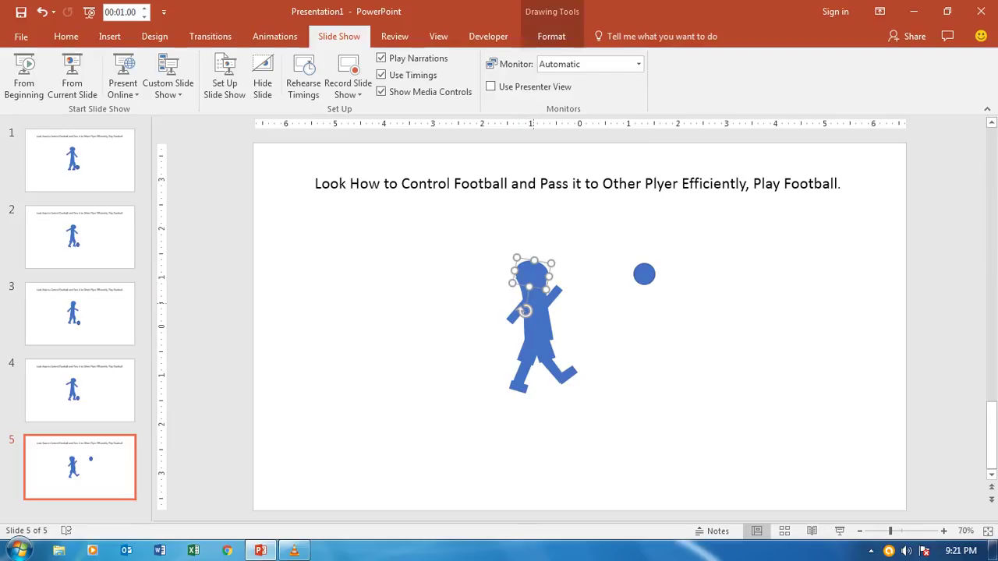
left_click(535, 304)
key("Delete")
key("ctrl+z")
key("Escape")
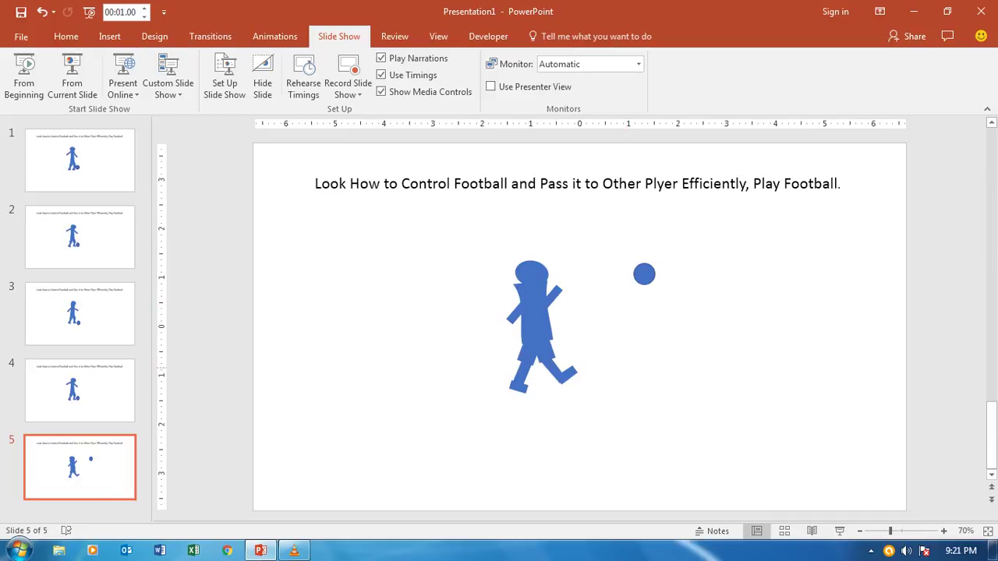
left_click(93, 171)
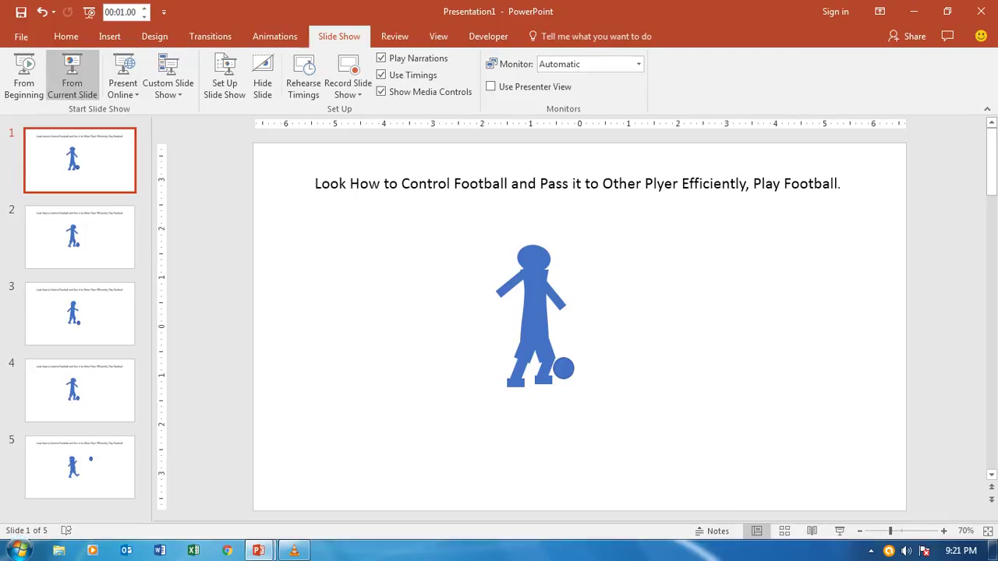
left_click(72, 74)
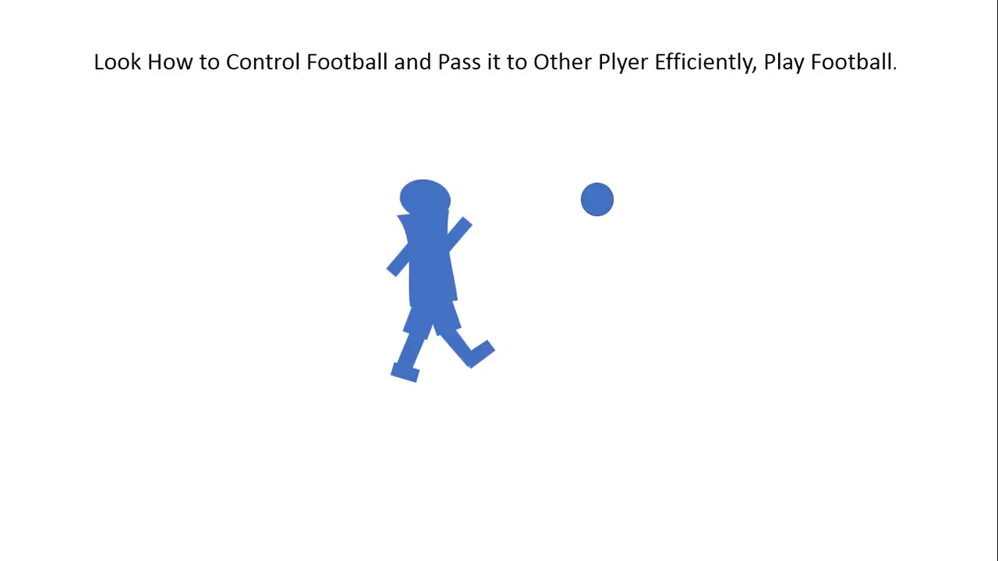
key("Escape")
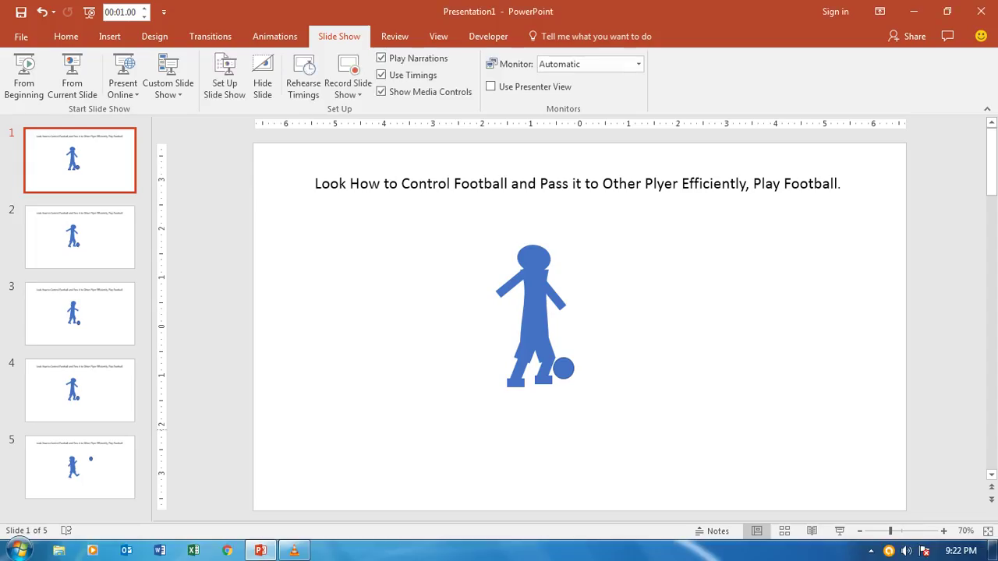
On slide 5, zoom in and nudge the player's kicking foot slightly to the left
left_click(80, 466)
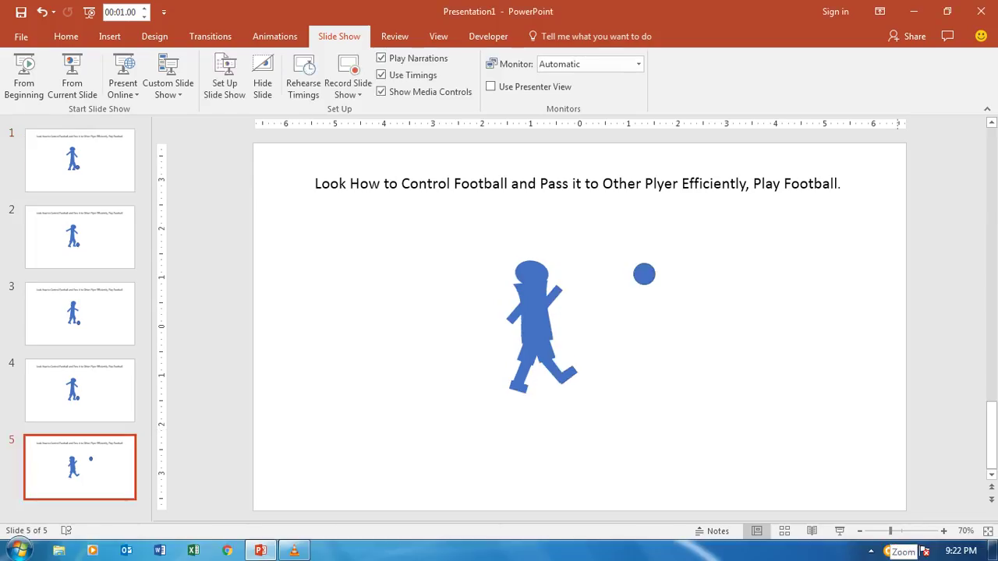
scroll(579, 327, "up", 5)
scroll(579, 327, "up", 10)
scroll(579, 327, "down", 12)
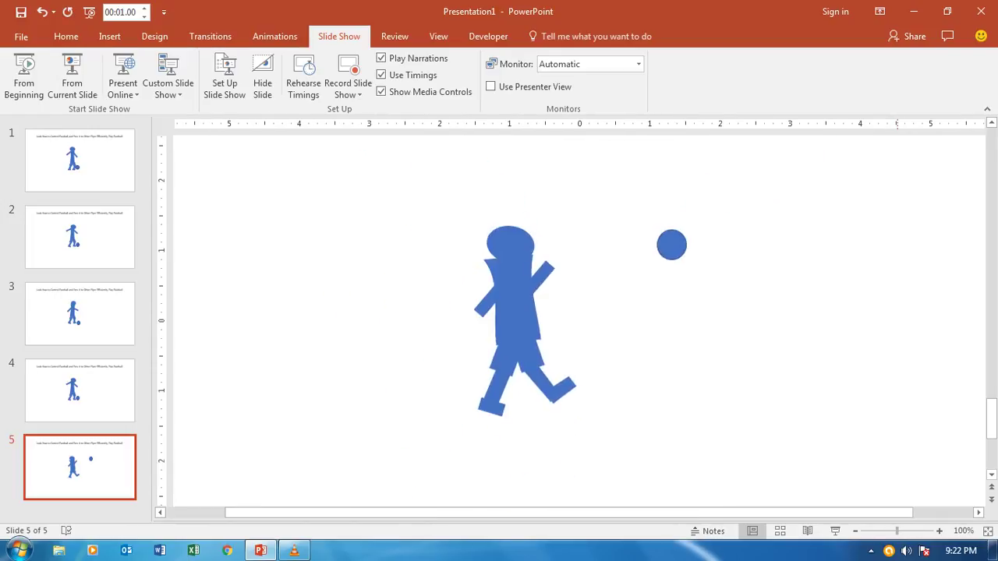
scroll(579, 326, "up", 5)
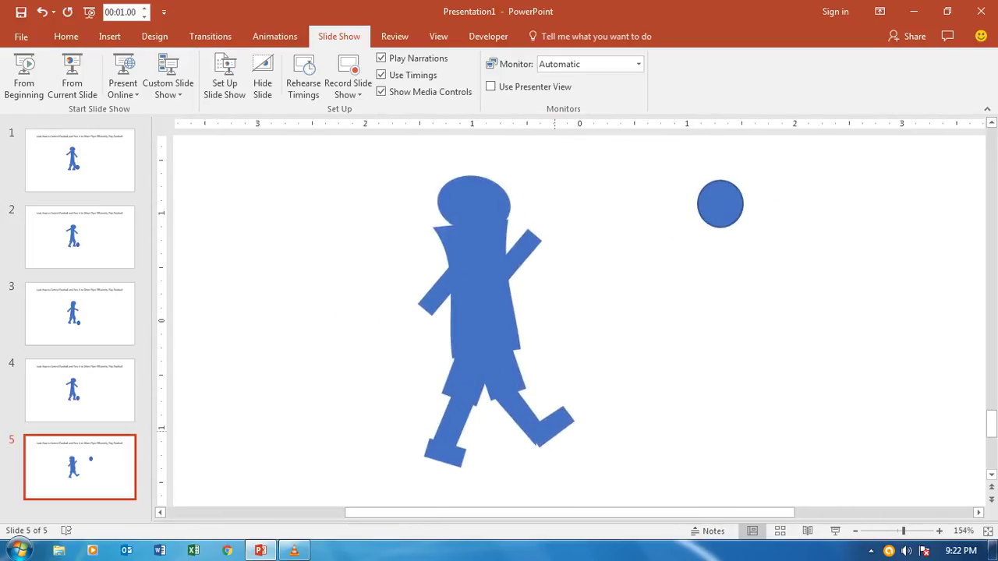
left_click_drag(558, 425, 556, 425)
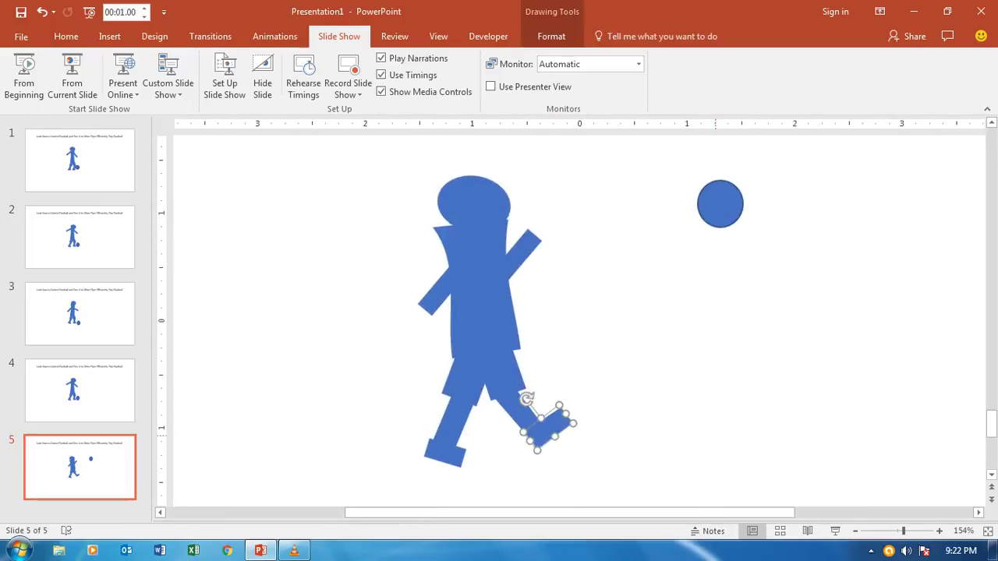
key("Escape")
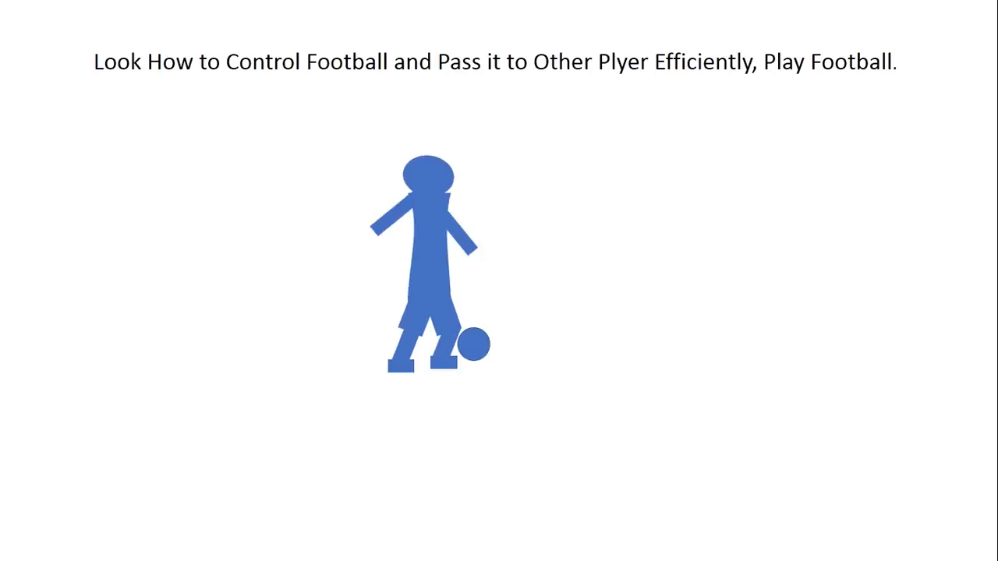
Watch the full-screen kick animation play through, then exit the slide show
key("Escape")
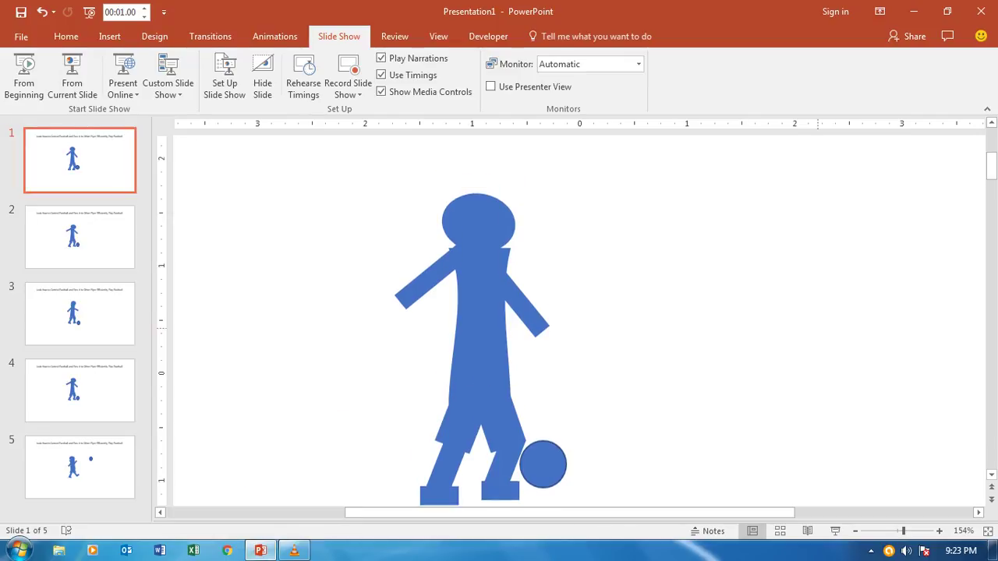
Draw a text box on slide 5 and position it at the lower right beside the player
scroll(580, 319, "down", 1)
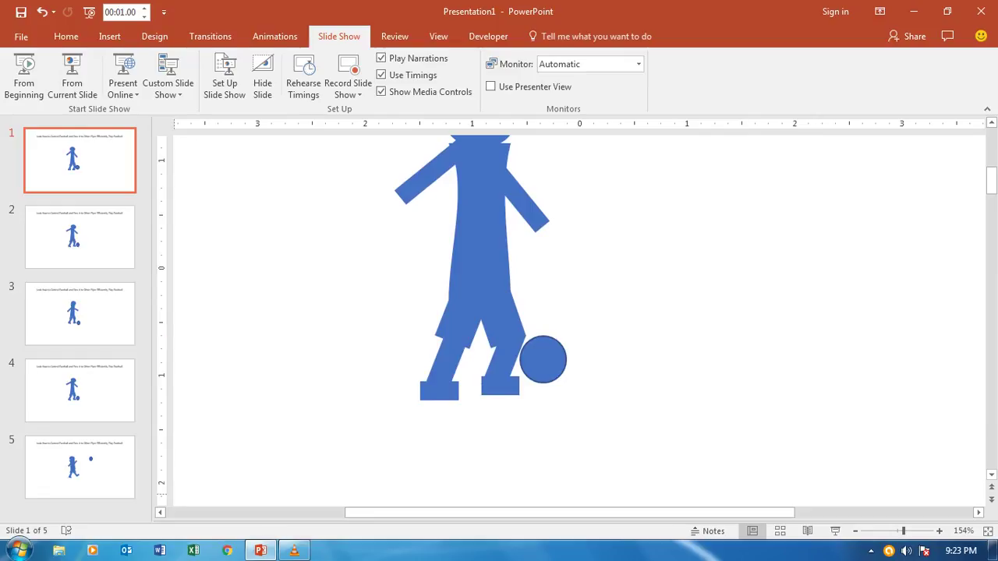
left_click(80, 466)
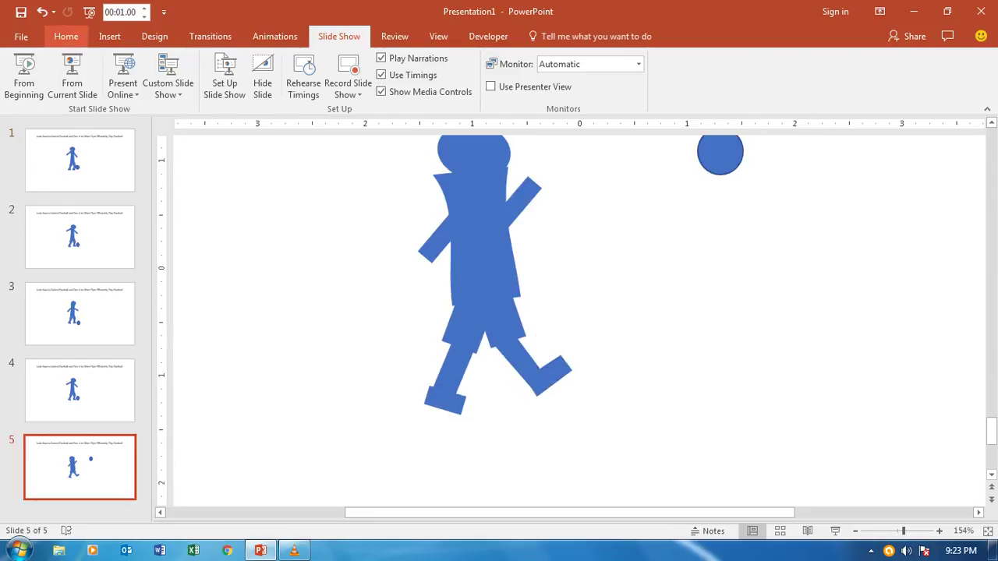
left_click(66, 36)
left_click(641, 59)
left_click_drag(697, 298, 870, 364)
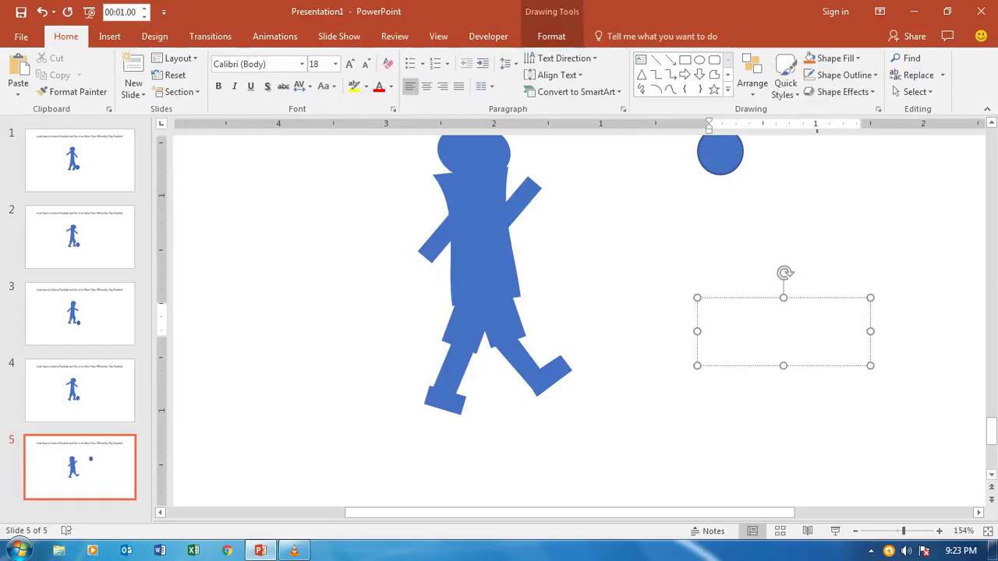
left_click_drag(698, 331, 268, 433)
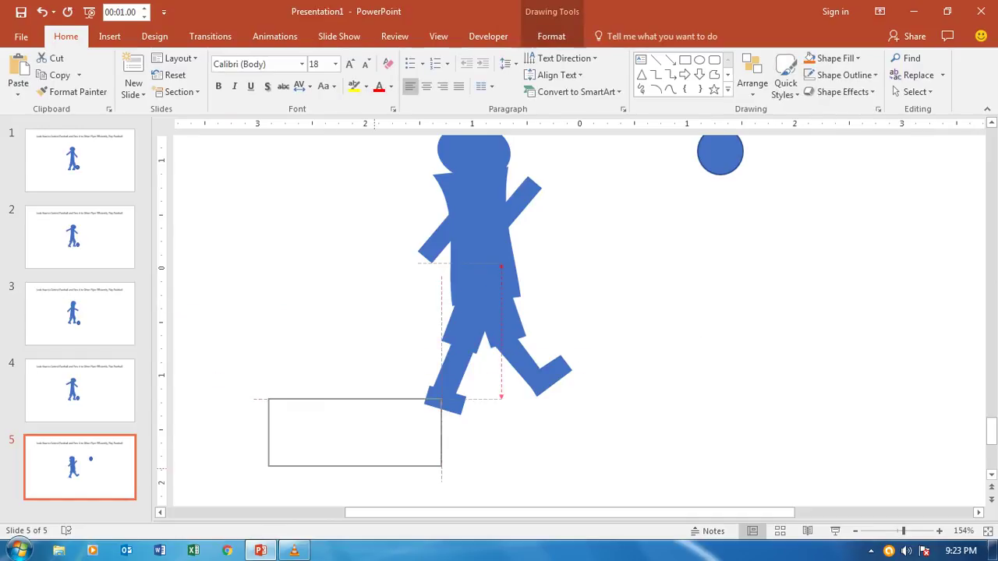
left_click_drag(268, 433, 633, 442)
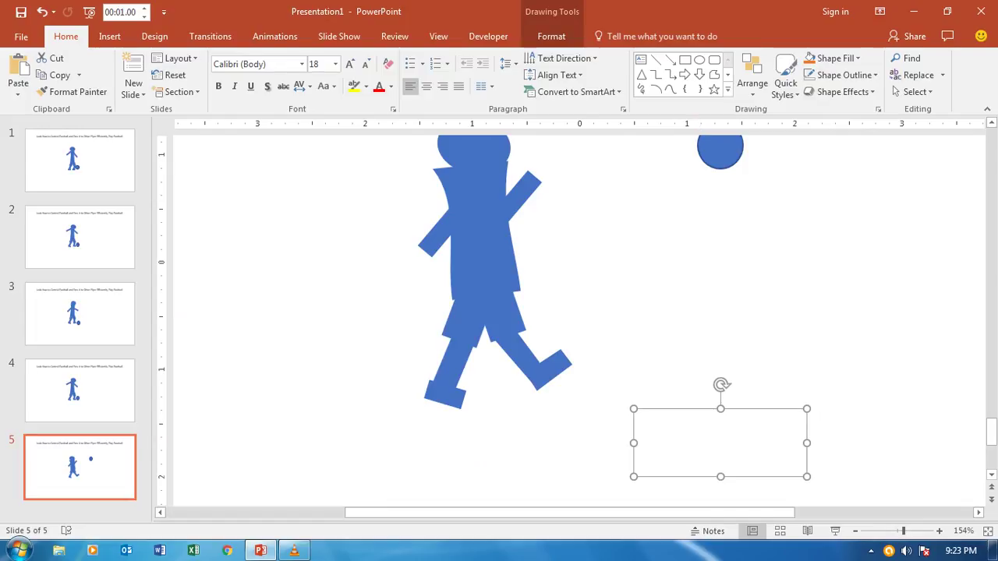
left_click(641, 60)
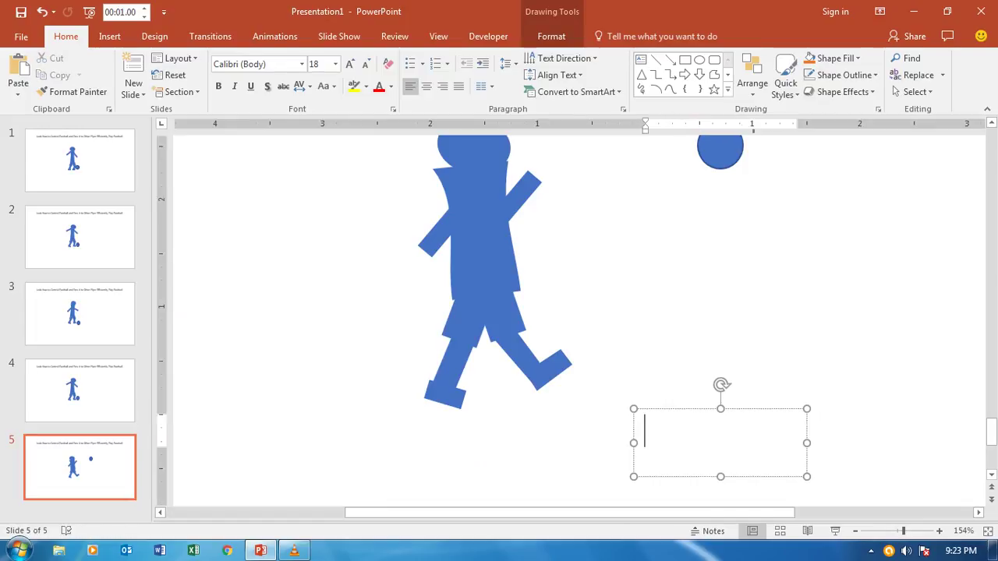
Type 'Thanks for watching Football controlling' and widen the box so it wraps onto two lines
type("Thanks for watching")
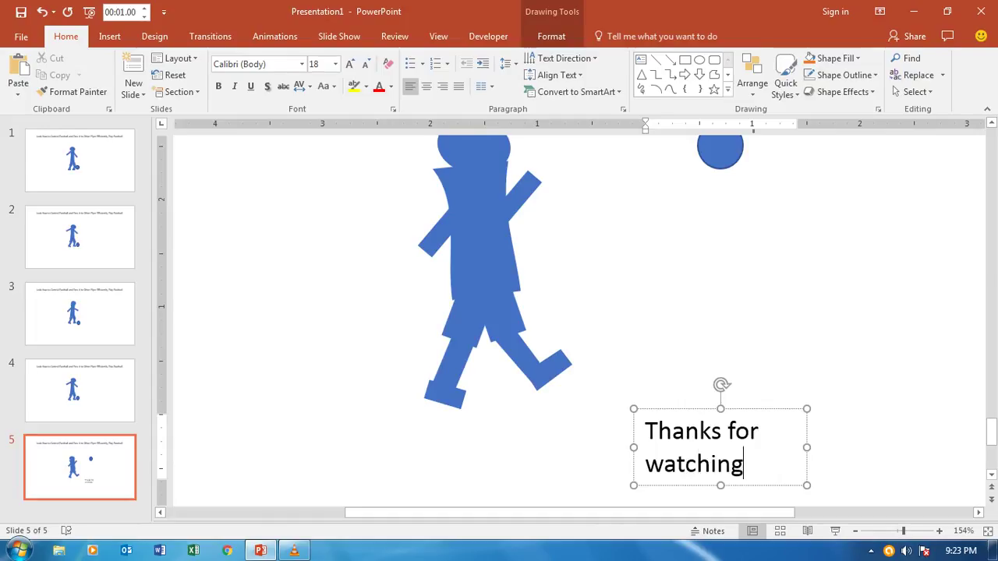
type(" Foo")
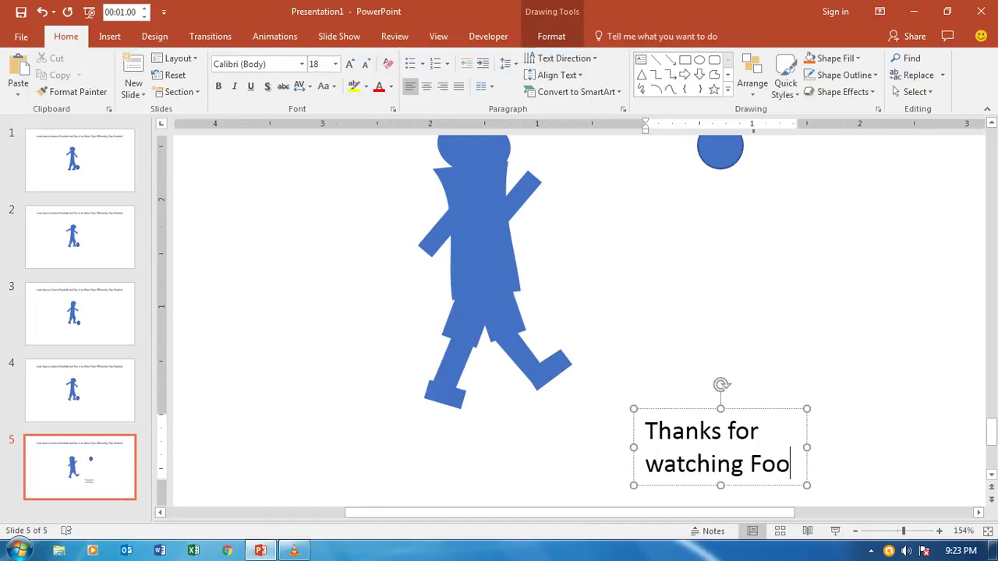
type("t")
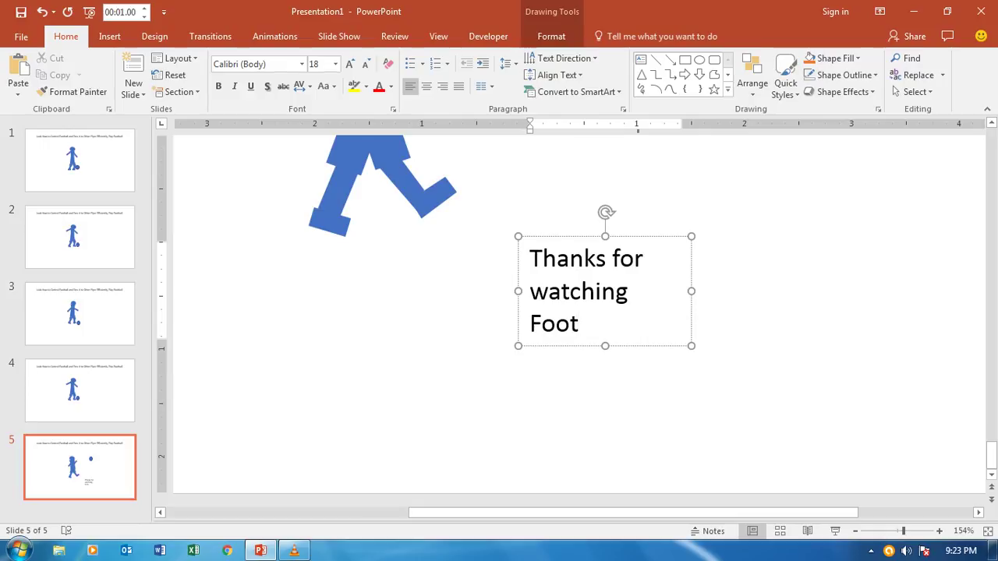
type("ball controlling")
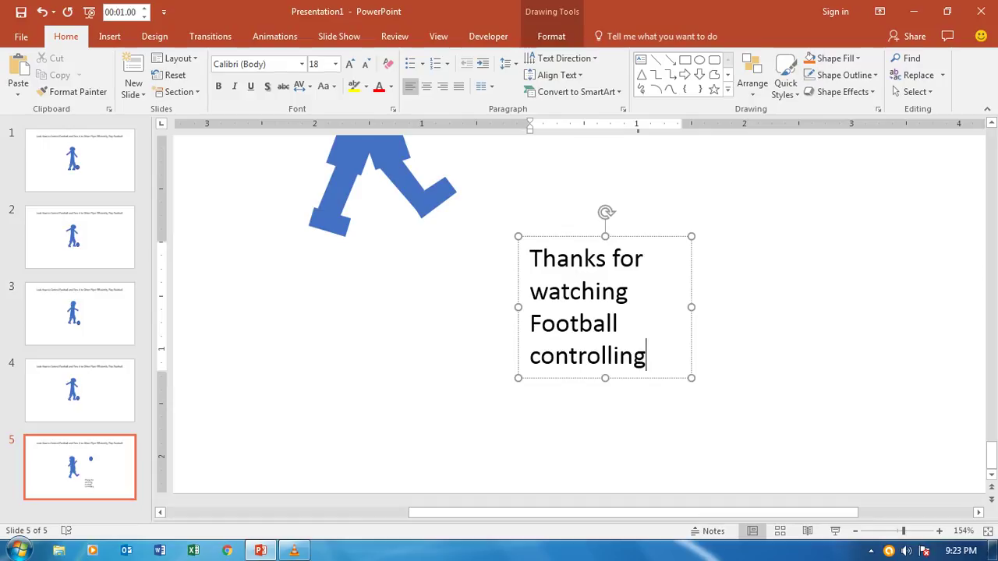
left_click_drag(691, 307, 759, 308)
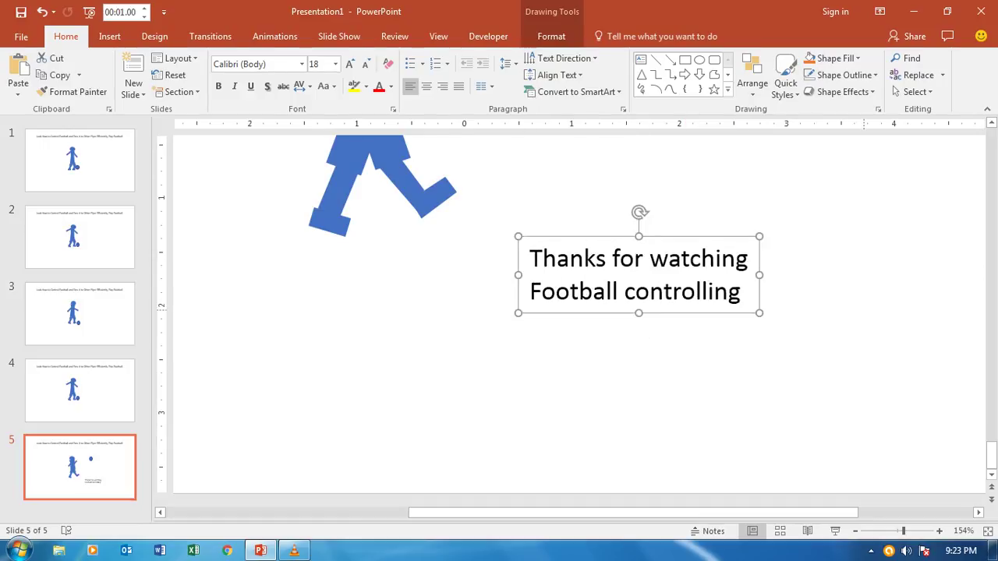
key("Escape")
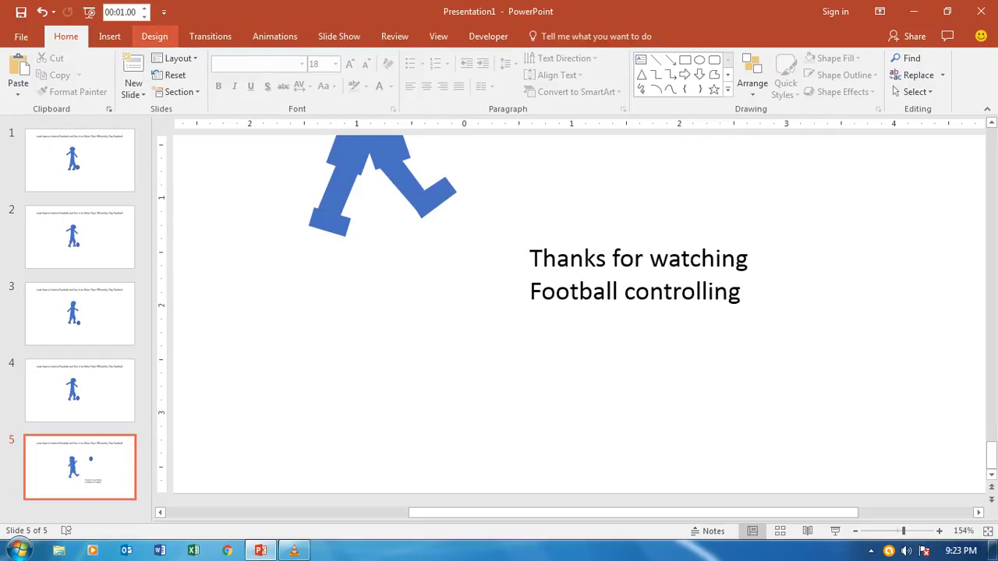
left_click(338, 36)
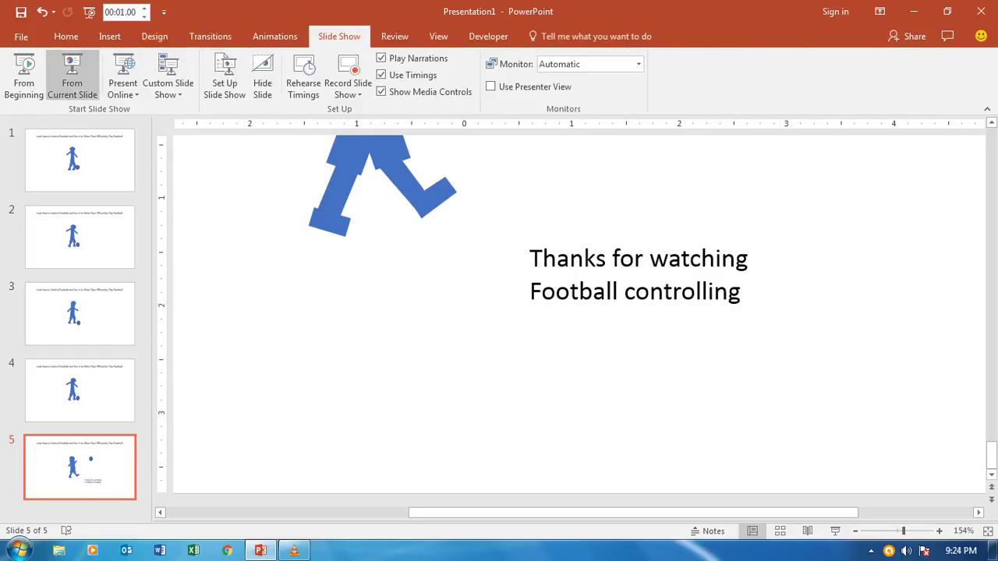
Run the show from slide 1 through the closing caption on slide 5, then exit
left_click(78, 159)
left_click(72, 76)
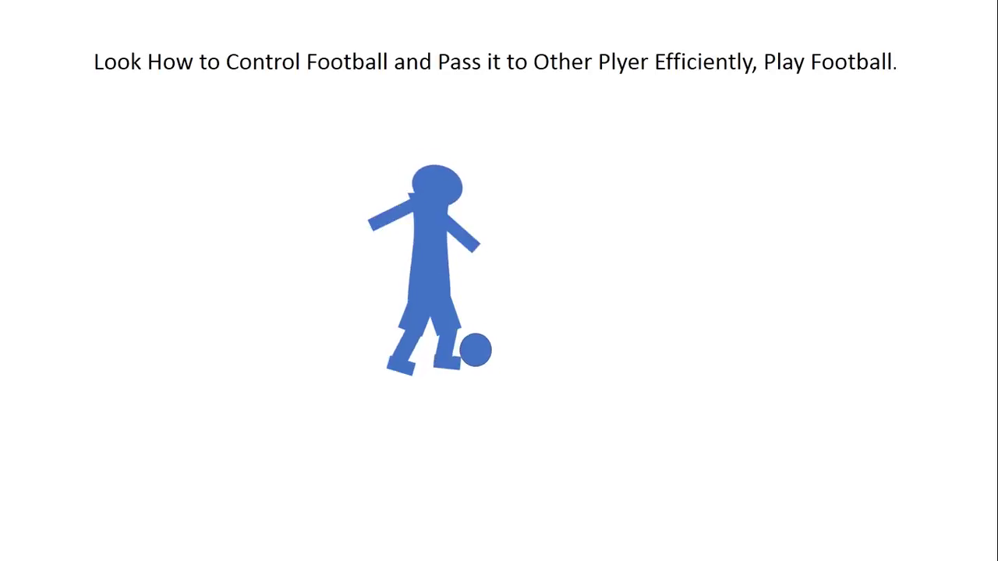
key("Escape")
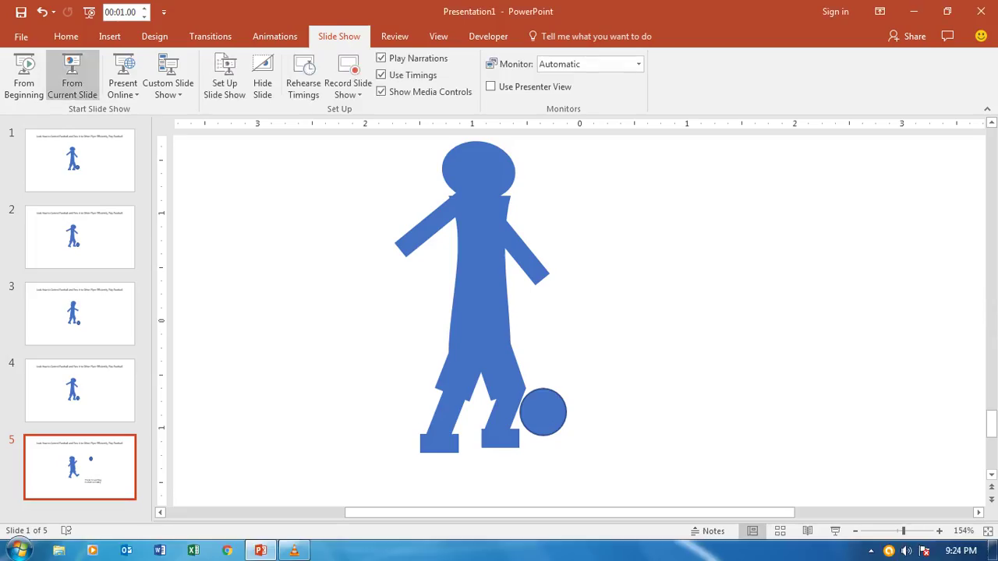